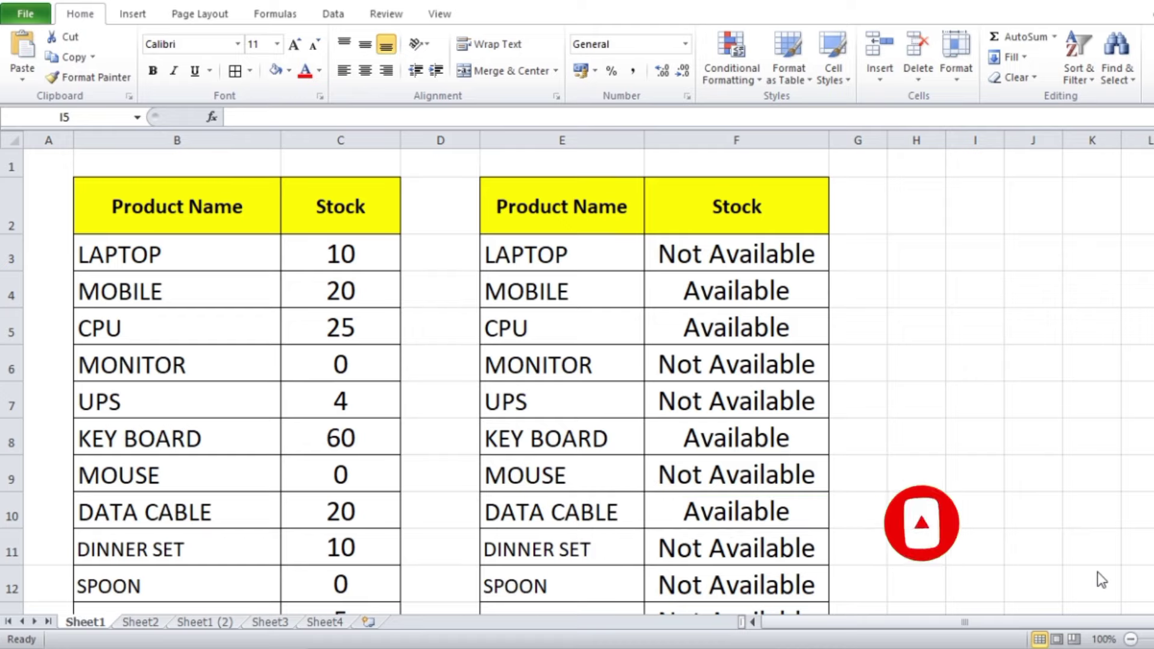
Clear the Available/Not Available results from the right-hand table's Stock column F3:F15
{"action": "left_click_drag", "start_coordinate": [123, 219], "coordinate": [344, 646]}
{"action": "scroll", "coordinate": [239, 286], "scroll_direction": "up", "scroll_amount": 1}
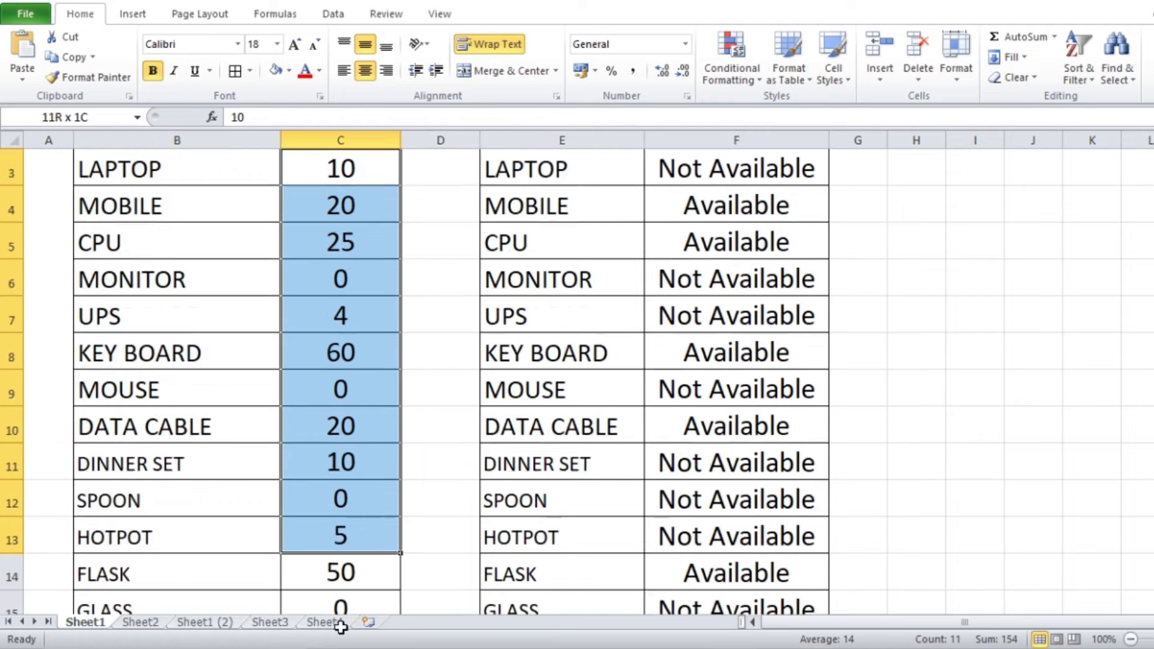
{"action": "left_click_drag", "start_coordinate": [348, 254], "coordinate": [438, 529]}
{"action": "scroll", "coordinate": [682, 275], "scroll_direction": "up", "scroll_amount": 2}
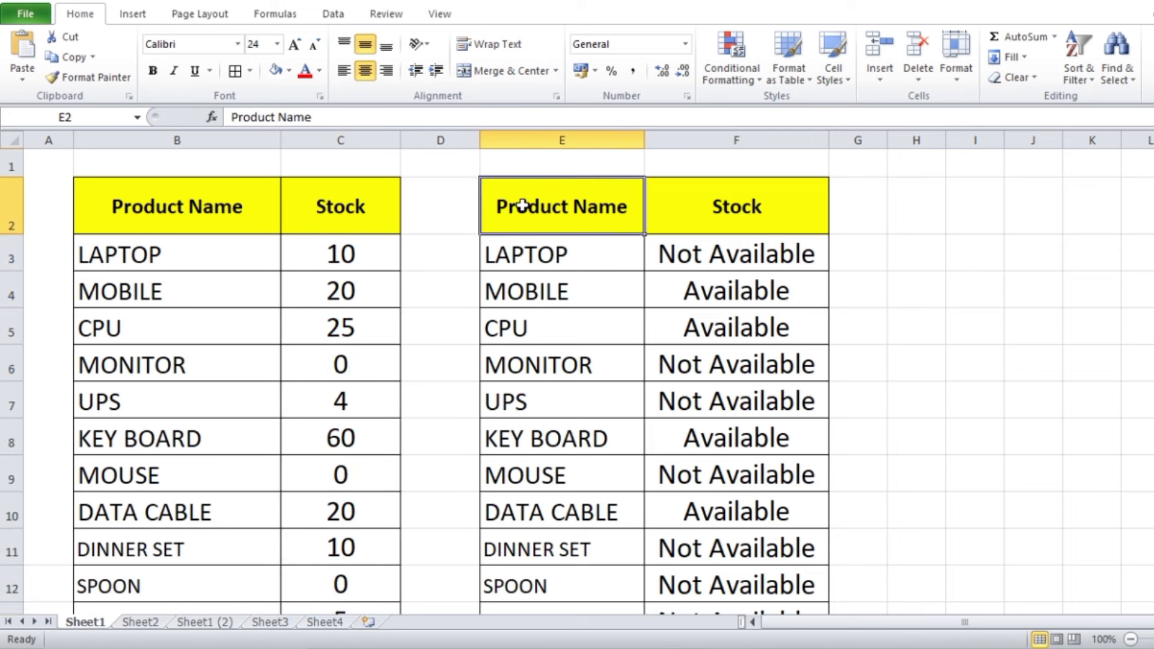
{"action": "left_click_drag", "start_coordinate": [515, 204], "coordinate": [736, 586]}
{"action": "left_click", "coordinate": [554, 269]}
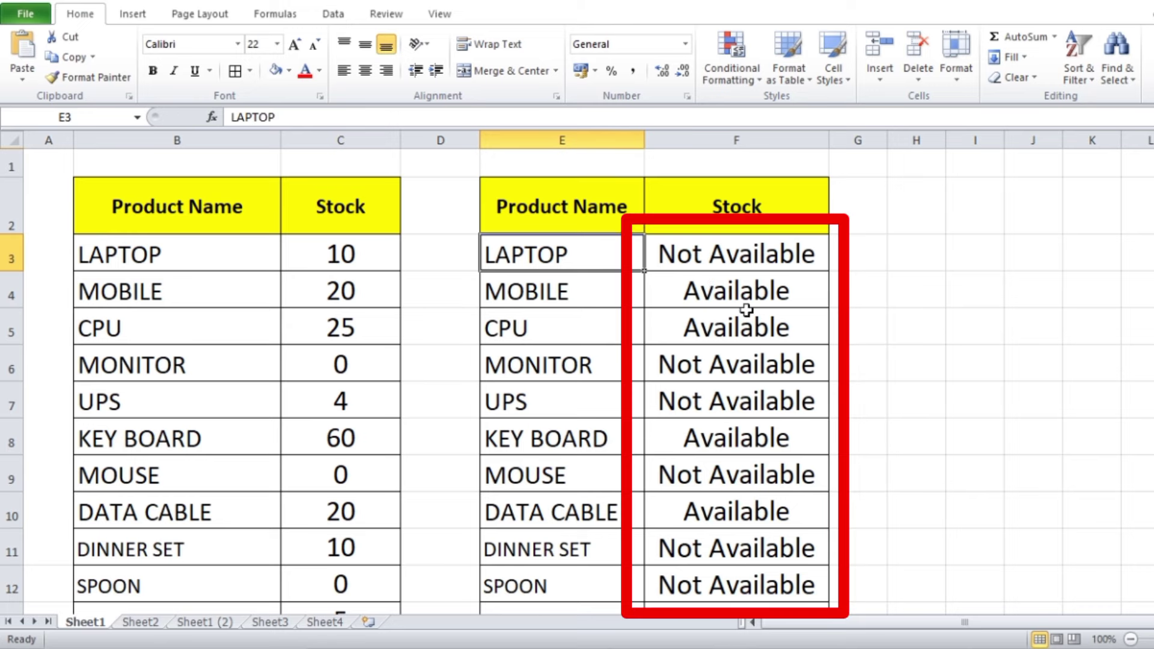
{"action": "scroll", "coordinate": [746, 304], "scroll_direction": "down", "scroll_amount": 4}
{"action": "scroll", "coordinate": [745, 301], "scroll_direction": "up", "scroll_amount": 1}
{"action": "scroll", "coordinate": [745, 301], "scroll_direction": "up", "scroll_amount": 3}
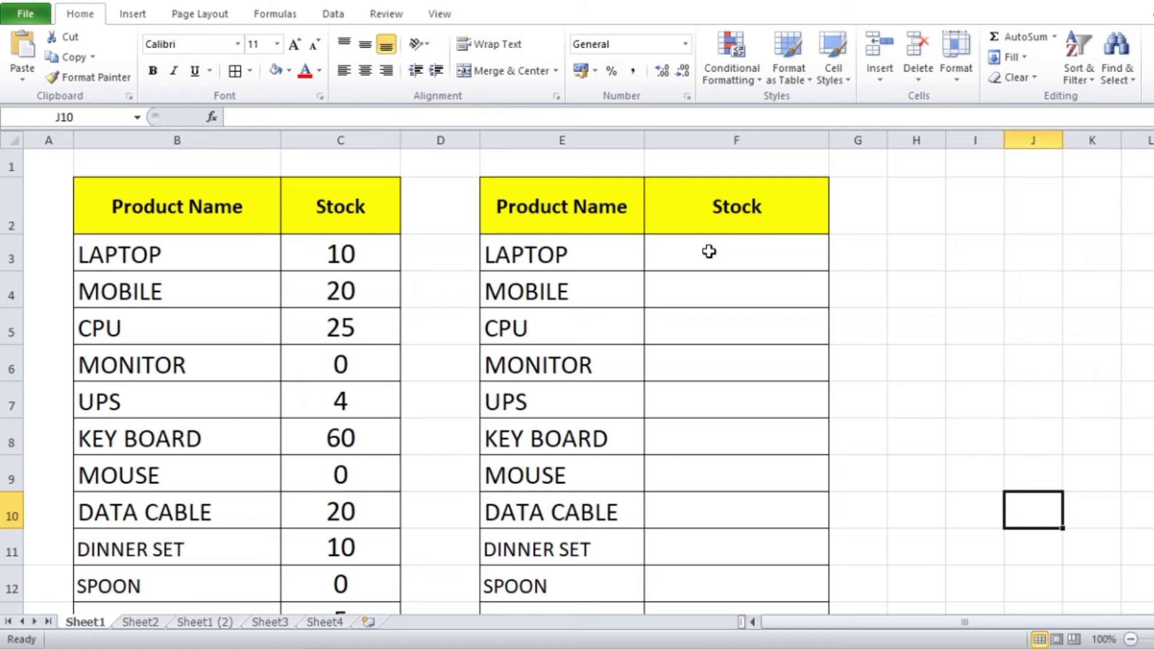
Enter =VLOOKUP(E3,$B$2:$C$15,2,0) in F3 to fetch the product's stock
{"action": "left_click", "coordinate": [751, 262]}
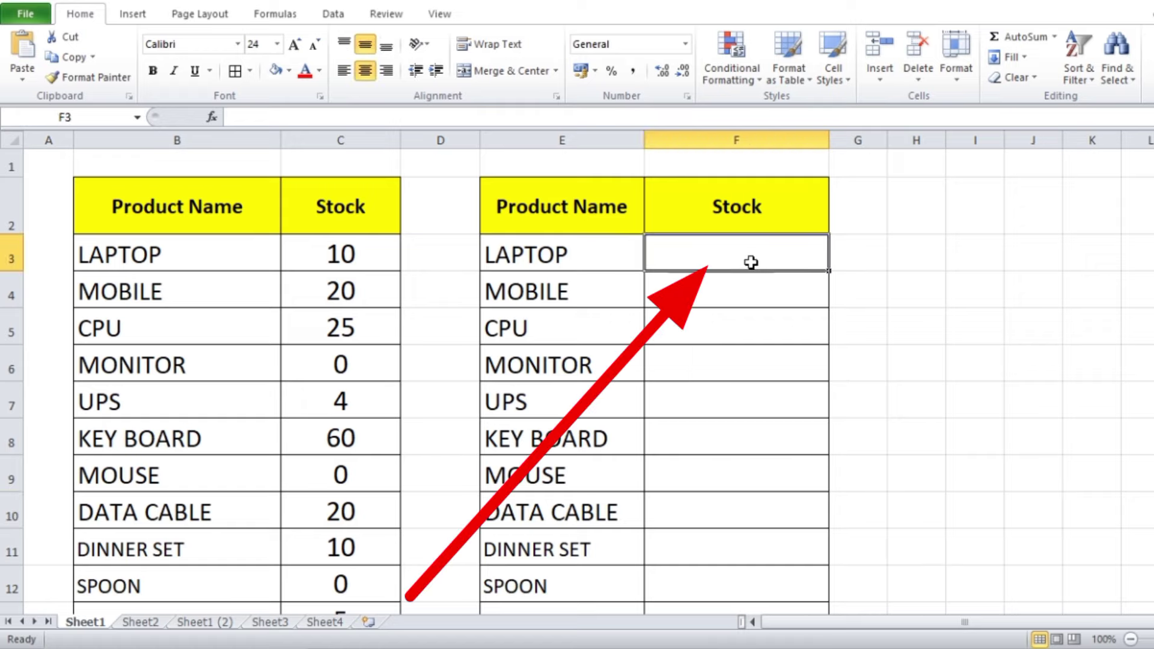
{"action": "type", "text": "=vl"}
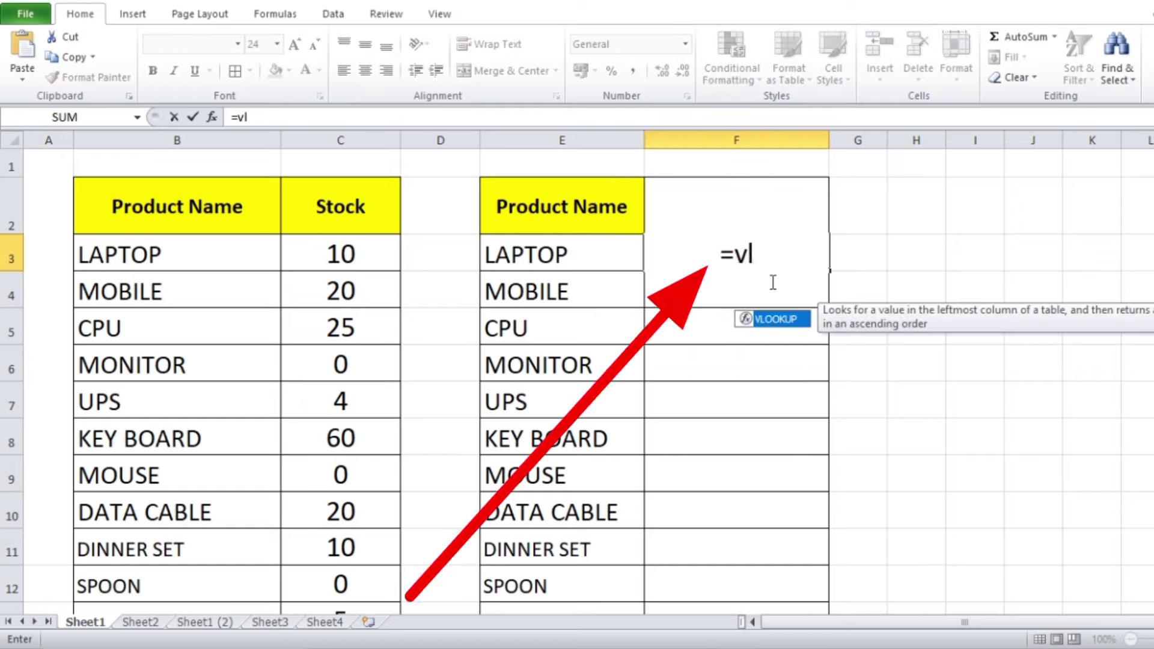
{"action": "double_click", "coordinate": [790, 326]}
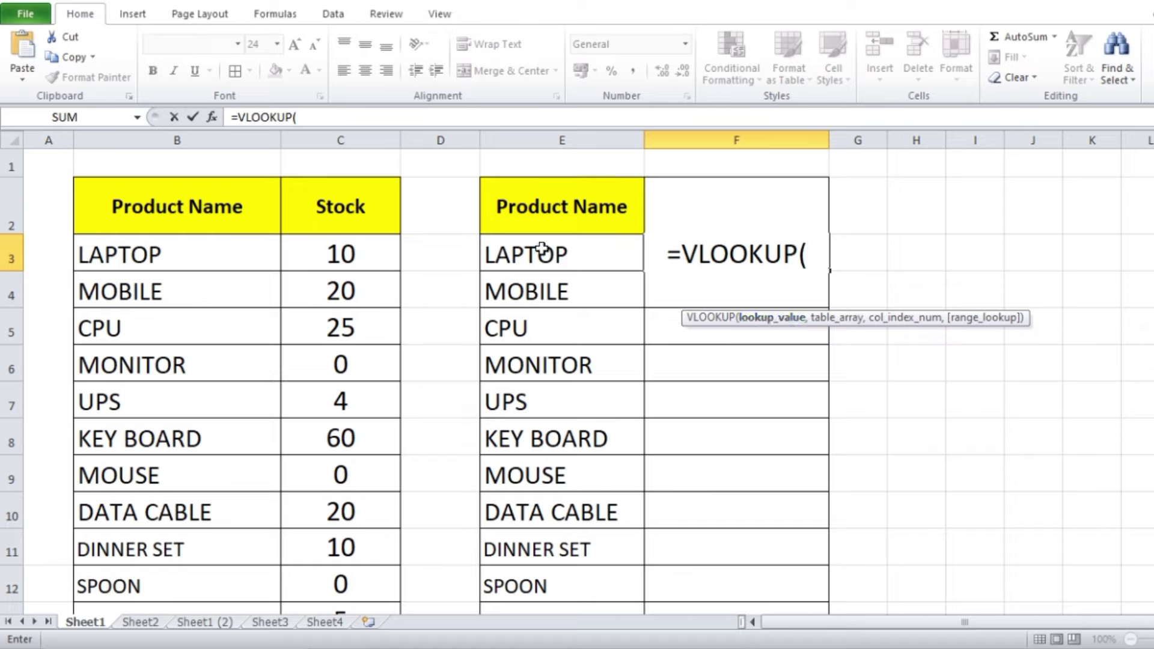
{"action": "left_click", "coordinate": [517, 254]}
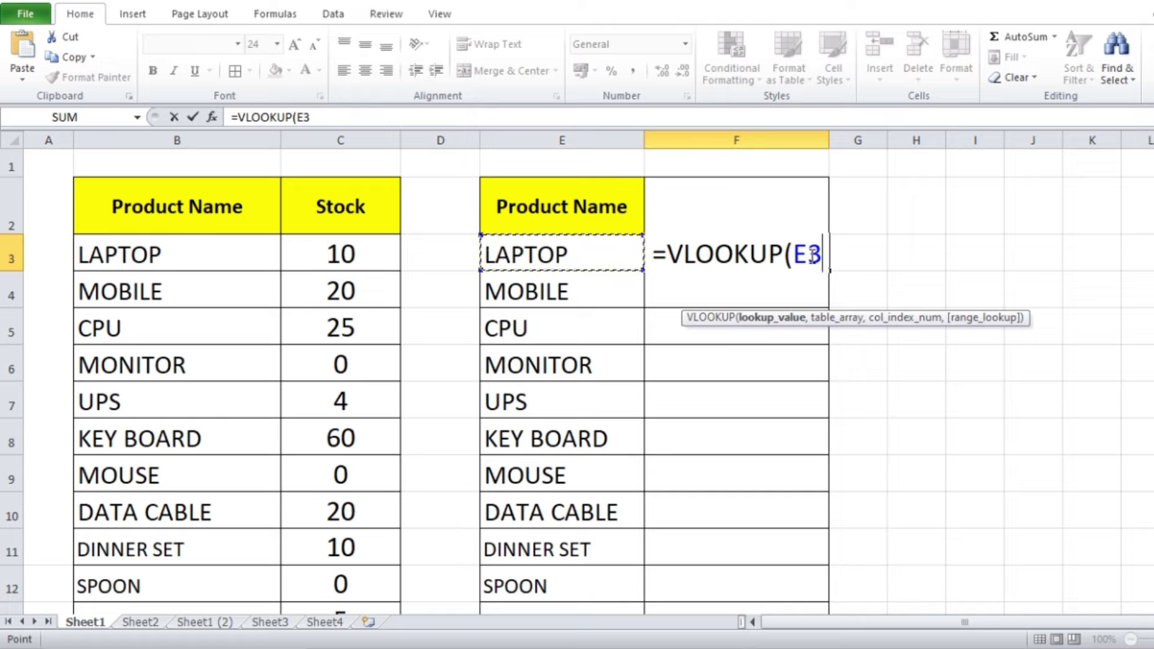
{"action": "type", "text": ","}
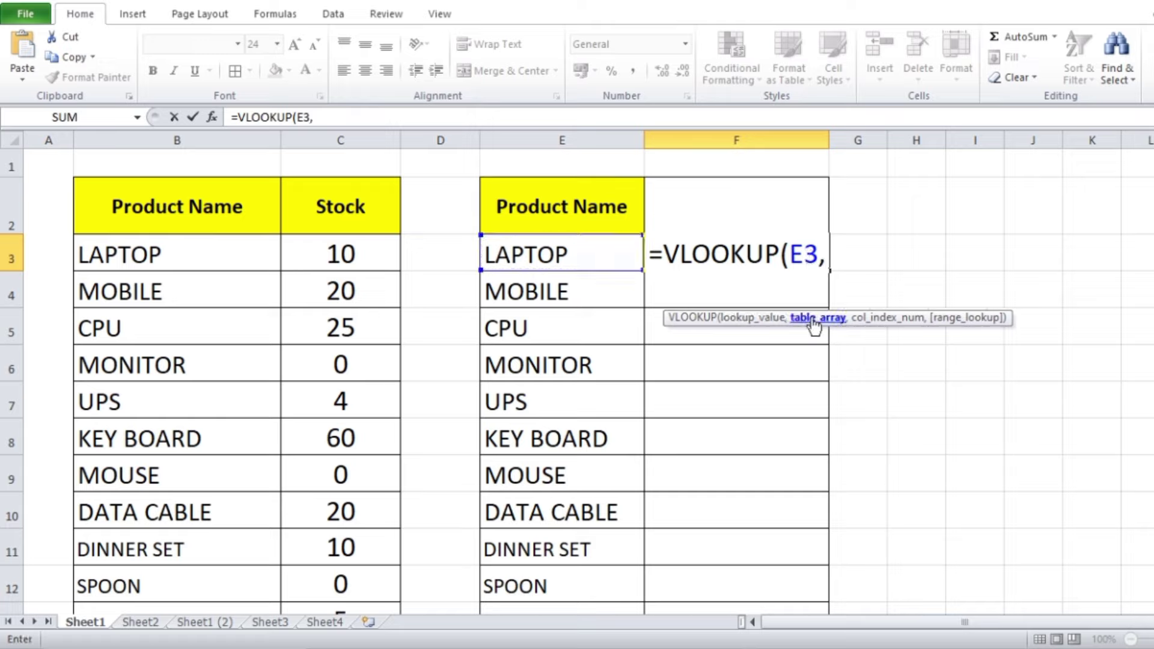
{"action": "mouse_move", "coordinate": [120, 206]}
{"action": "left_mouse_down"}
{"action": "mouse_move", "coordinate": [400, 610]}
{"action": "mouse_move", "coordinate": [342, 541]}
{"action": "left_mouse_up"}
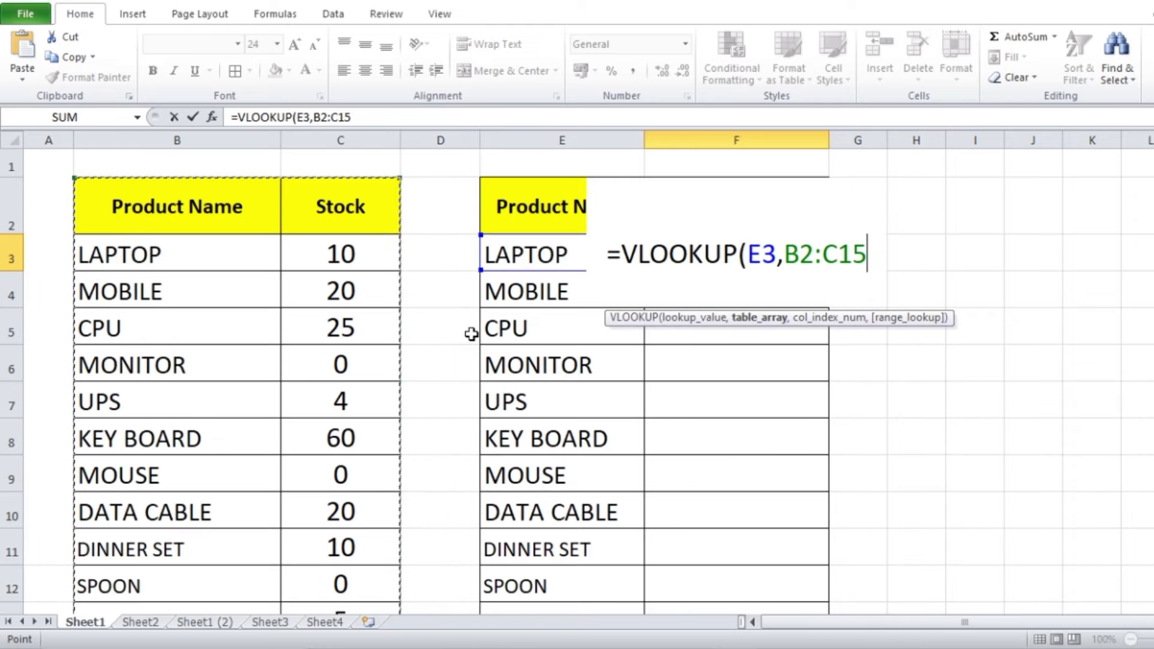
{"action": "key", "text": "F4"}
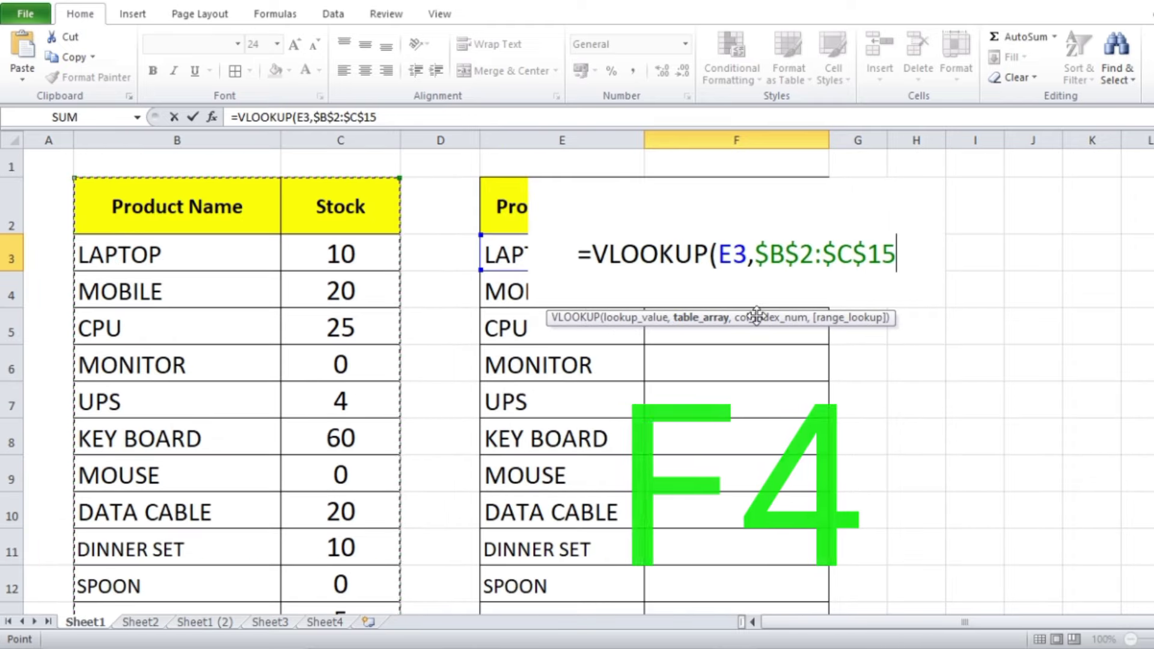
{"action": "type", "text": ","}
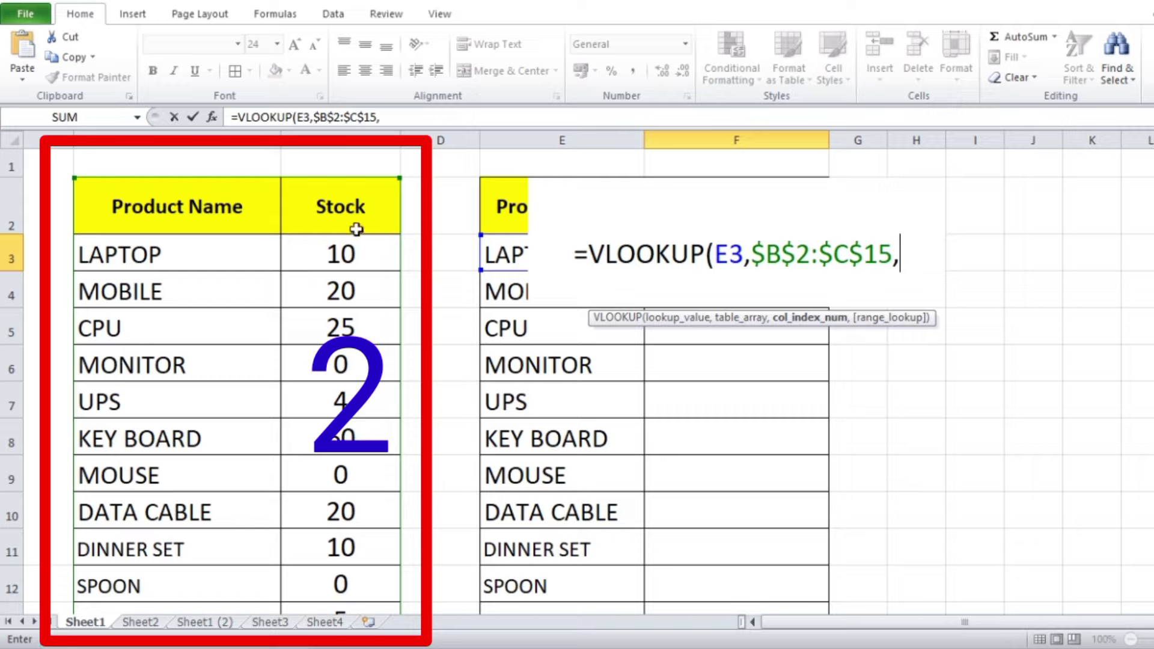
{"action": "type", "text": "2"}
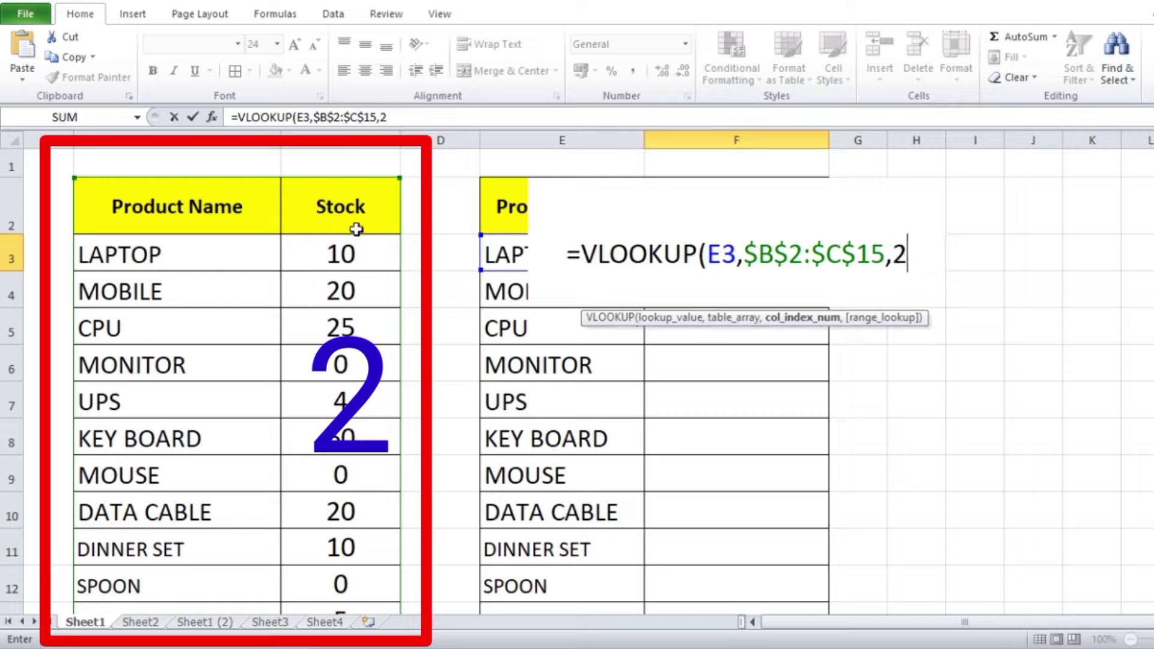
{"action": "type", "text": ","}
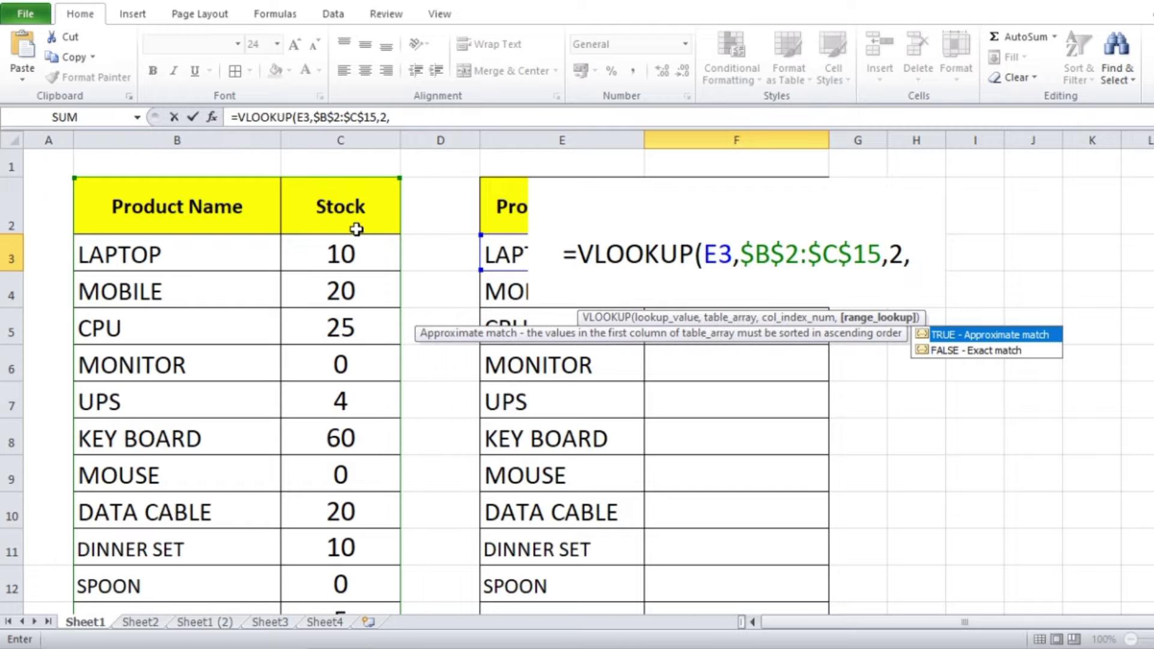
{"action": "type", "text": "0"}
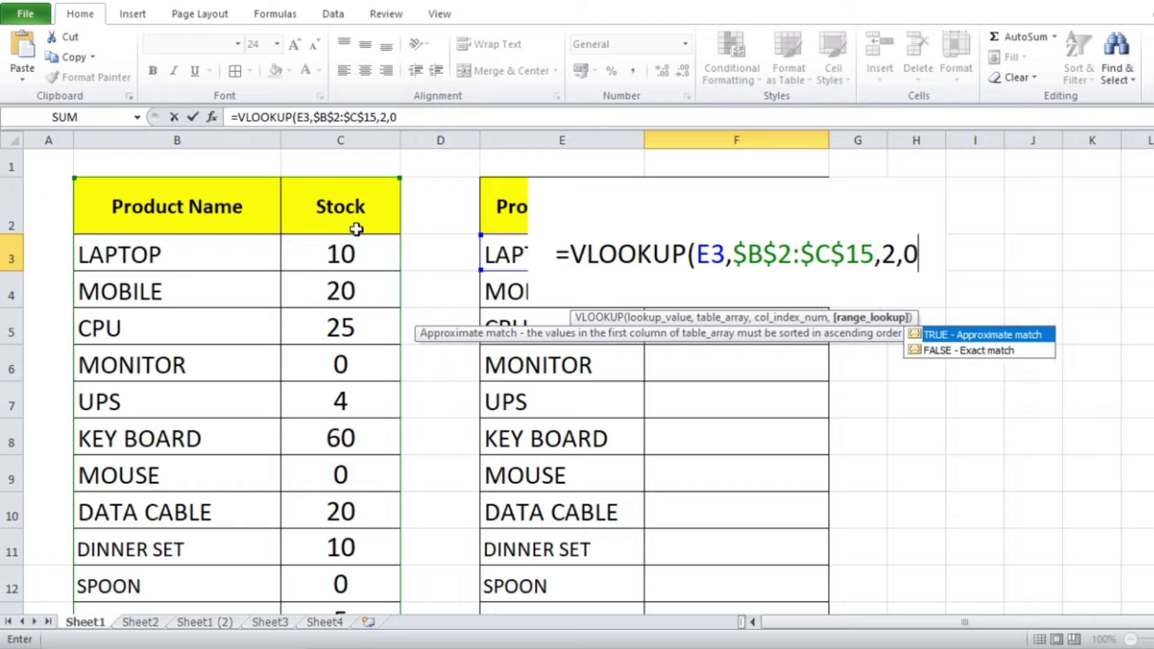
{"action": "type", "text": ")"}
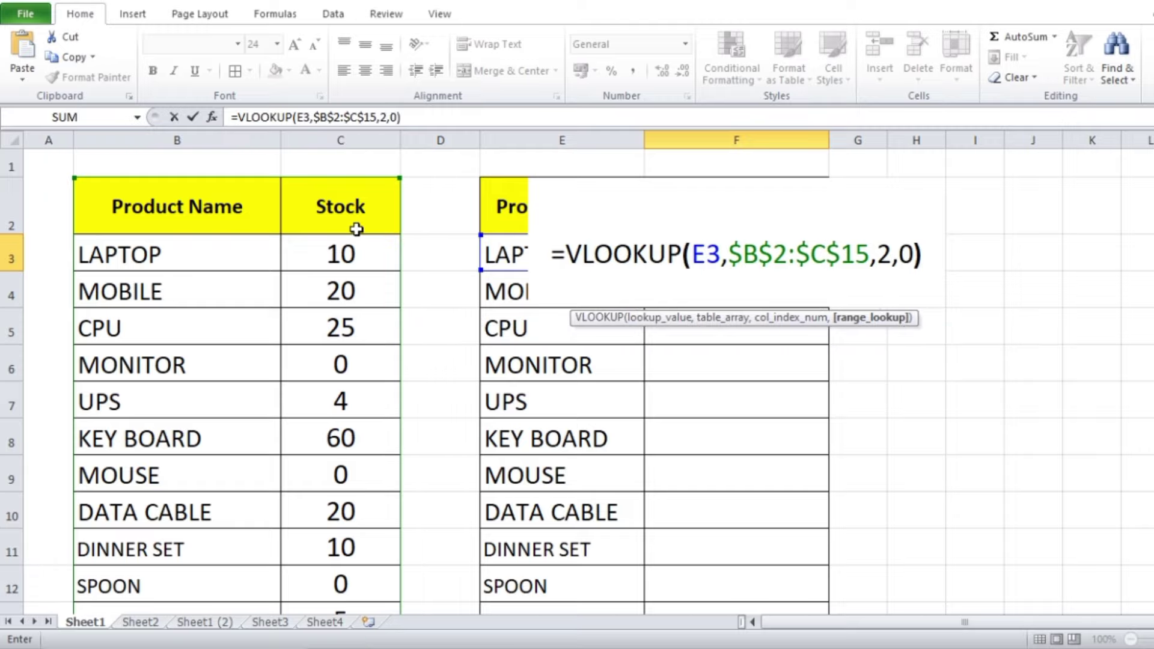
{"action": "key", "text": "Return"}
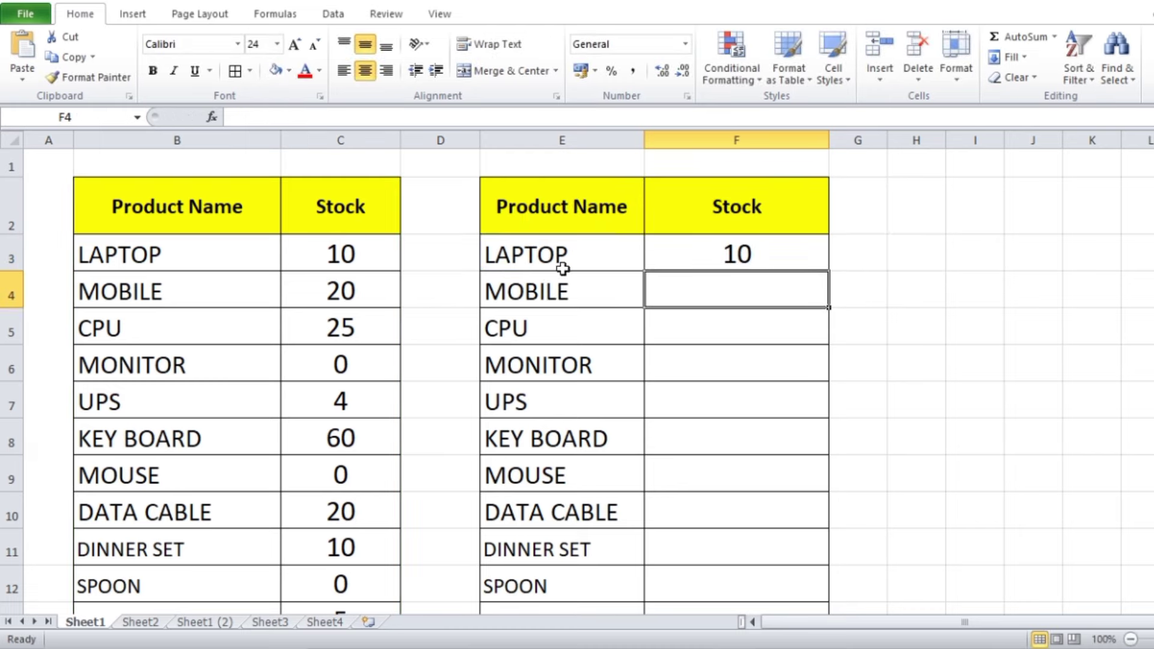
Fill the F3 lookup formula down through F15
{"action": "left_click", "coordinate": [753, 260]}
{"action": "left_click_drag", "start_coordinate": [829, 280], "coordinate": [809, 574]}
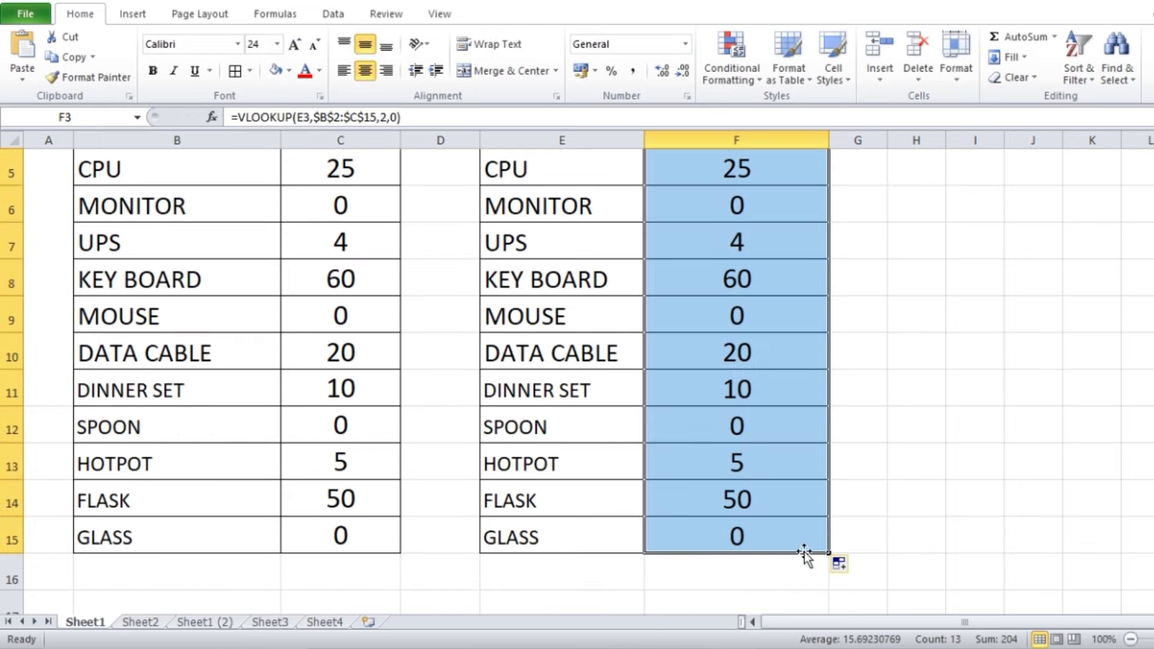
{"action": "scroll", "coordinate": [814, 417], "scroll_direction": "up", "scroll_amount": 2}
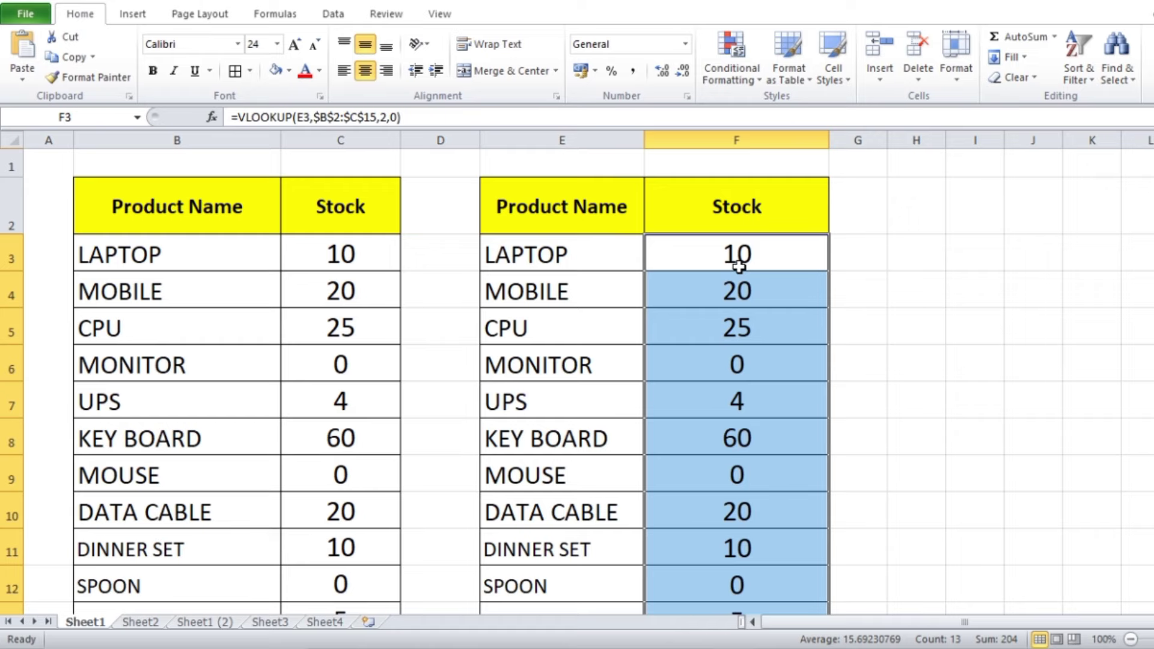
Wrap F3's lookup in an IF so it reads =IF(VLOOKUP(E3,$B$2:$C$15,2,0)
{"action": "double_click", "coordinate": [776, 252]}
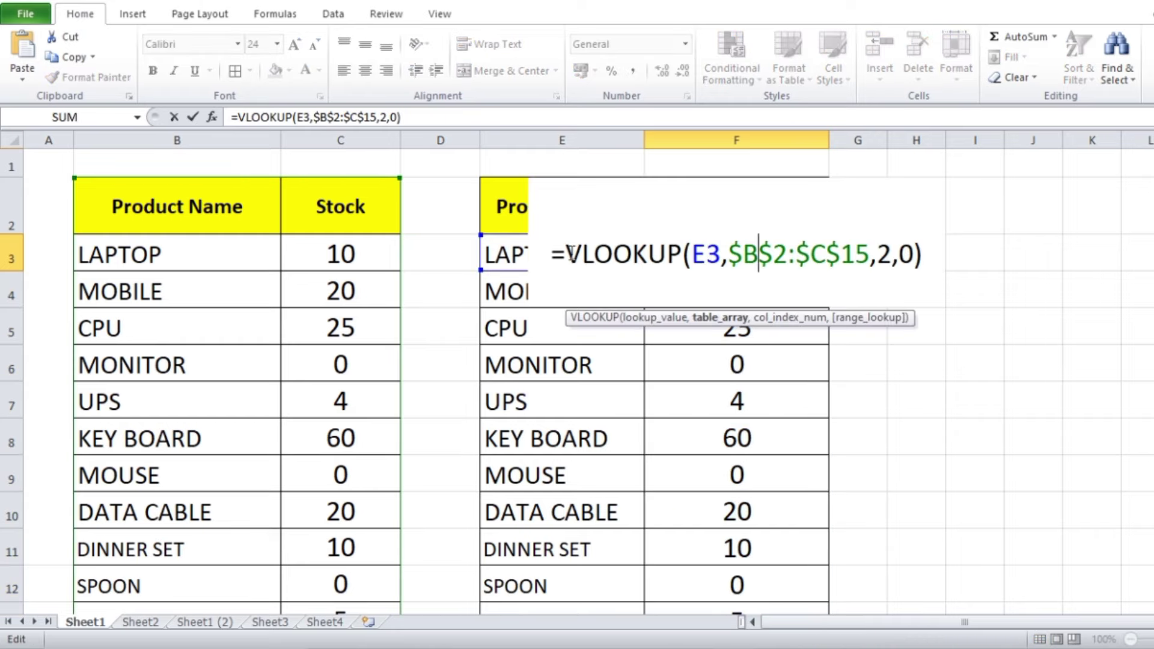
{"action": "left_click_drag", "start_coordinate": [570, 252], "coordinate": [662, 257]}
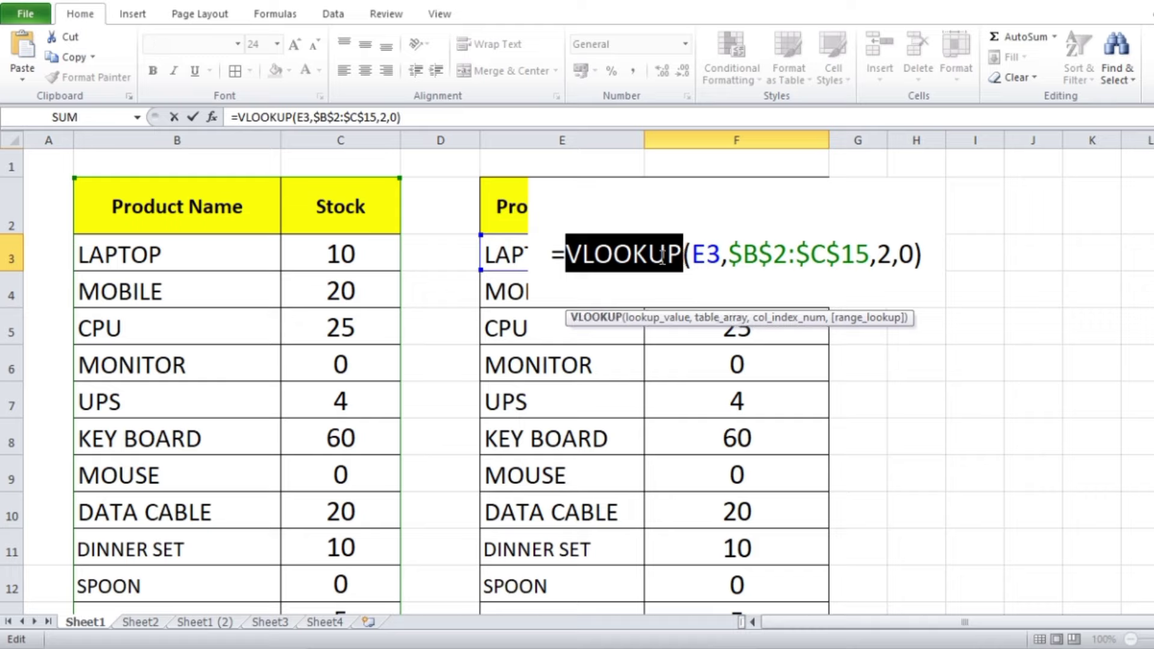
{"action": "left_click", "coordinate": [566, 255]}
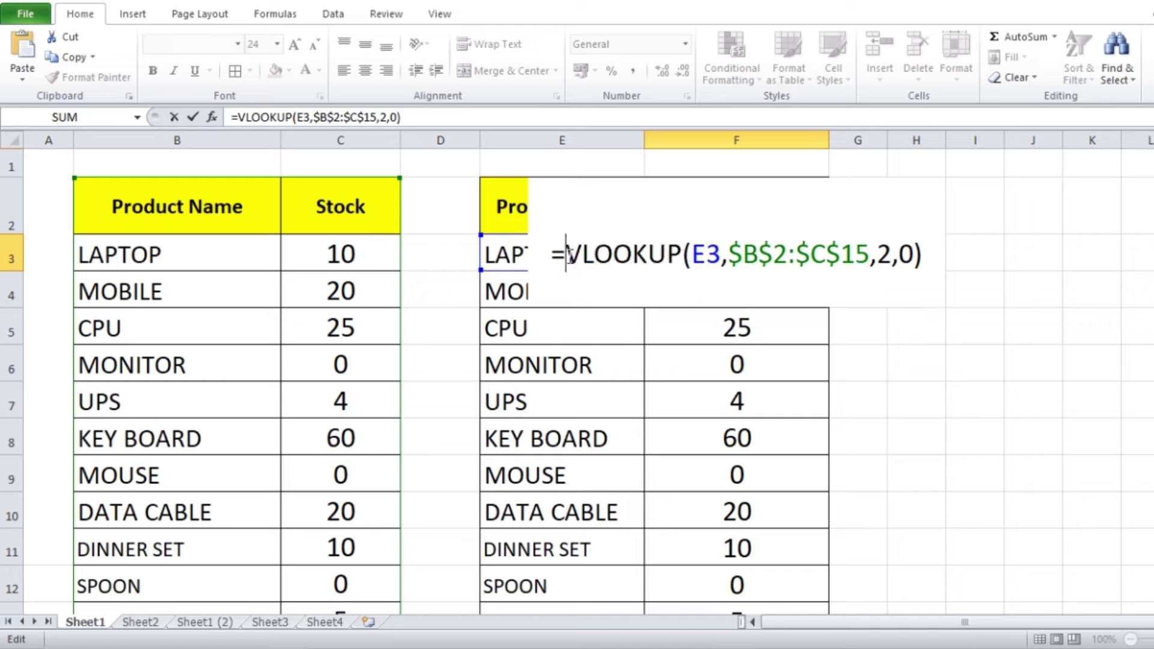
{"action": "type", "text": "if"}
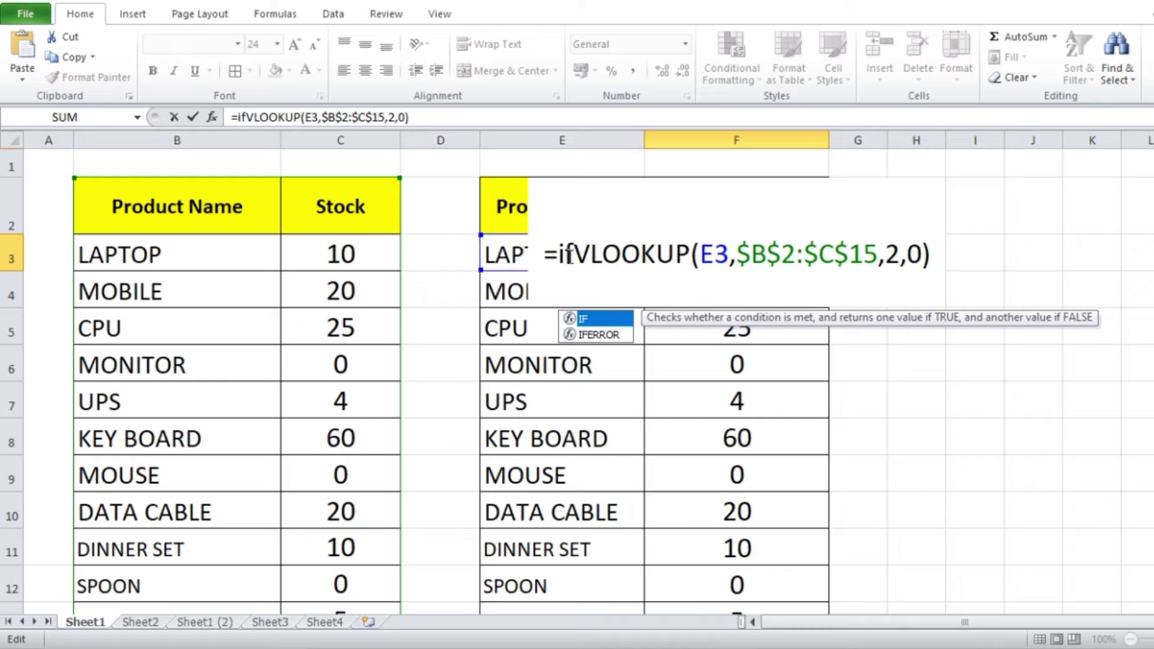
{"action": "double_click", "coordinate": [599, 320]}
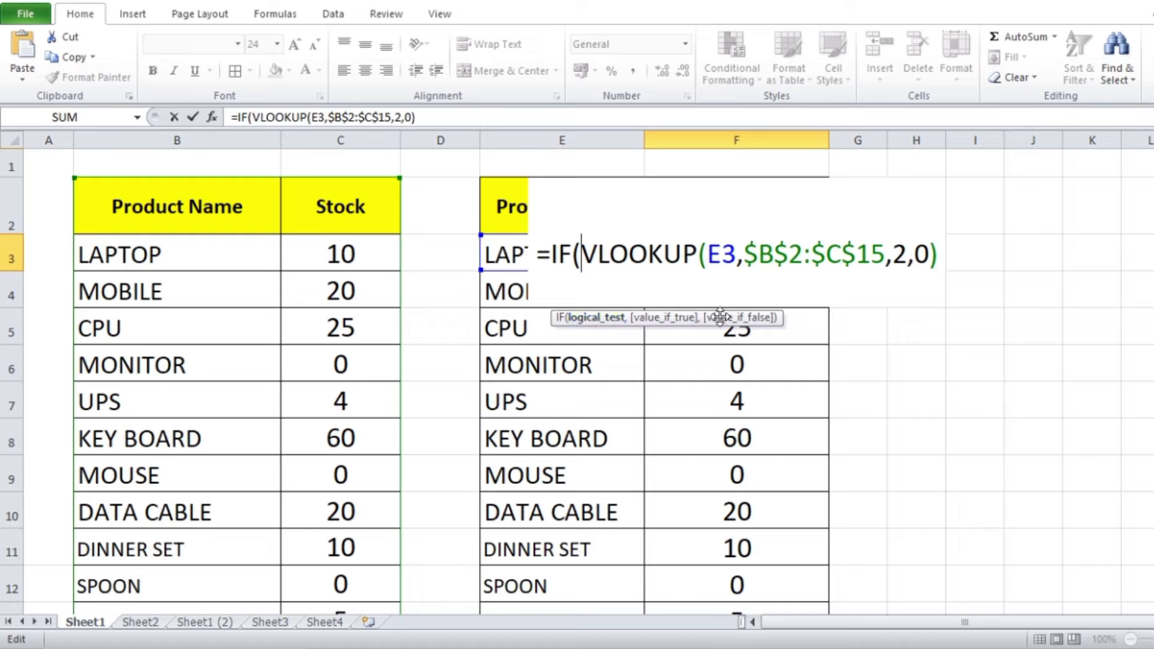
{"action": "left_click", "coordinate": [602, 321]}
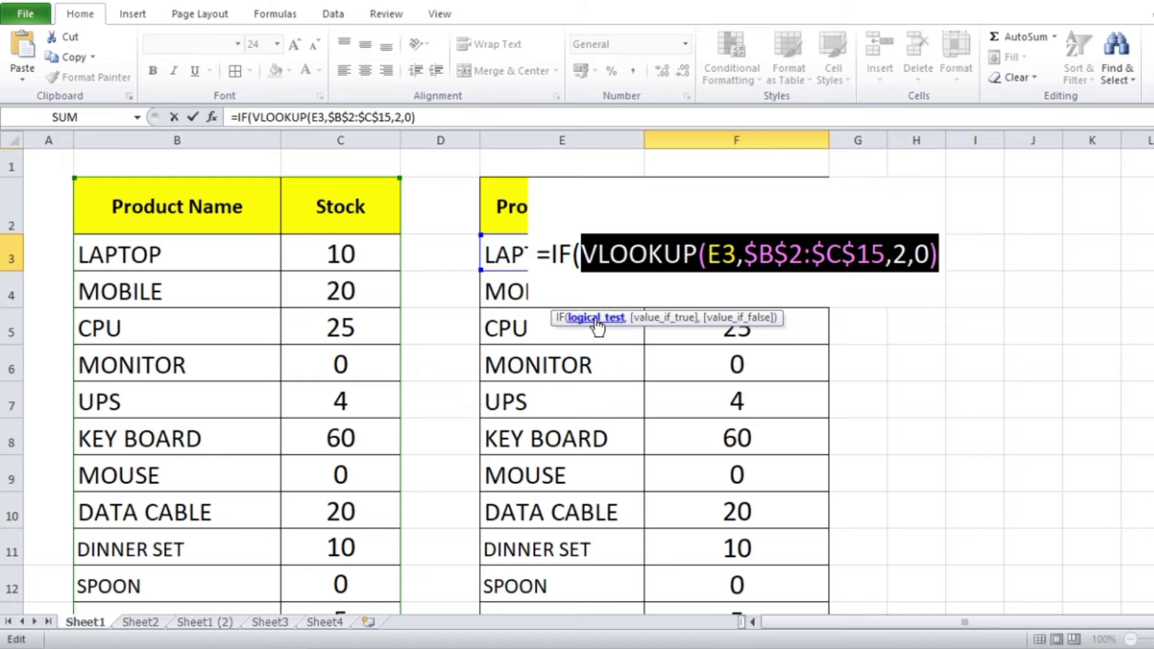
{"action": "left_click", "coordinate": [938, 258]}
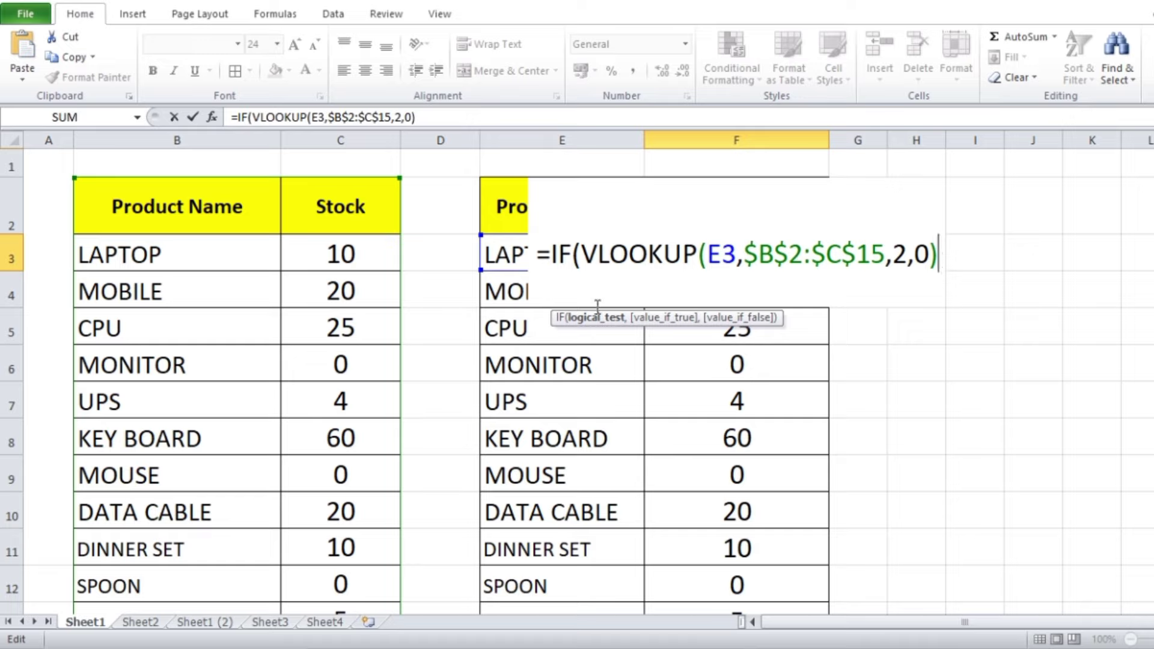
{"action": "type", "text": ","}
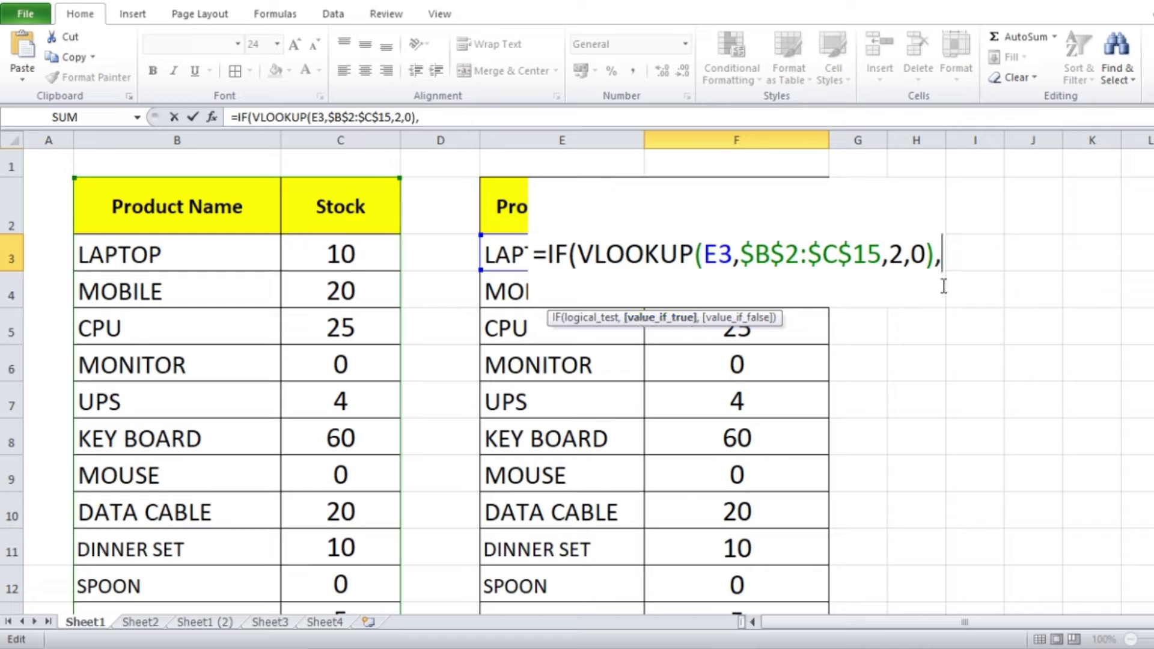
{"action": "key", "text": "BackSpace"}
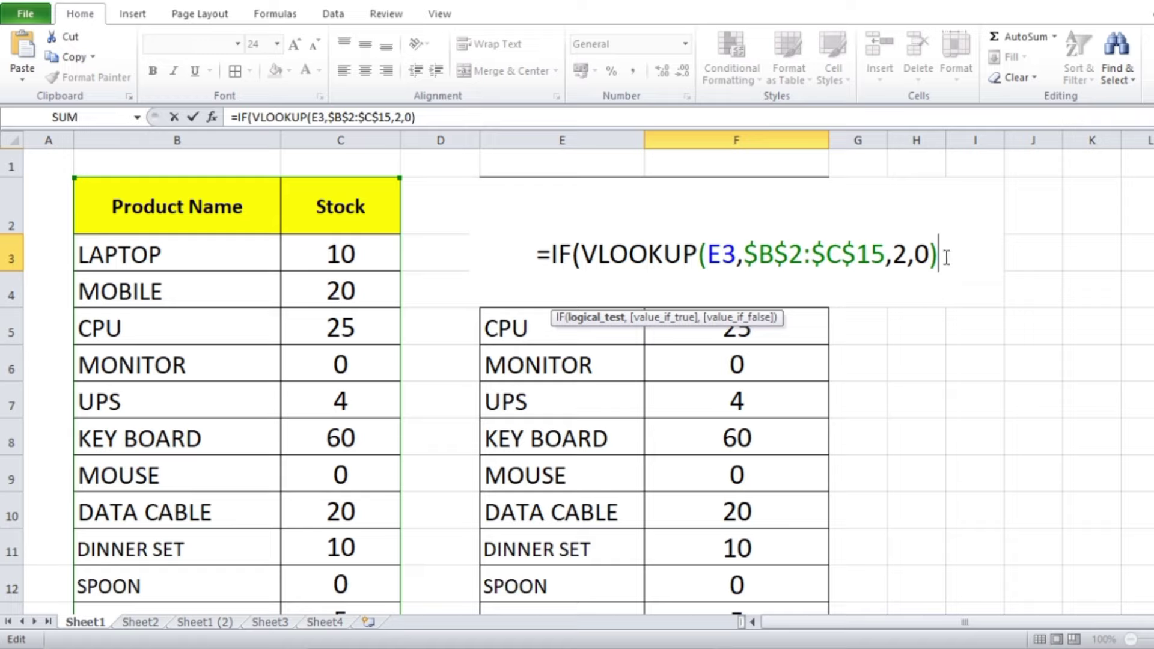
Complete F3 with >10,"Available","Out of Stock"), fixing the missing quote
{"action": "type", "text": ">"}
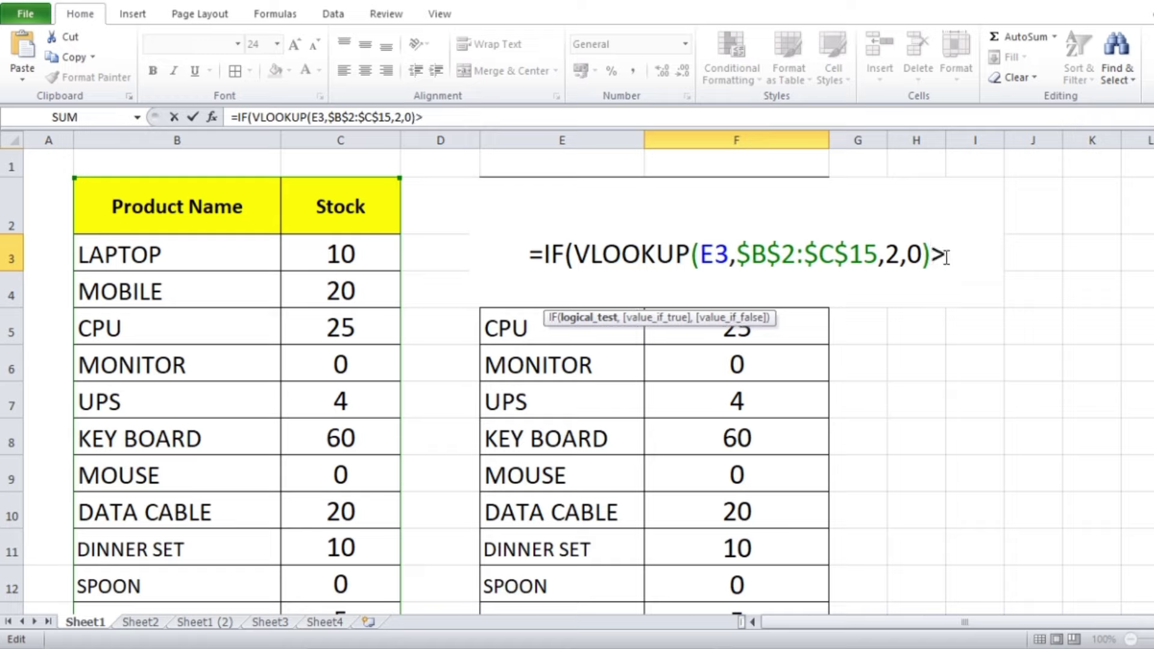
{"action": "type", "text": "10"}
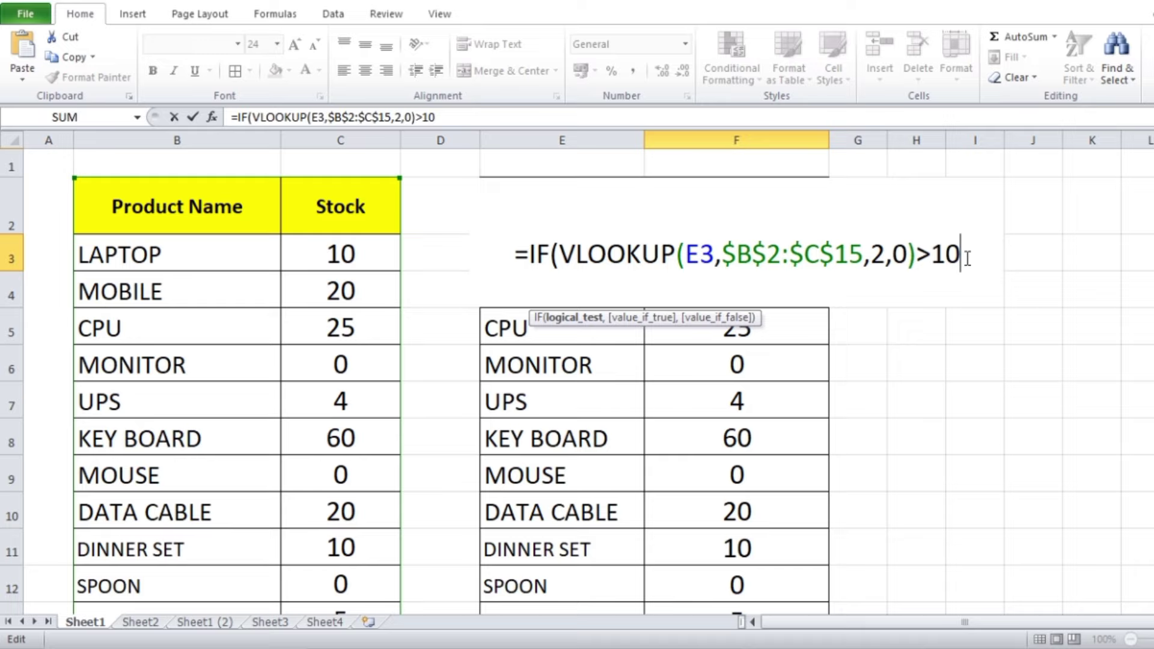
{"action": "type", "text": ",\""}
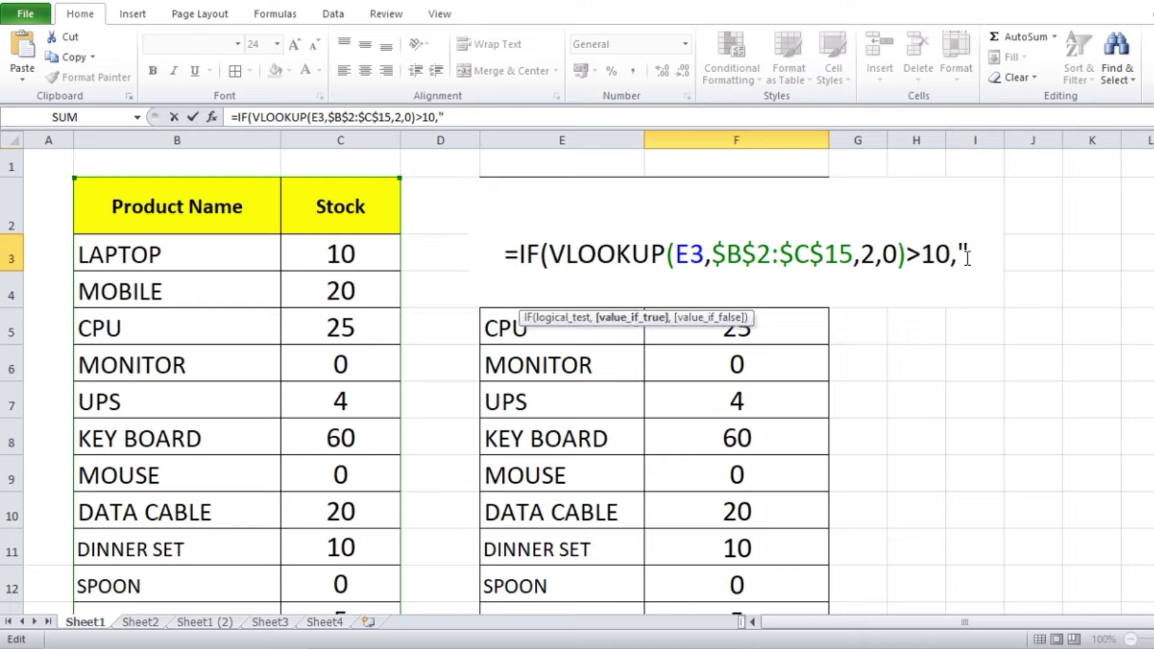
{"action": "type", "text": "Ava"}
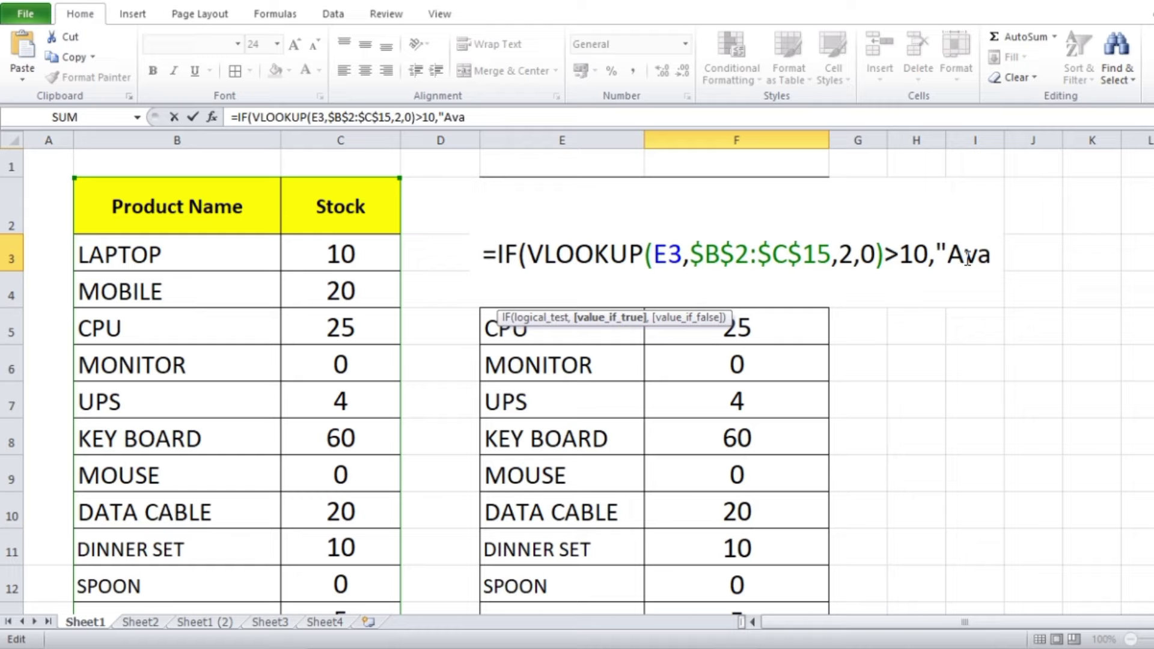
{"action": "type", "text": "ila"}
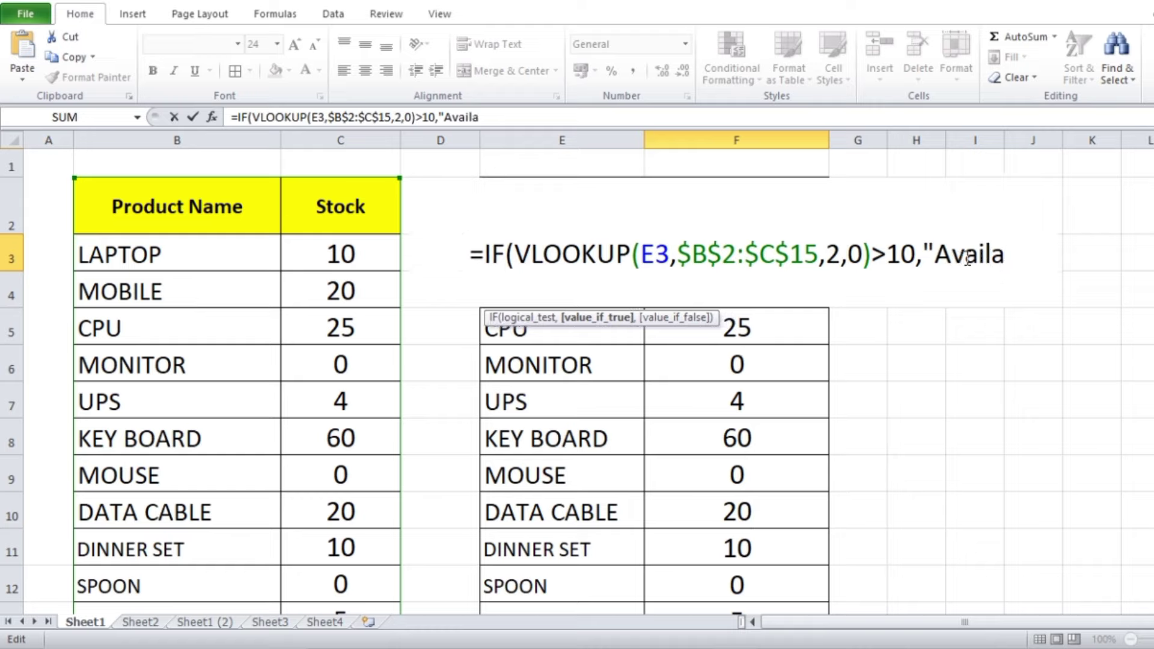
{"action": "type", "text": "bl"}
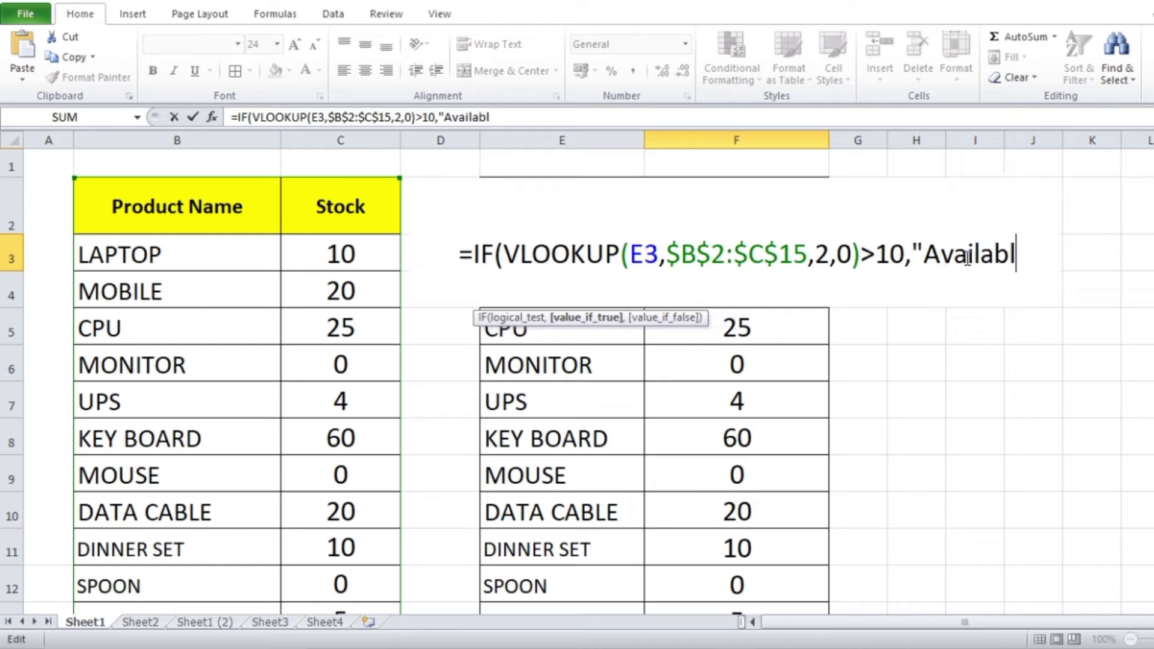
{"action": "type", "text": "e\""}
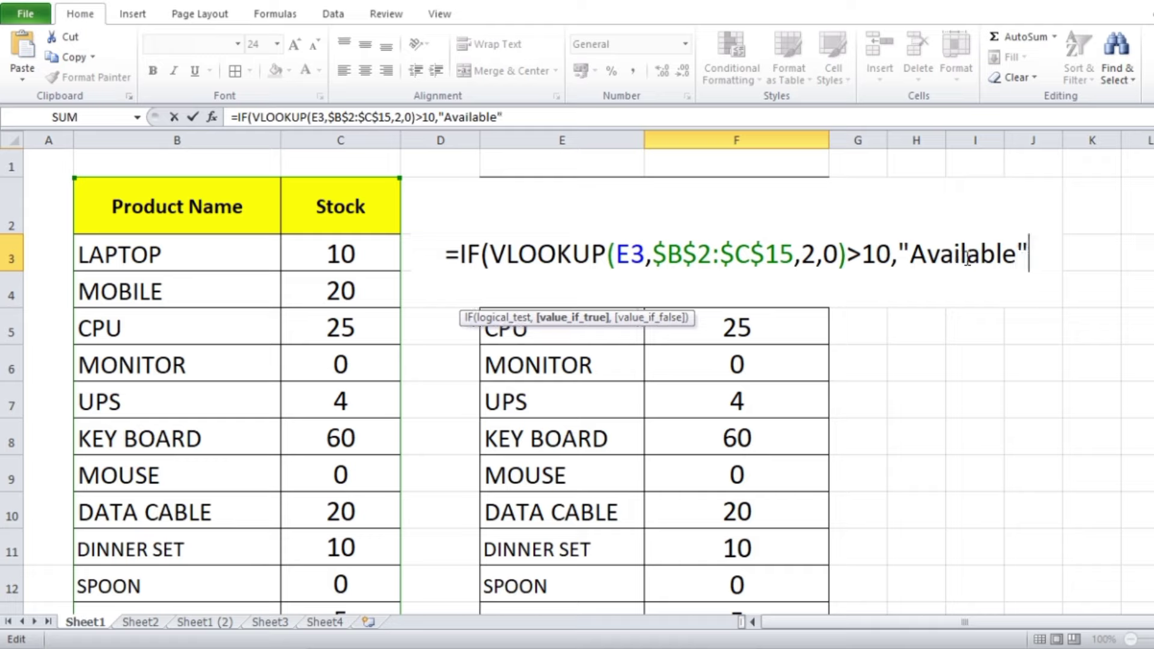
{"action": "type", "text": ","}
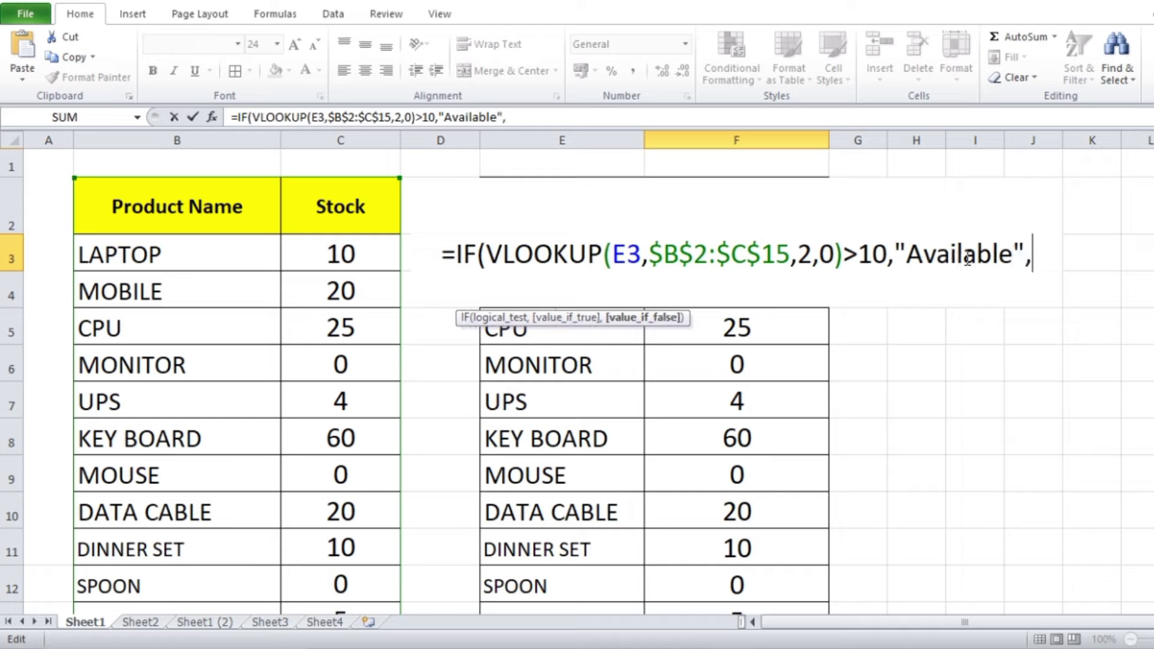
{"action": "type", "text": "Out of "}
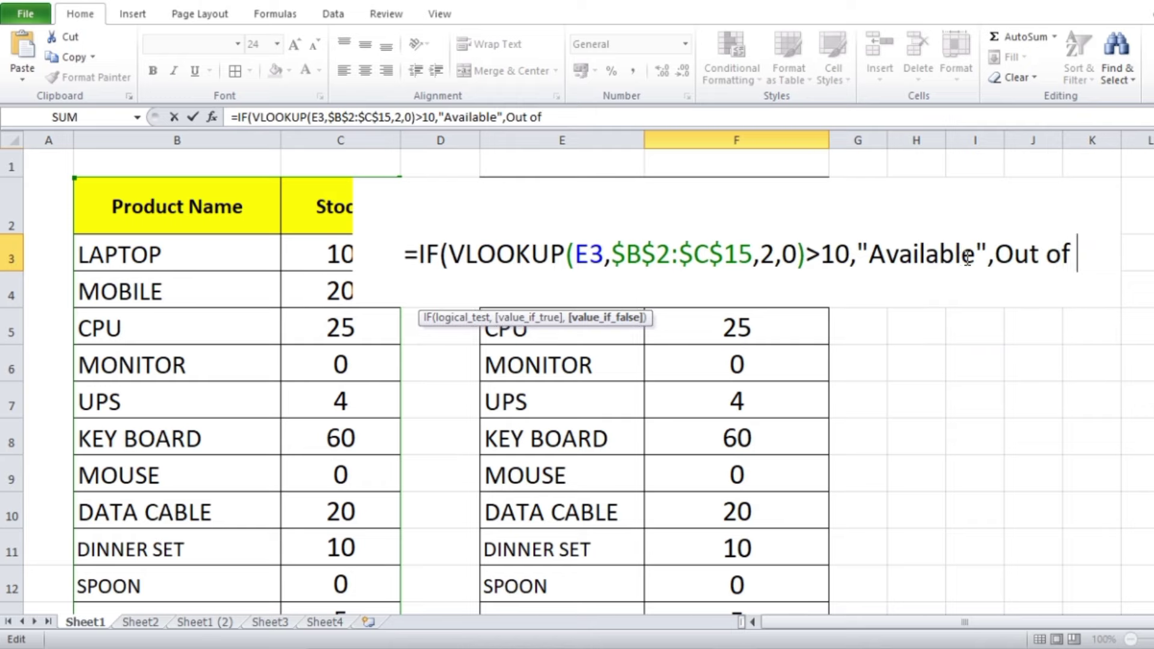
{"action": "type", "text": "Stock"}
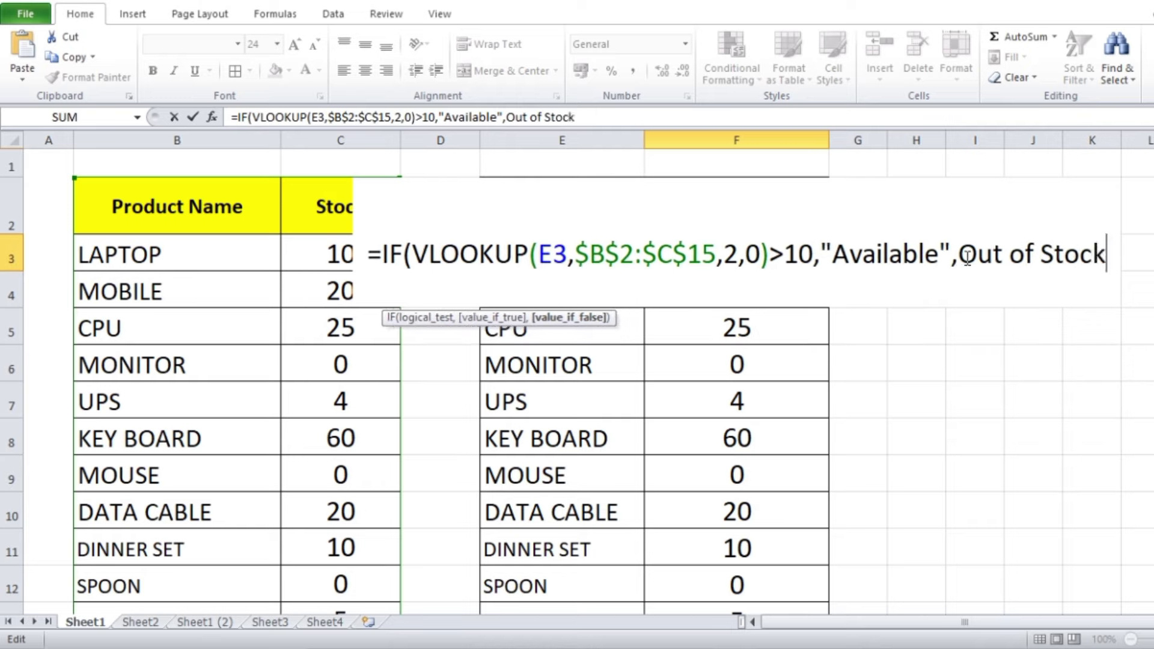
{"action": "type", "text": "\""}
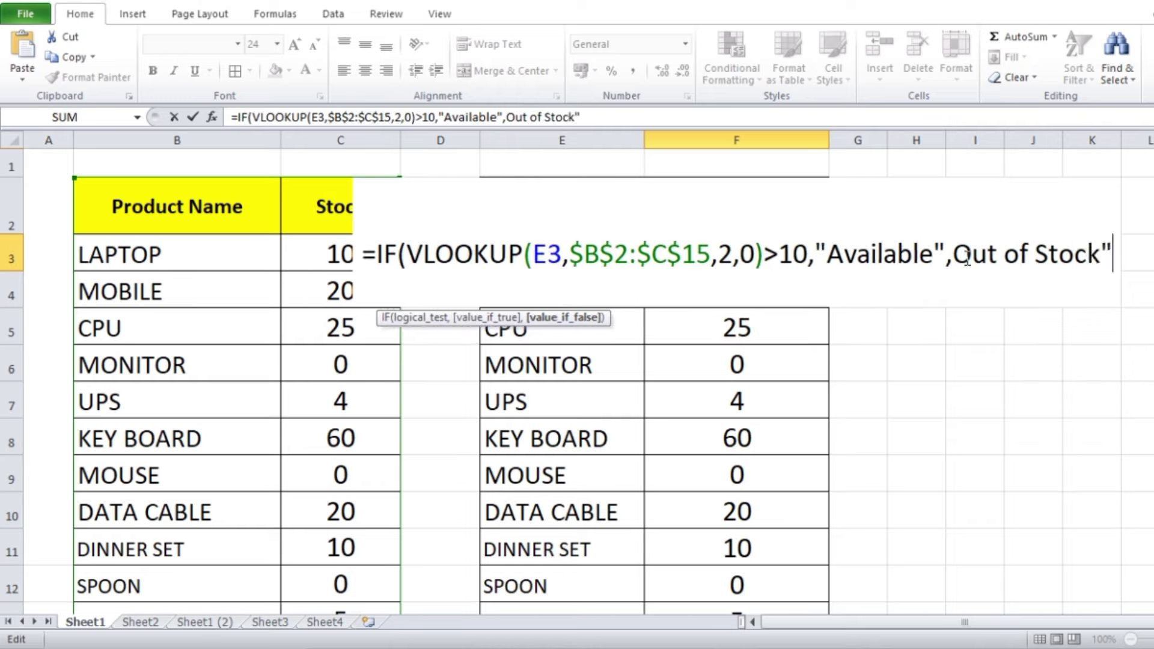
{"action": "left_click", "coordinate": [957, 255]}
{"action": "type", "text": "\""}
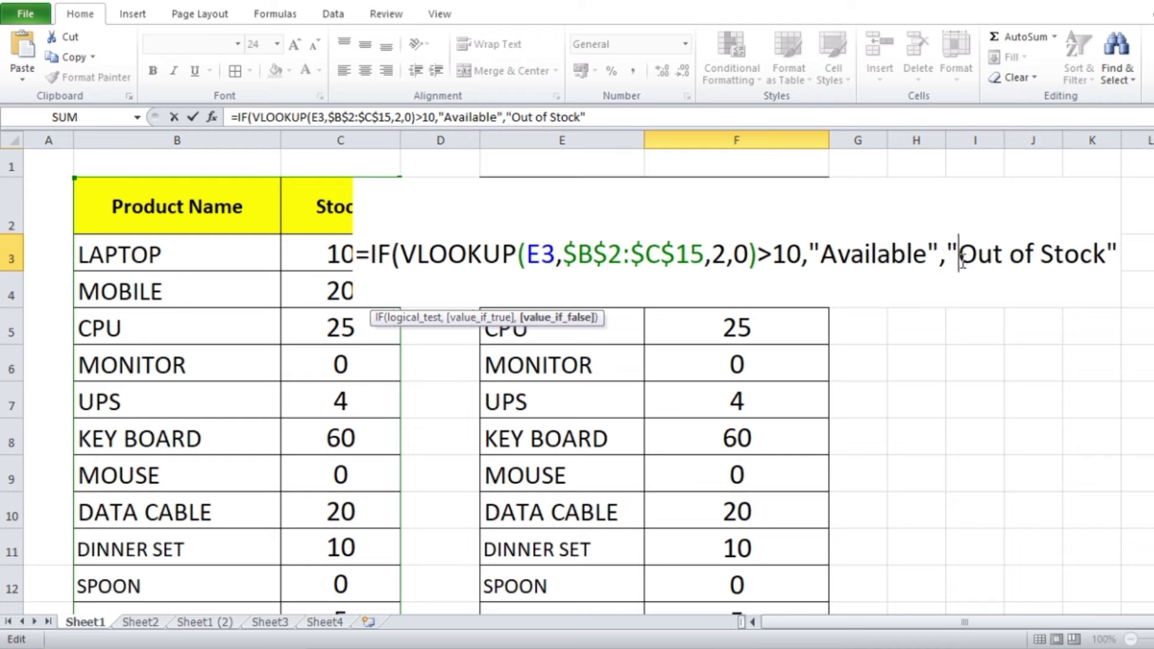
{"action": "left_click", "coordinate": [1118, 251]}
{"action": "type", "text": ")"}
{"action": "key", "text": "Return"}
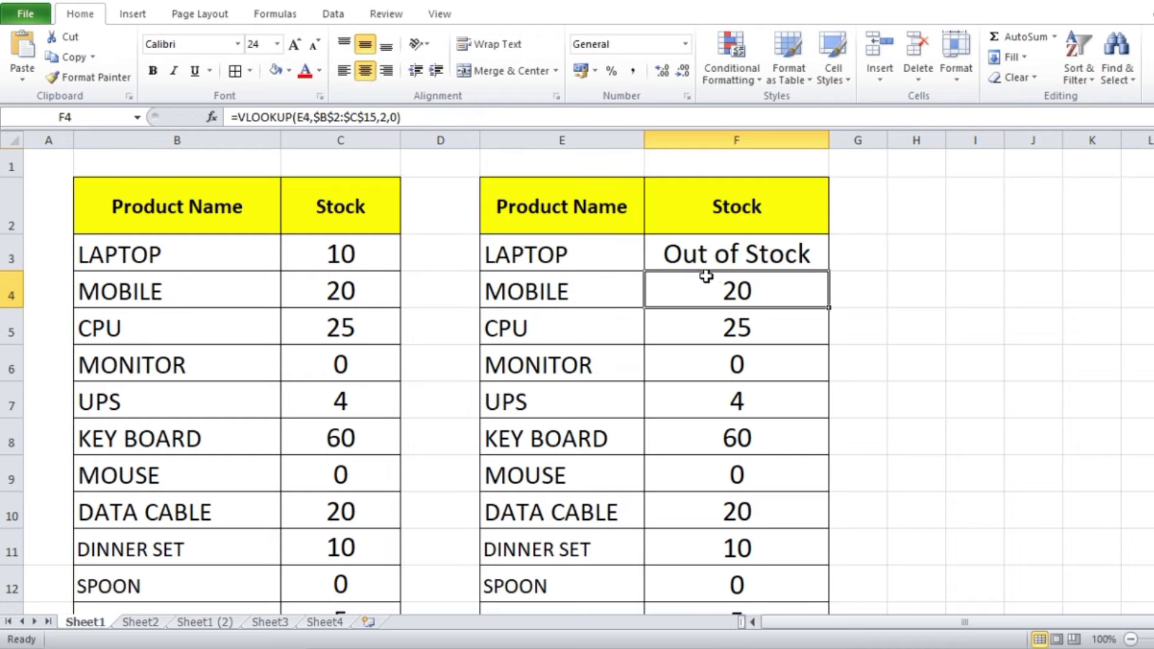
Fill the F3 stock-status formula down to F15
{"action": "left_click", "coordinate": [703, 254]}
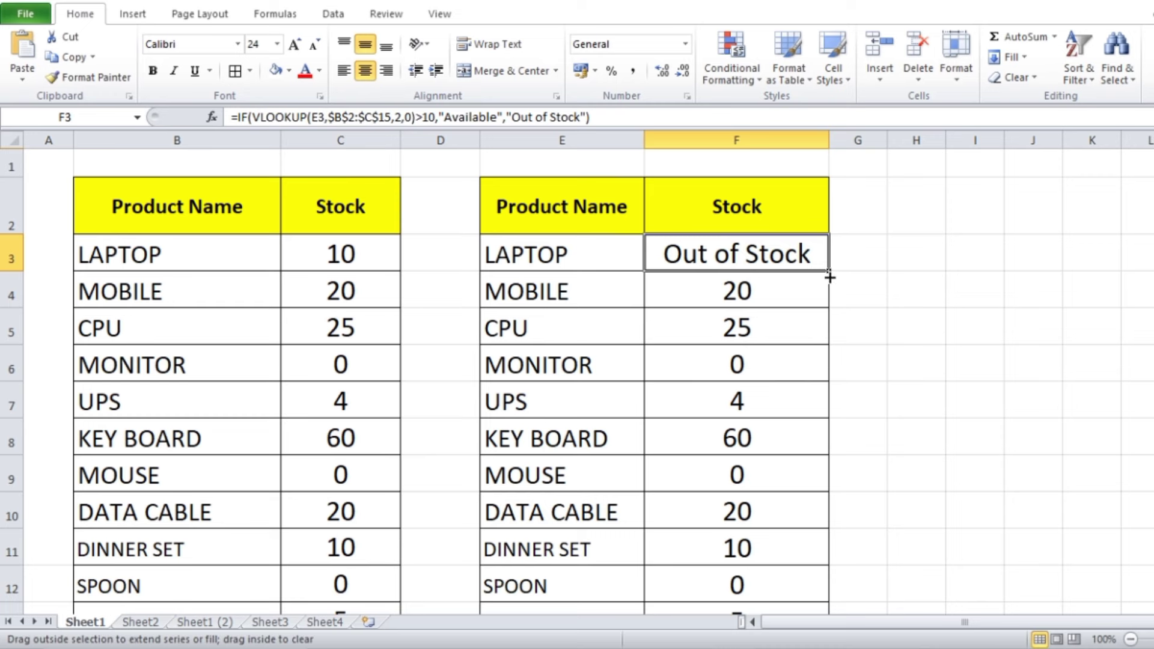
{"action": "left_click_drag", "start_coordinate": [829, 277], "coordinate": [793, 547]}
{"action": "scroll", "coordinate": [935, 480], "scroll_direction": "up", "scroll_amount": 2}
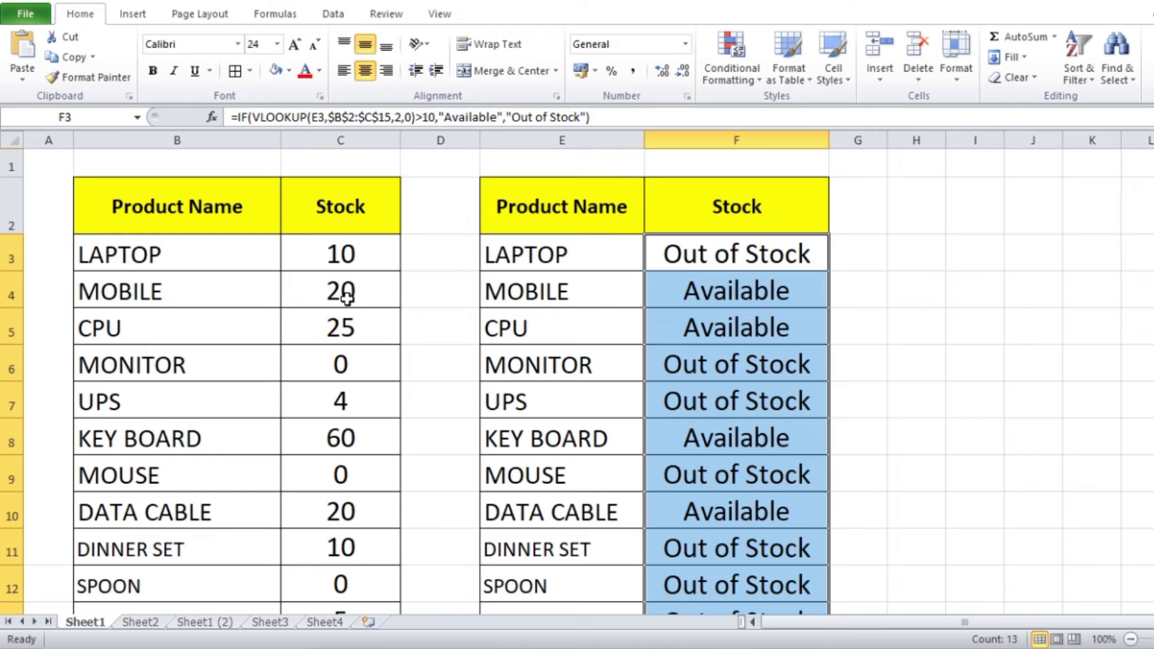
{"action": "scroll", "coordinate": [335, 505], "scroll_direction": "down", "scroll_amount": 1}
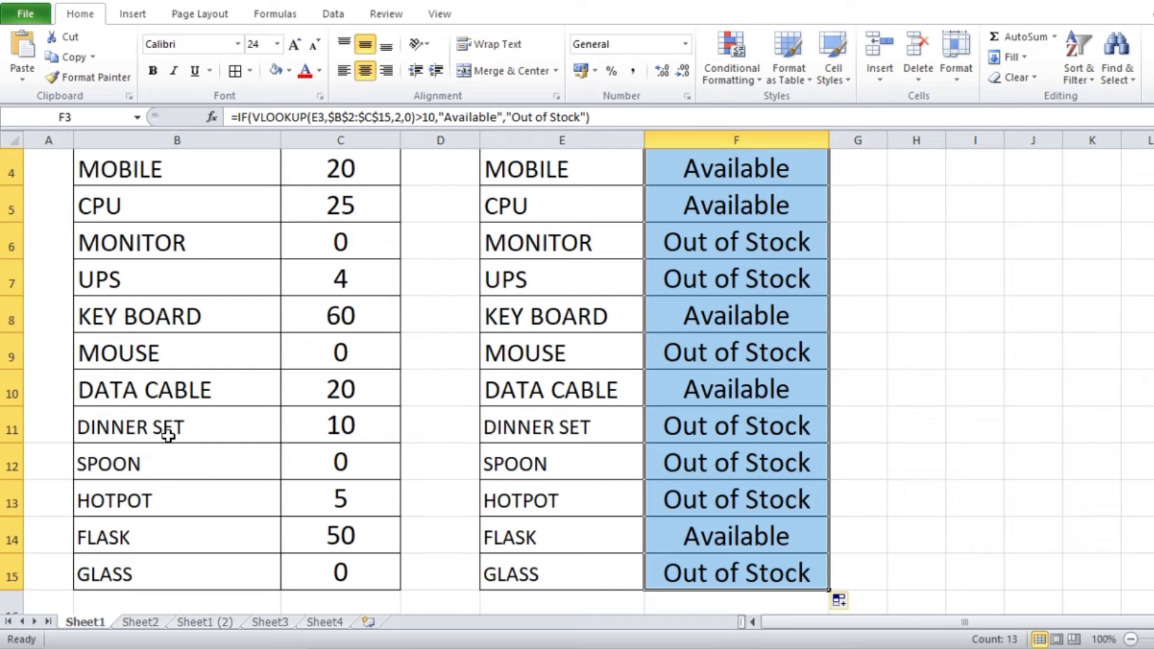
Enter 11, then 10, as CPU's stock in C5 so F5 shows Out of Stock
{"action": "left_click", "coordinate": [331, 422]}
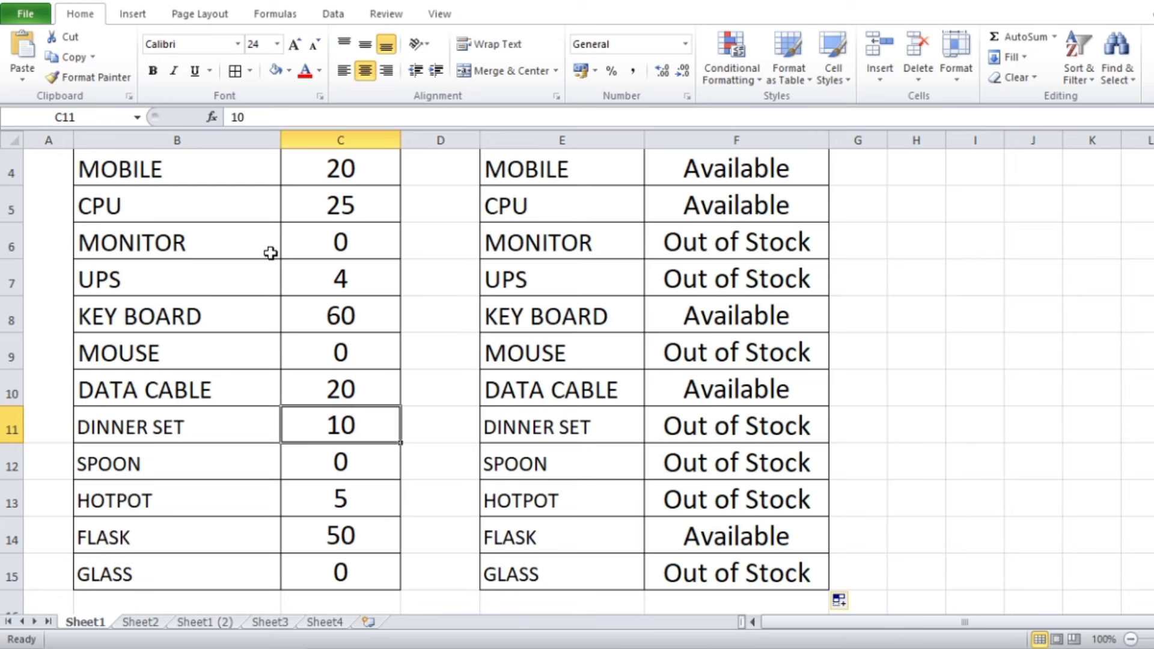
{"action": "scroll", "coordinate": [277, 258], "scroll_direction": "up", "scroll_amount": 1}
{"action": "left_click", "coordinate": [343, 327]}
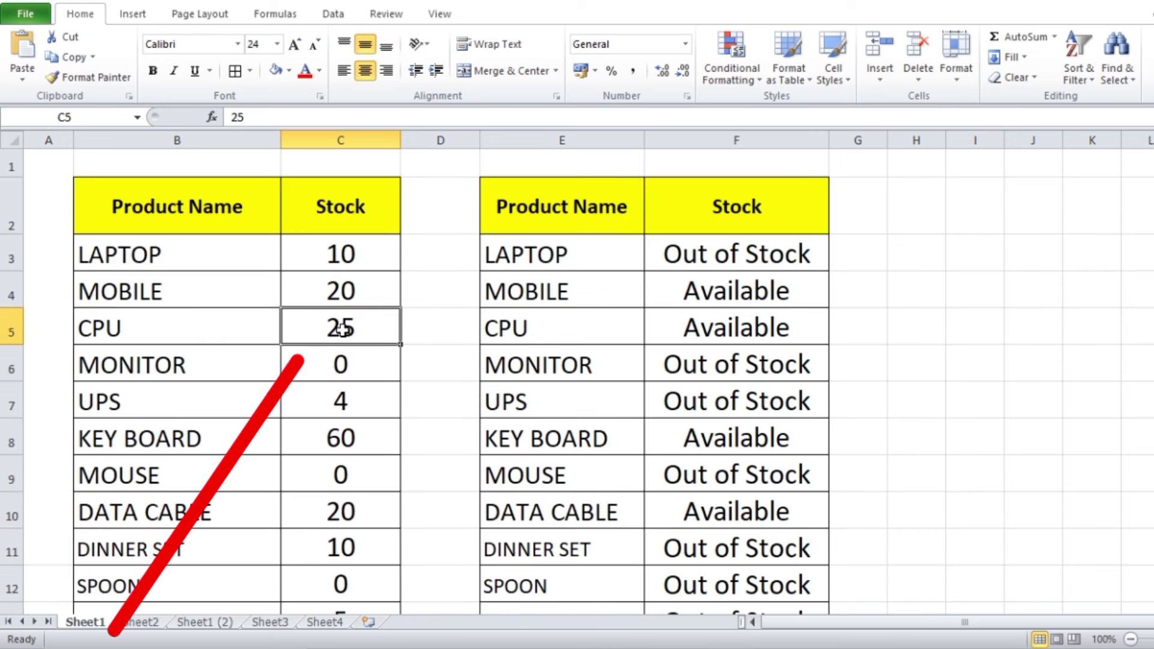
{"action": "type", "text": "11"}
{"action": "key", "text": "Return"}
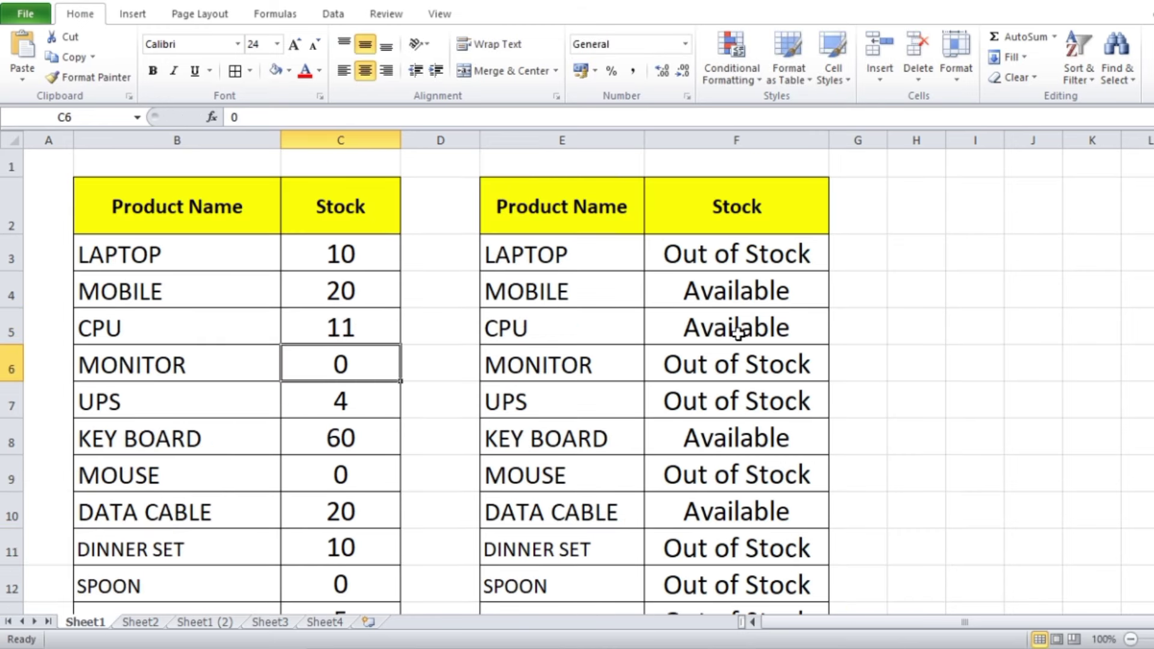
{"action": "left_click", "coordinate": [363, 330]}
{"action": "type", "text": "1"}
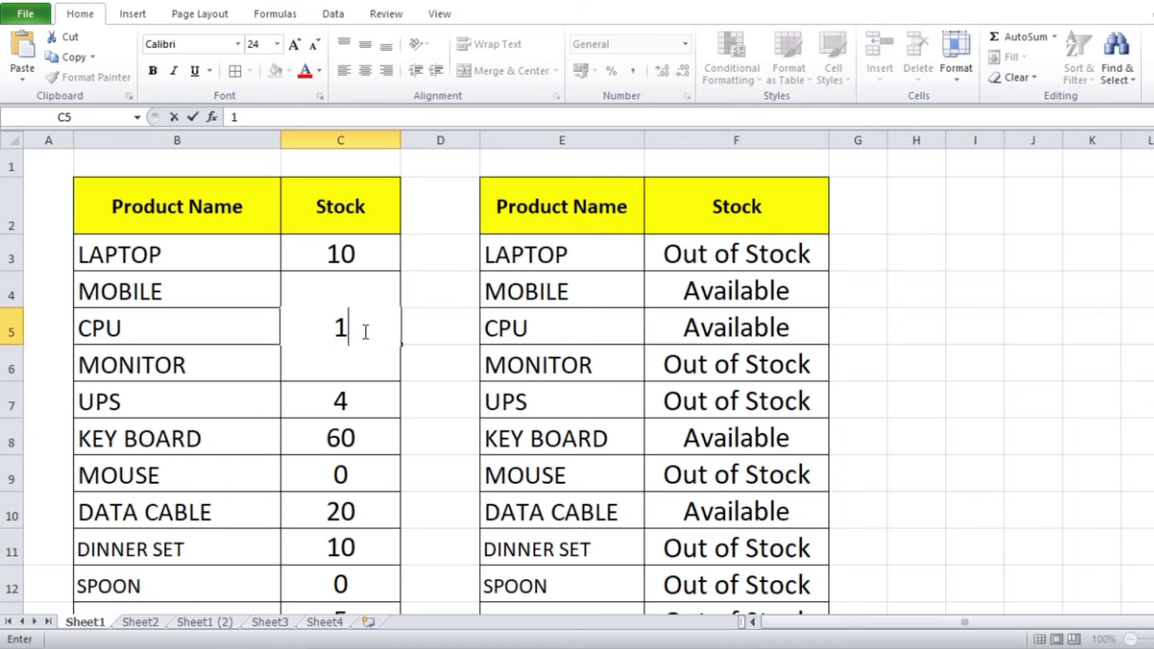
{"action": "type", "text": "0"}
{"action": "key", "text": "Return"}
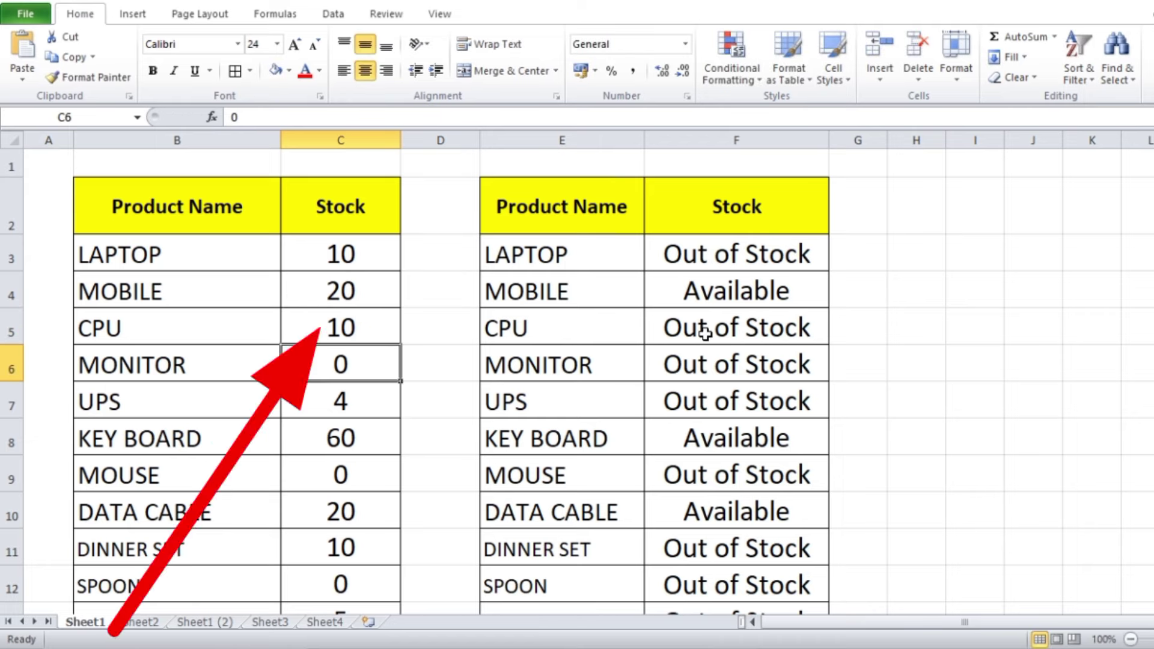
{"action": "scroll", "coordinate": [705, 334], "scroll_direction": "down", "scroll_amount": 3}
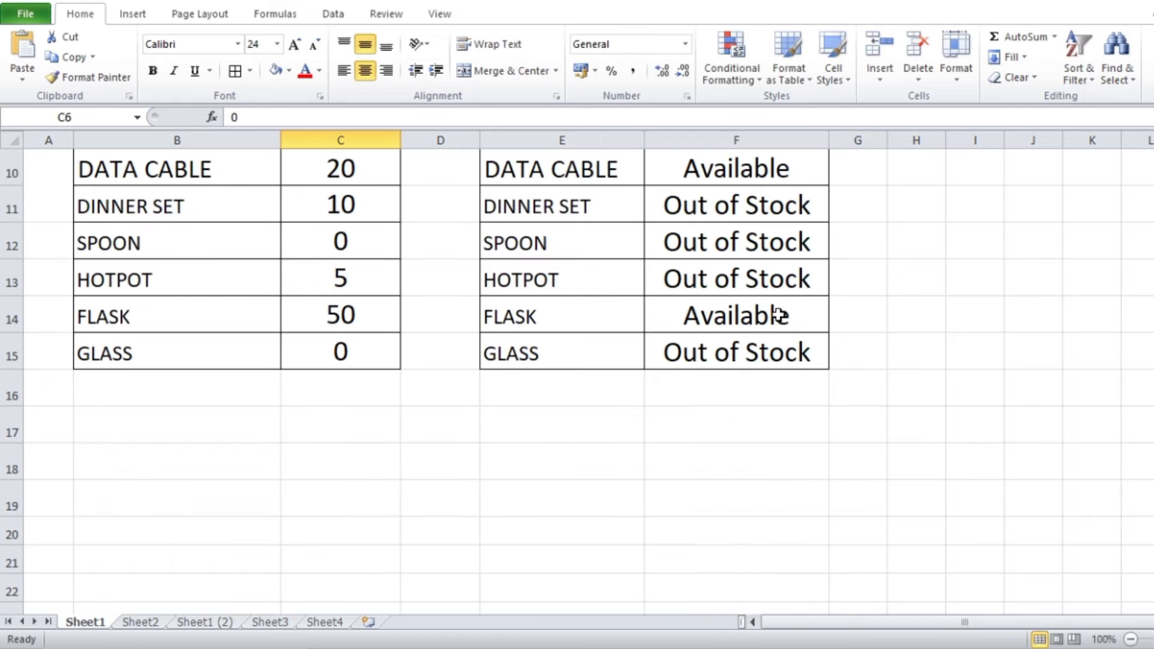
{"action": "scroll", "coordinate": [811, 330], "scroll_direction": "up", "scroll_amount": 3}
Change the F3 threshold from >10 to >0 and refill the formula to F15
{"action": "double_click", "coordinate": [750, 253]}
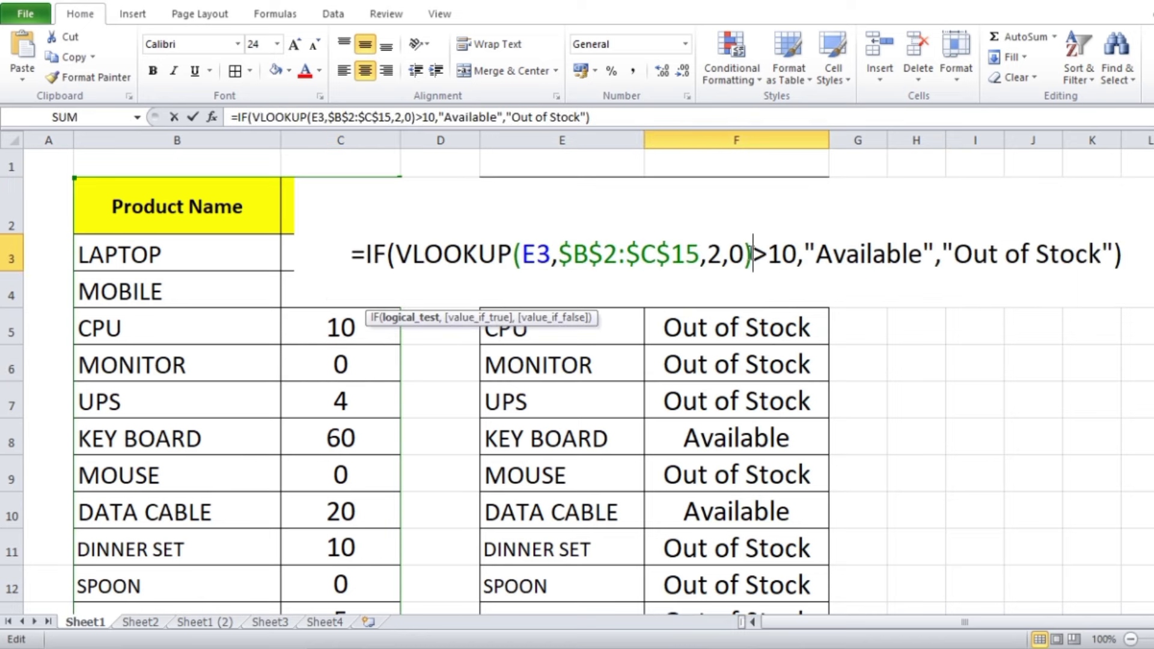
{"action": "left_click", "coordinate": [788, 256]}
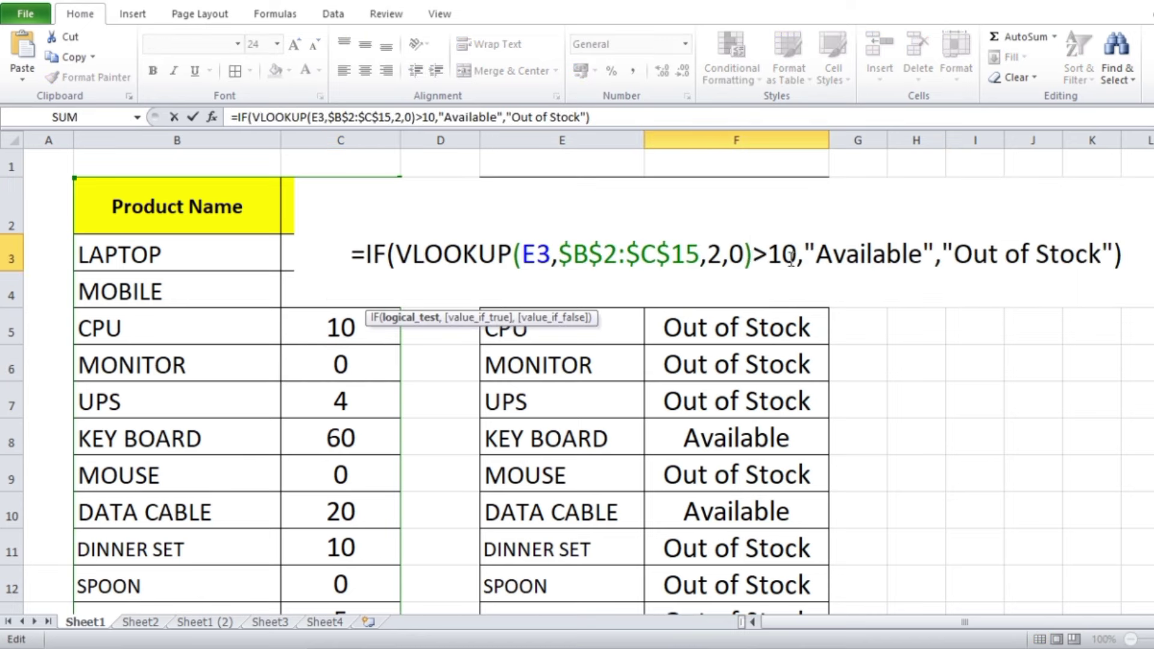
{"action": "key", "text": "BackSpace"}
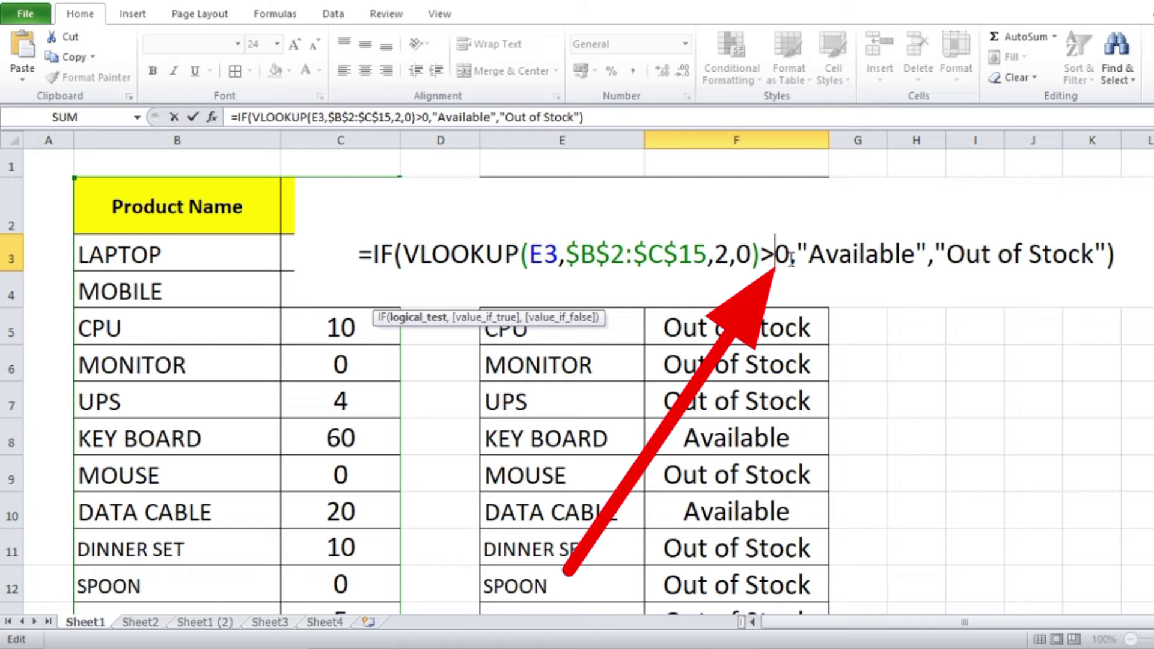
{"action": "key", "text": "Return"}
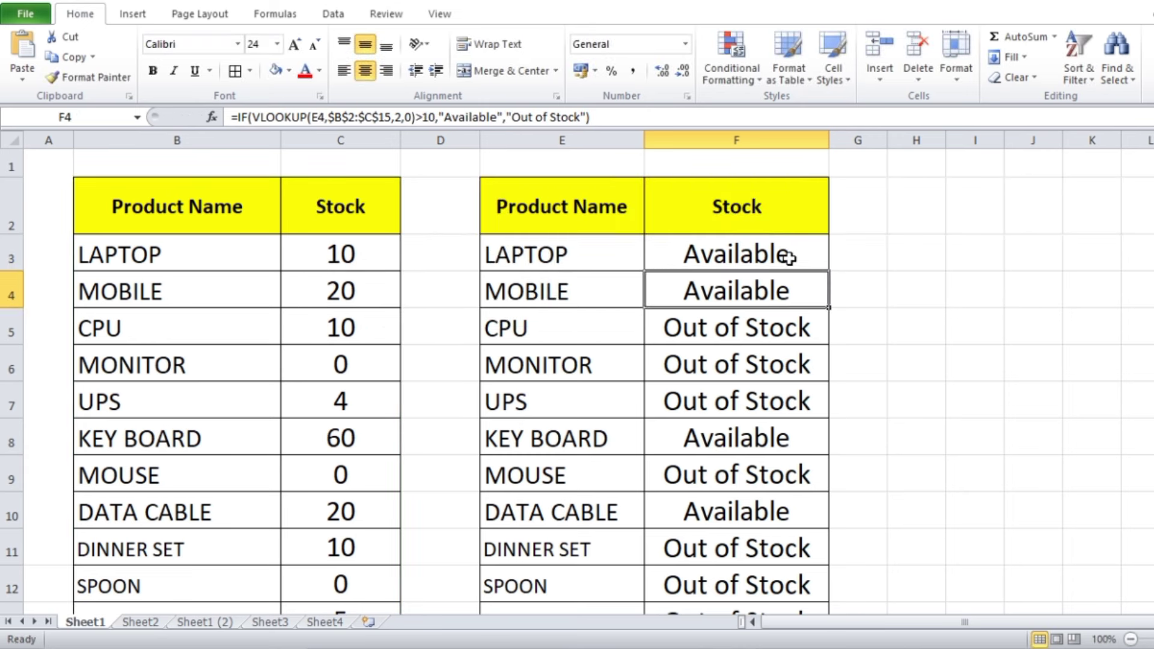
{"action": "left_click", "coordinate": [787, 257]}
{"action": "left_click_drag", "start_coordinate": [829, 271], "coordinate": [823, 544]}
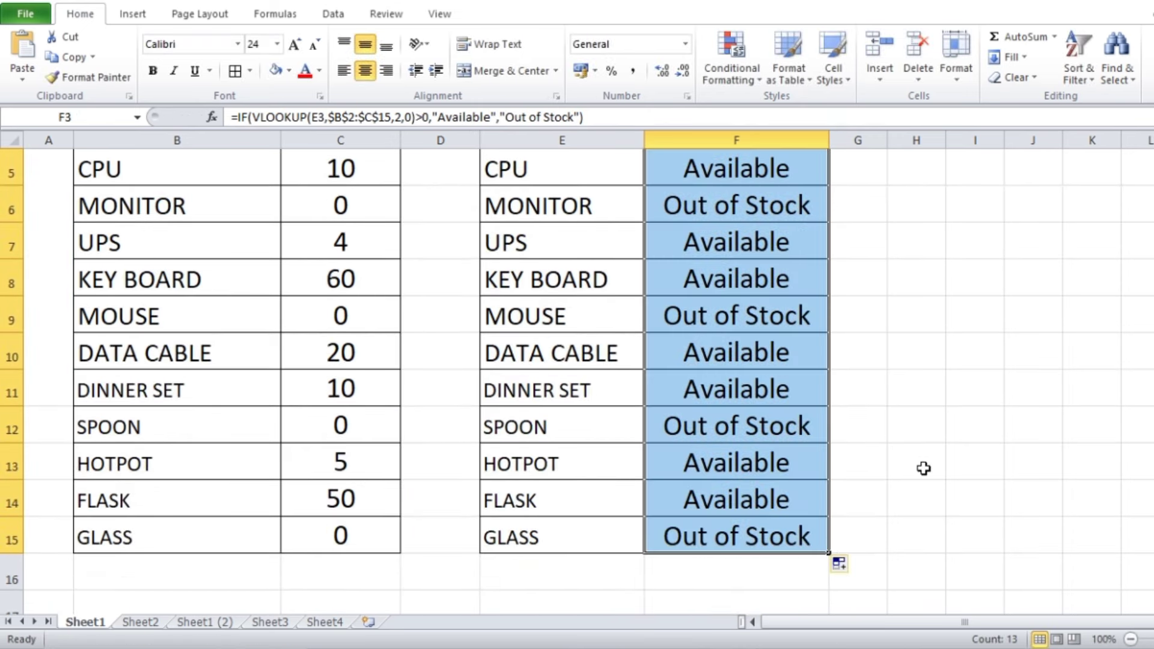
Set the GLASS stock in C15 to 1
{"action": "scroll", "coordinate": [921, 468], "scroll_direction": "up", "scroll_amount": 2}
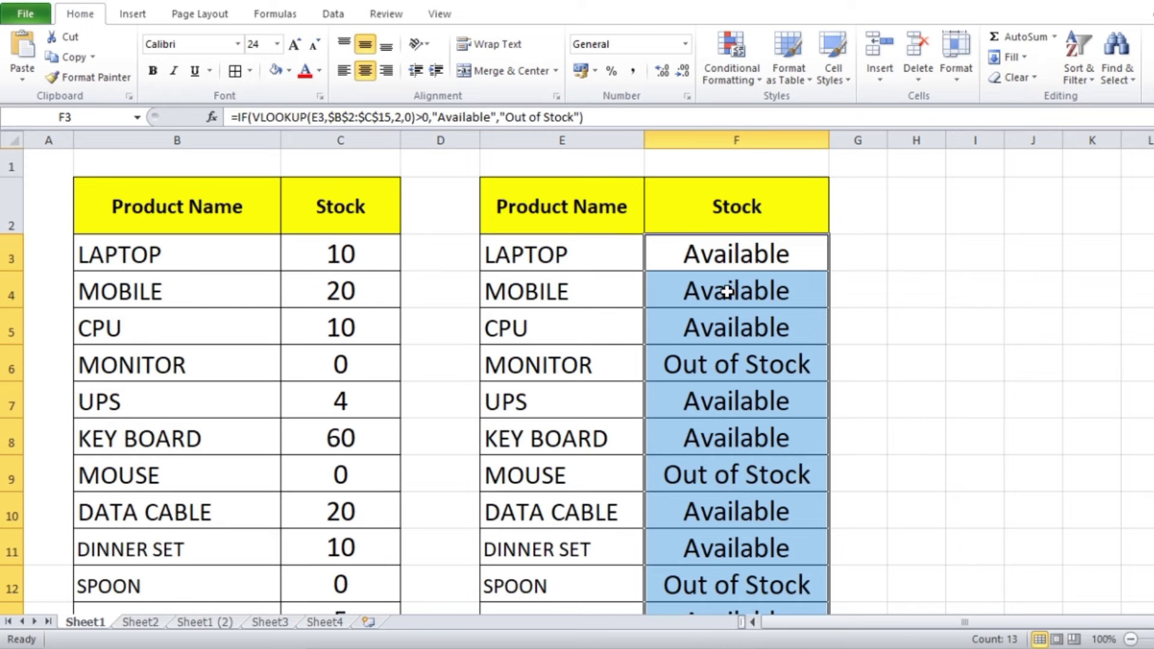
{"action": "scroll", "coordinate": [754, 361], "scroll_direction": "down", "scroll_amount": 1}
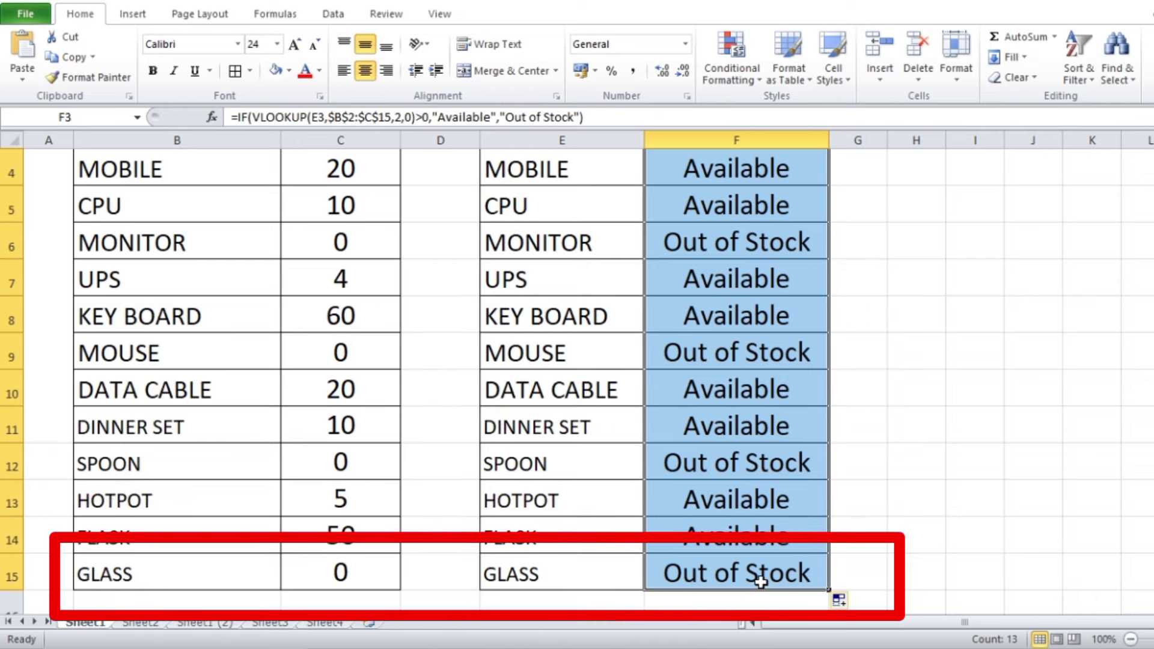
{"action": "scroll", "coordinate": [451, 467], "scroll_direction": "down", "scroll_amount": 1}
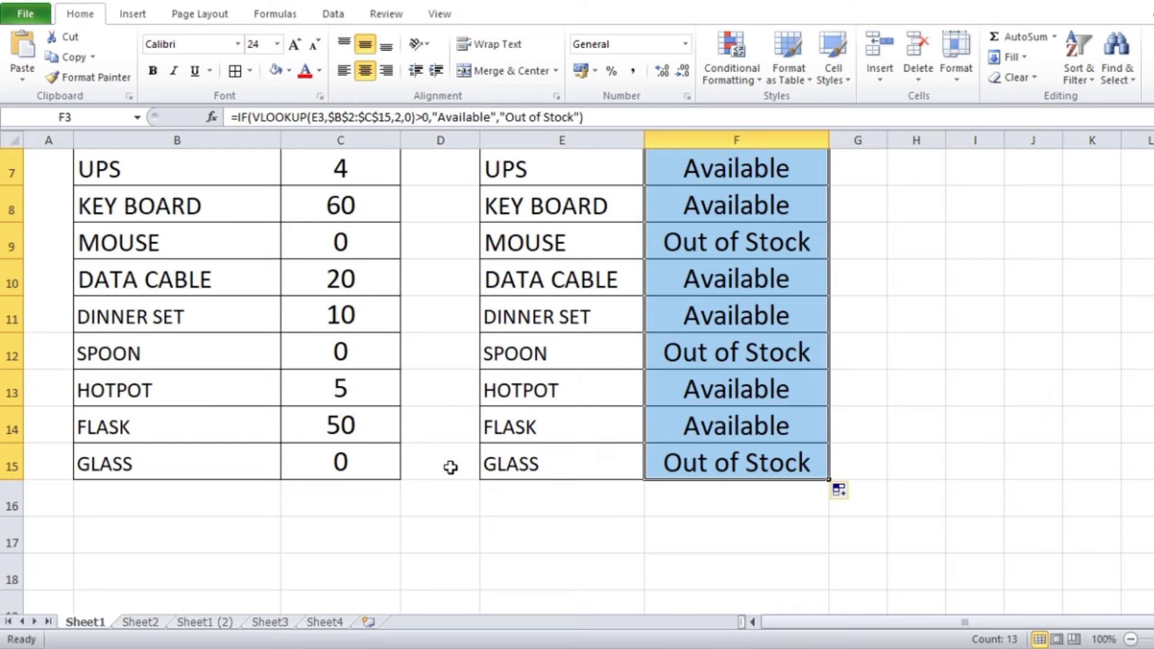
{"action": "left_click", "coordinate": [344, 464]}
{"action": "type", "text": "1"}
{"action": "key", "text": "Return"}
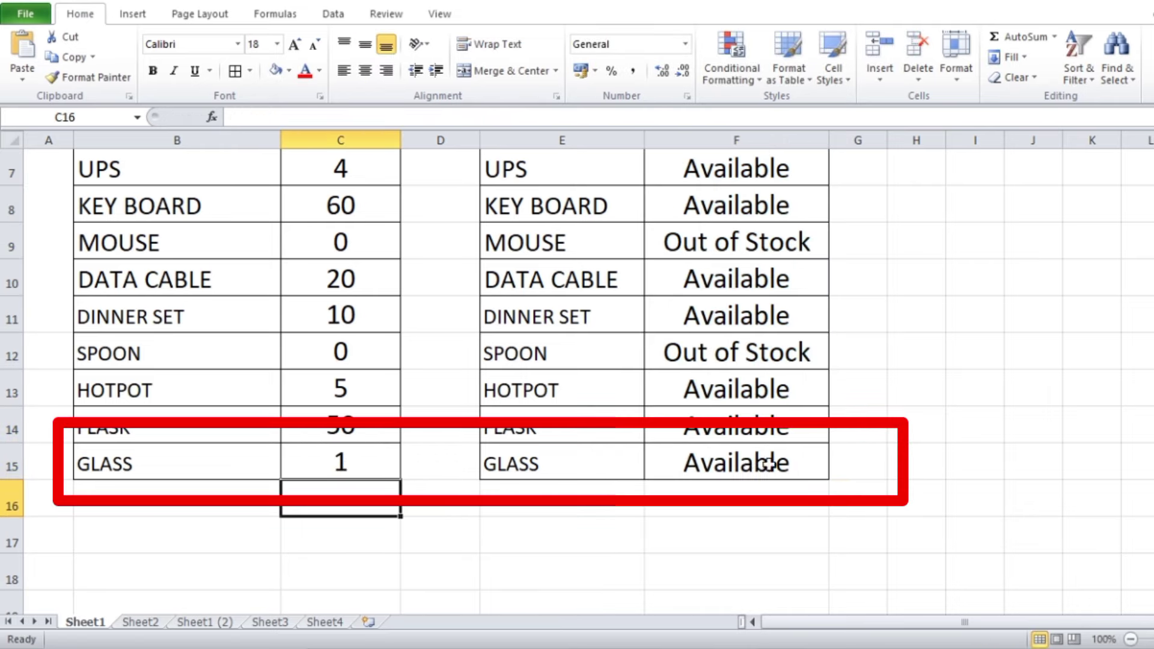
Select the status cells F3:F15
{"action": "scroll", "coordinate": [937, 429], "scroll_direction": "up", "scroll_amount": 2}
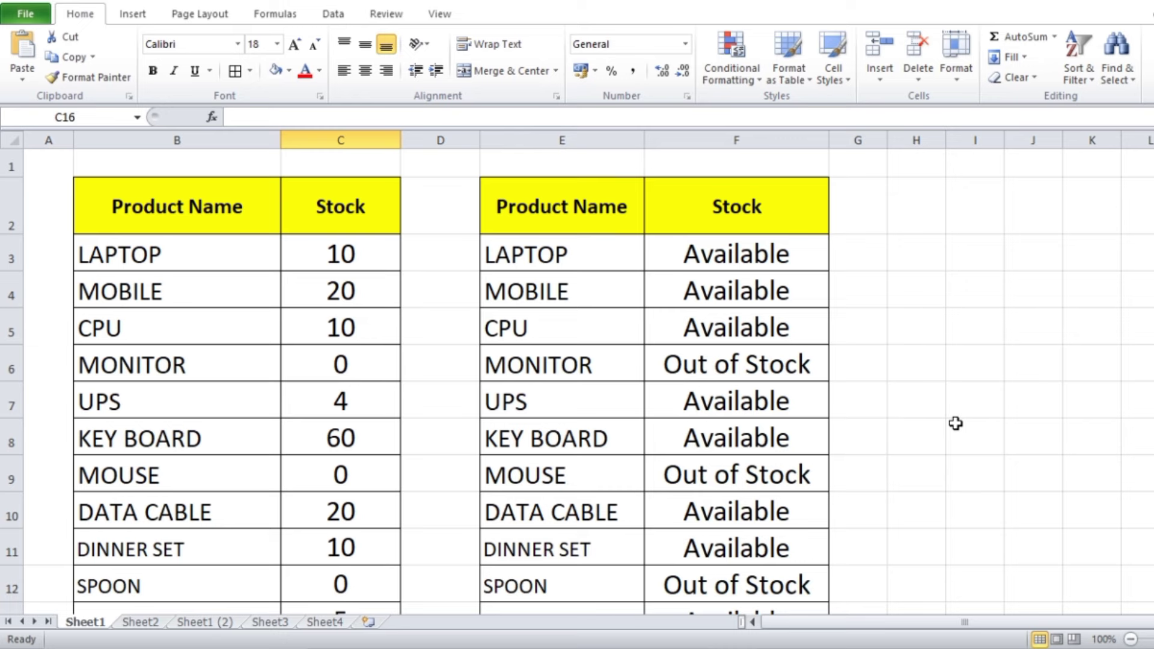
{"action": "scroll", "coordinate": [877, 367], "scroll_direction": "down", "scroll_amount": 1}
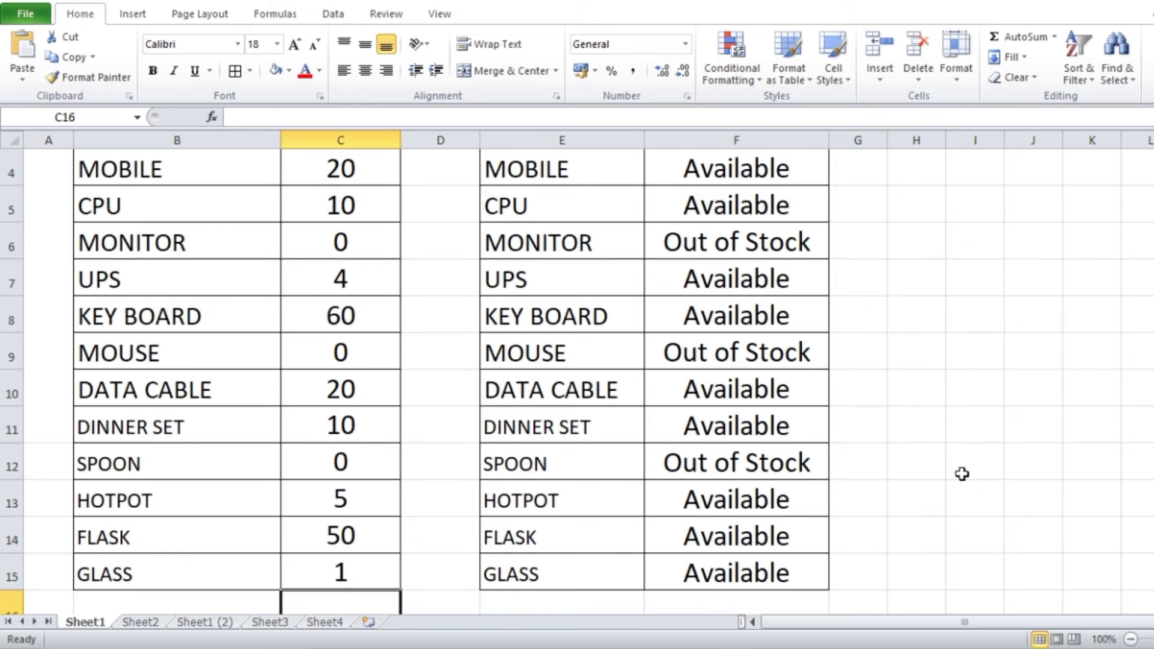
{"action": "scroll", "coordinate": [805, 430], "scroll_direction": "up", "scroll_amount": 1}
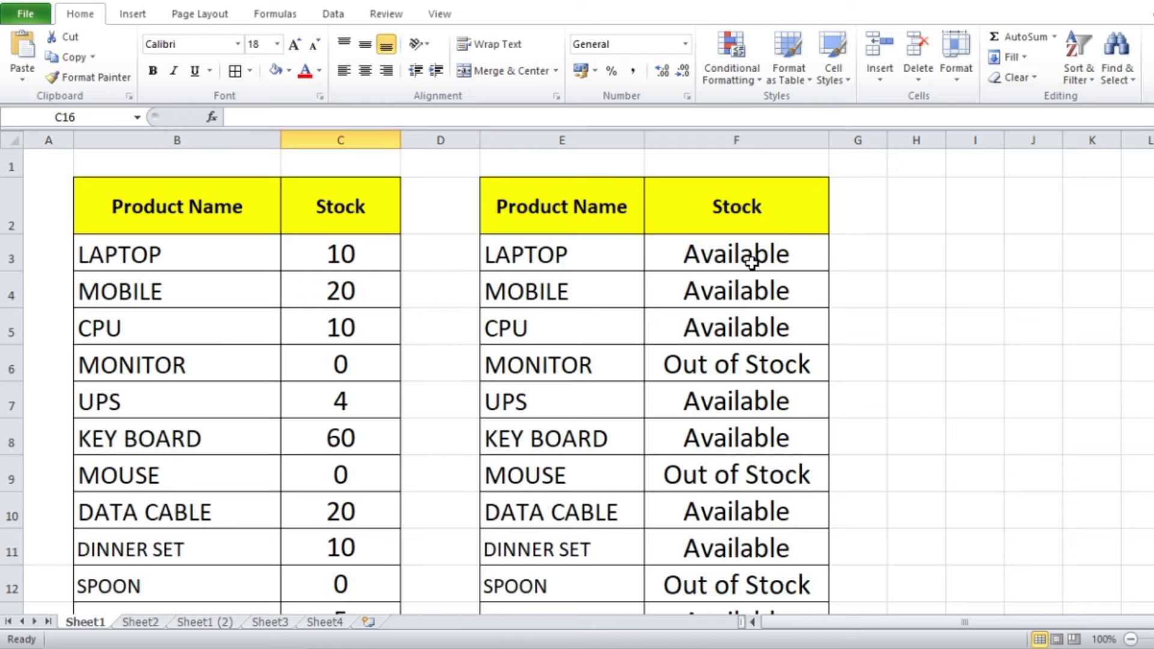
{"action": "mouse_move", "coordinate": [752, 263]}
{"action": "left_mouse_down"}
{"action": "mouse_move", "coordinate": [755, 575]}
{"action": "mouse_move", "coordinate": [747, 535]}
{"action": "left_mouse_up"}
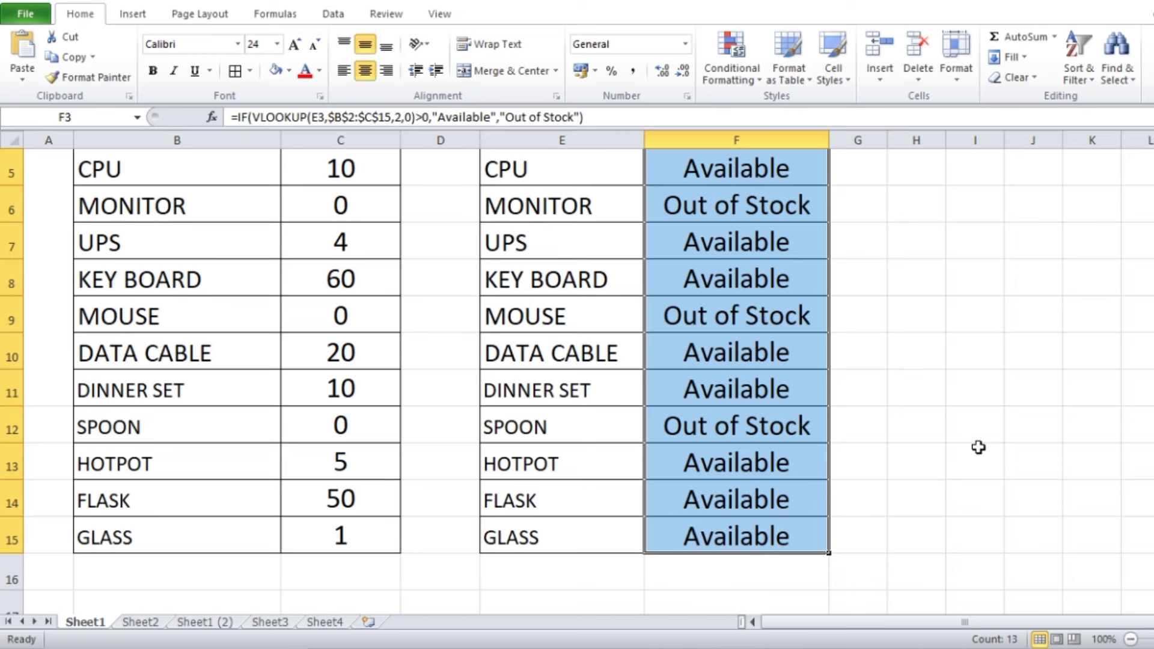
{"action": "scroll", "coordinate": [914, 379], "scroll_direction": "up", "scroll_amount": 2}
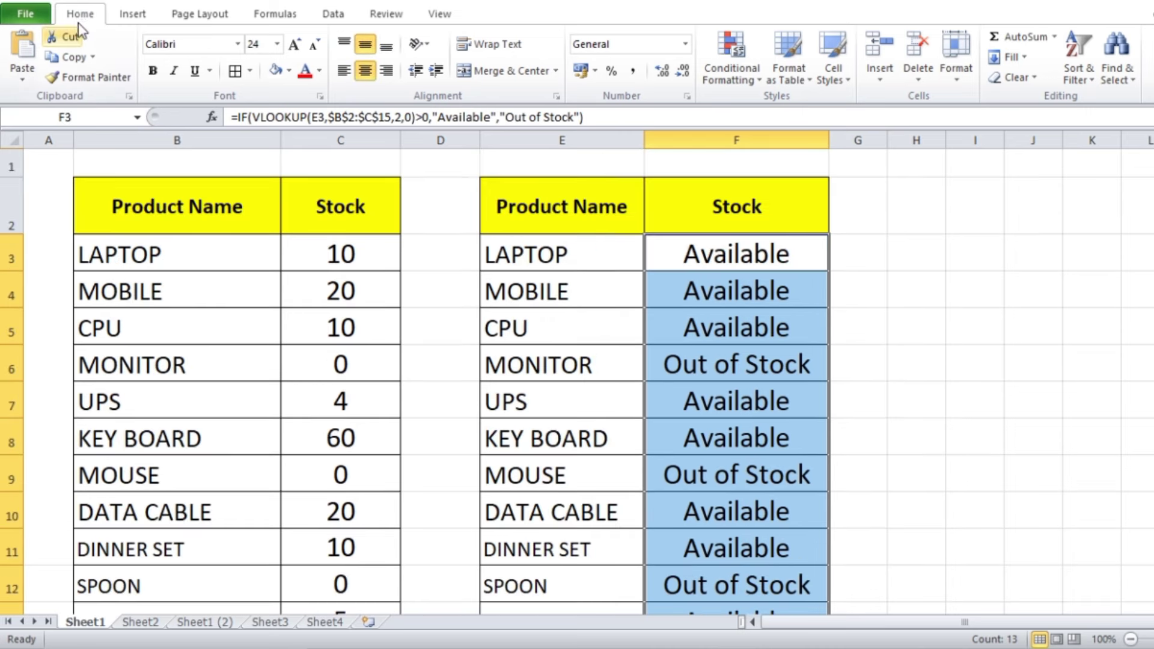
Start a new 'Format only cells that contain' rule based on Specific Text
{"action": "left_click", "coordinate": [755, 74]}
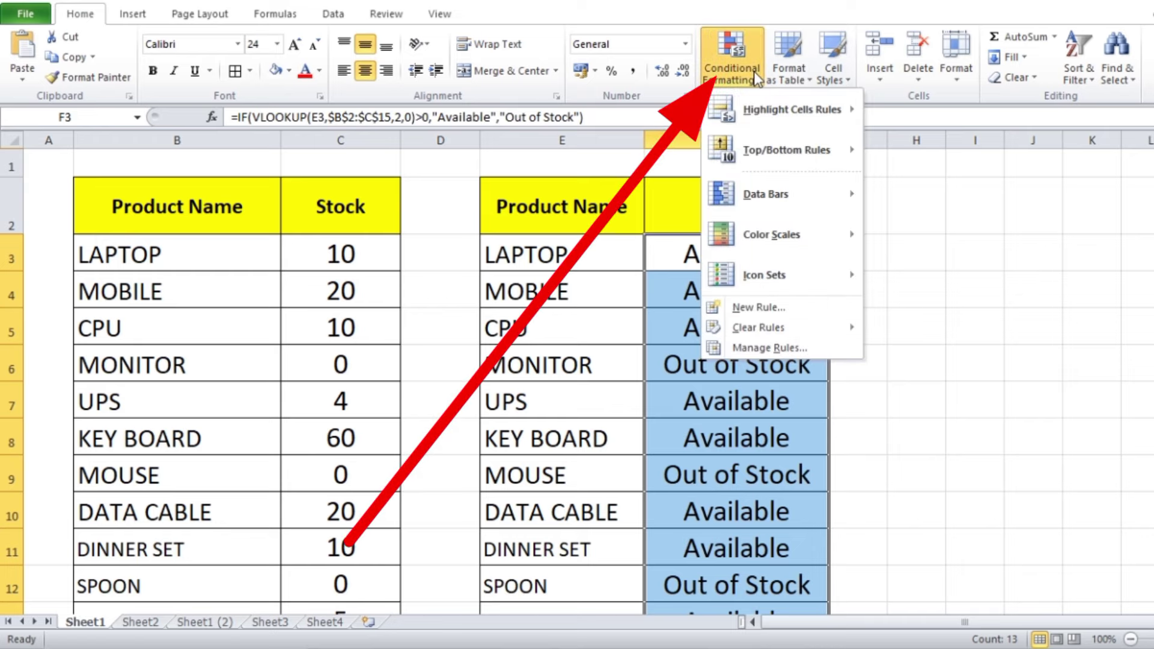
{"action": "left_click", "coordinate": [760, 308]}
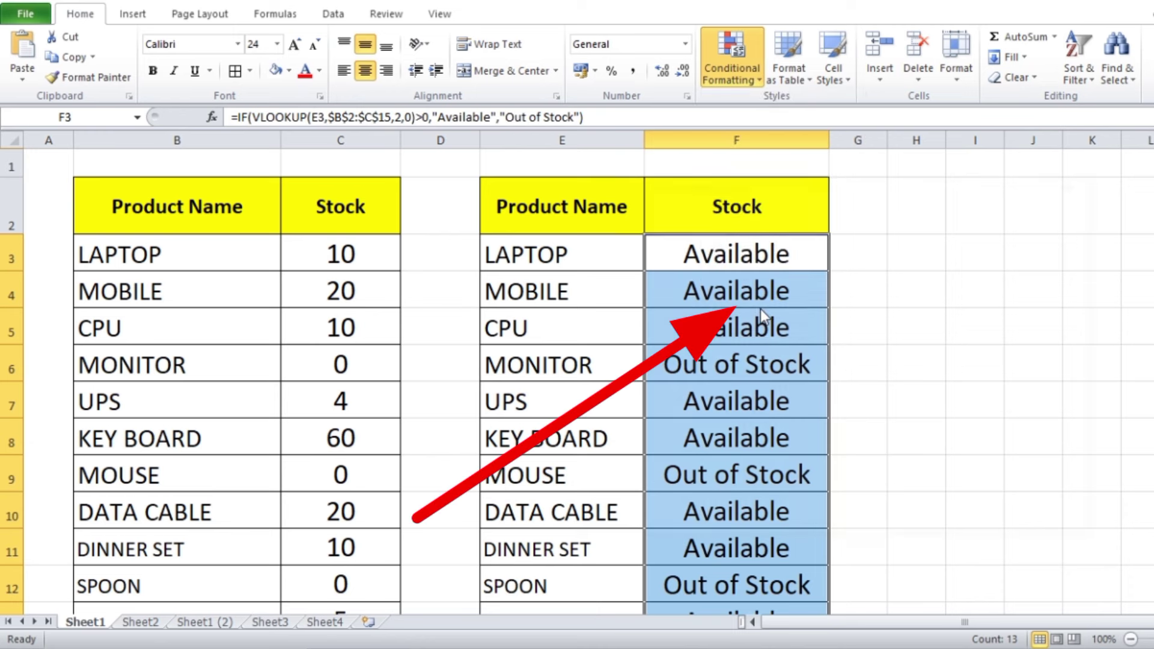
{"action": "left_click_drag", "start_coordinate": [913, 188], "coordinate": [1040, 173]}
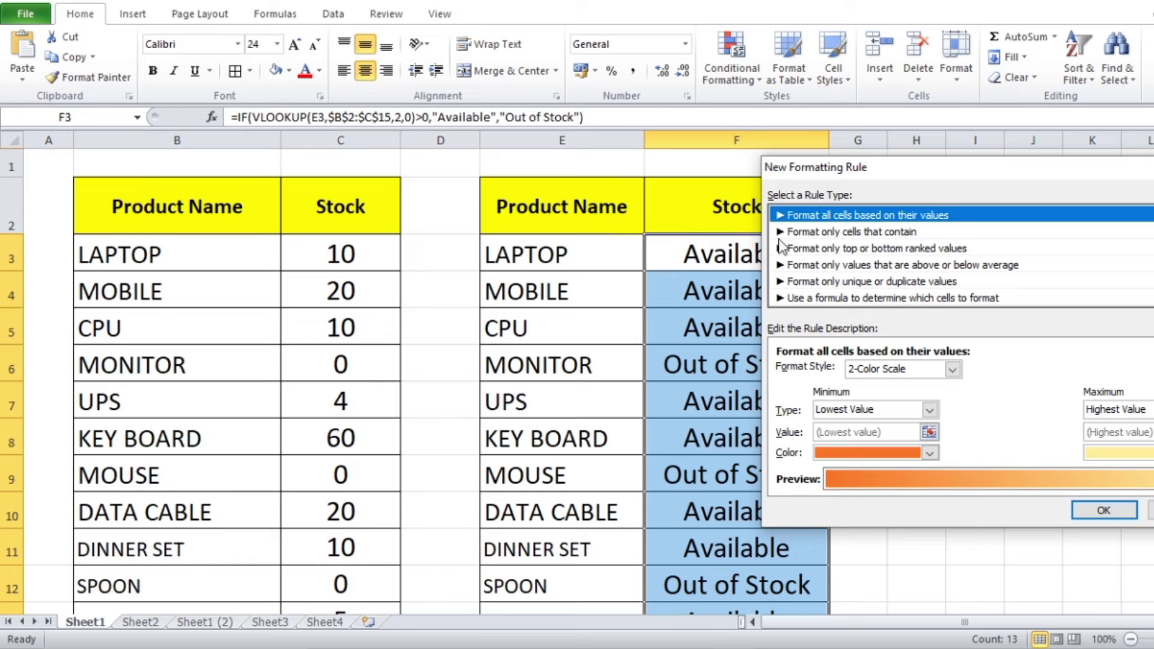
{"action": "left_click", "coordinate": [863, 233]}
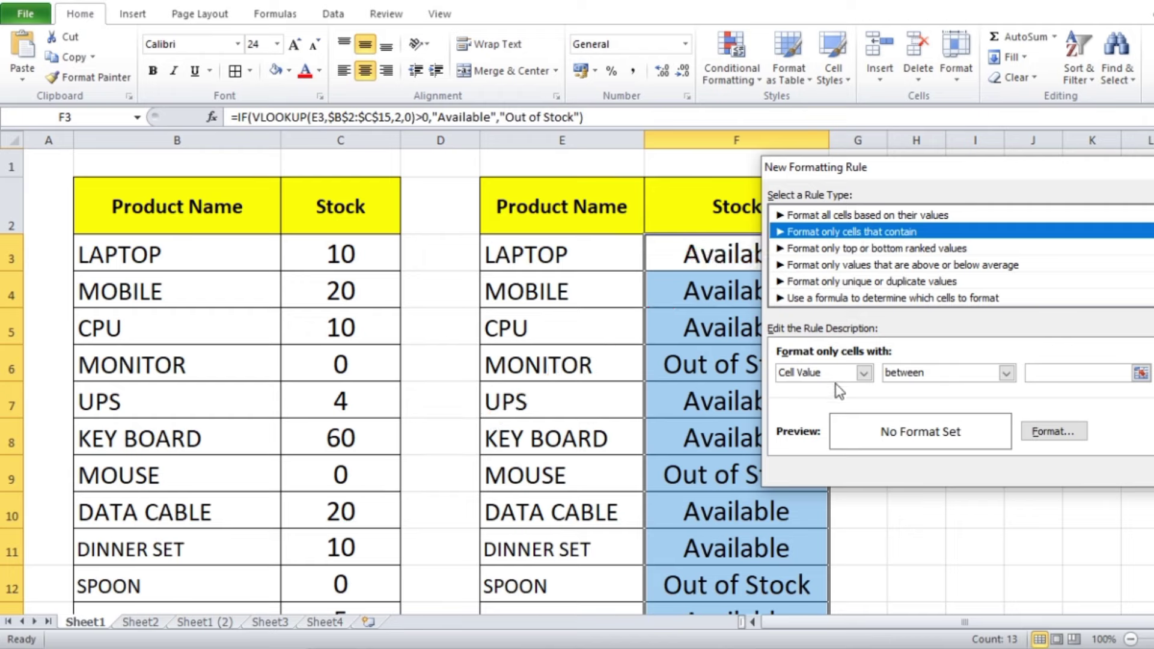
{"action": "left_click", "coordinate": [863, 373]}
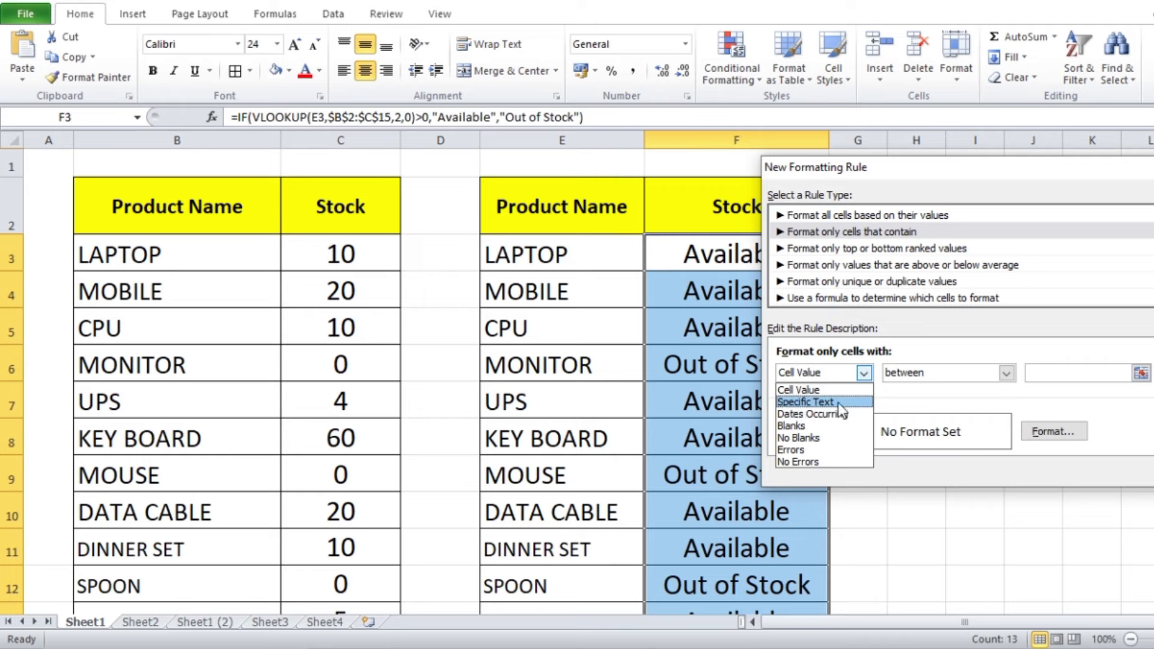
{"action": "left_click", "coordinate": [807, 402]}
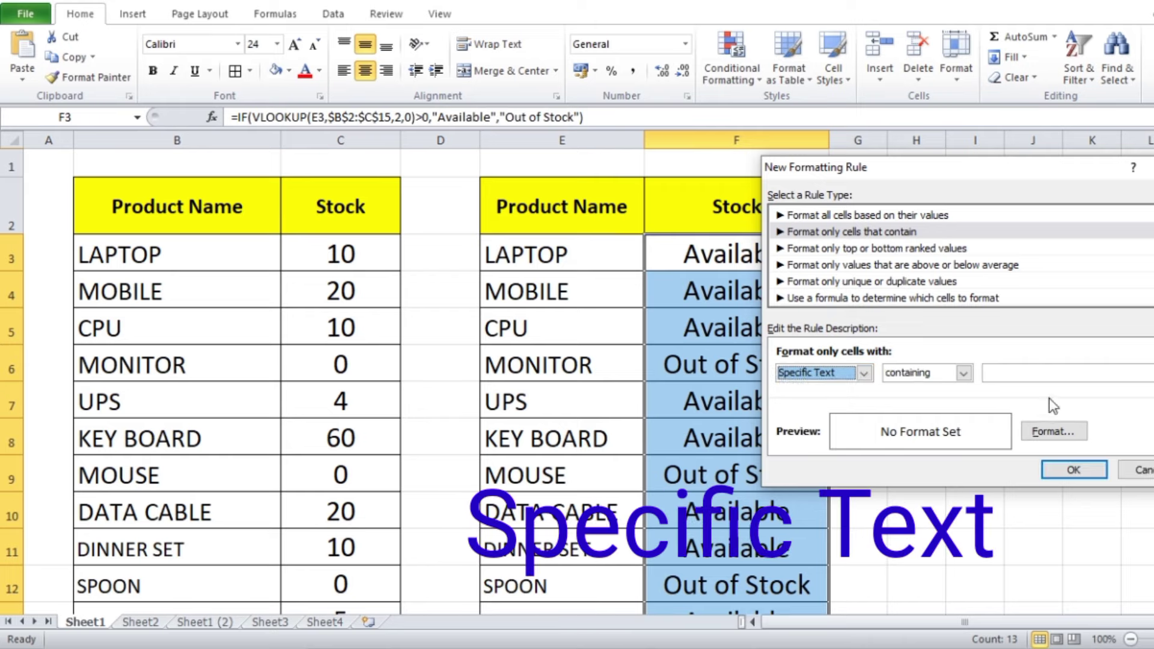
Match the text 'Out of Stock' and give matching cells a green fill
{"action": "left_click", "coordinate": [1010, 375]}
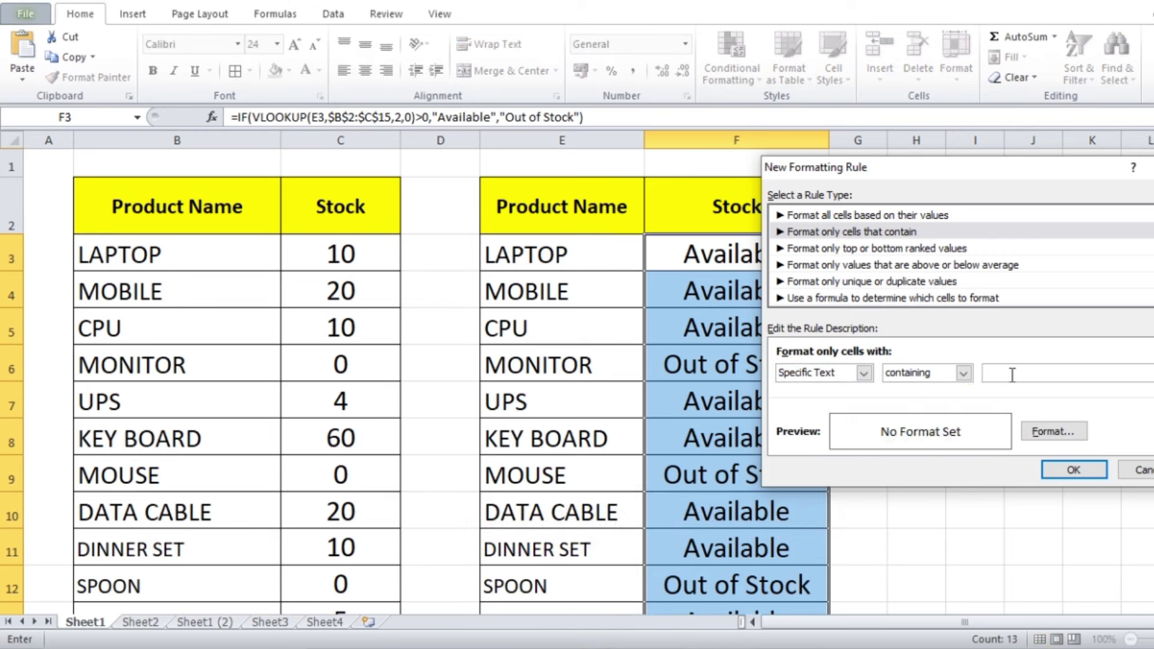
{"action": "type", "text": "ou"}
{"action": "left_click", "coordinate": [1049, 430]}
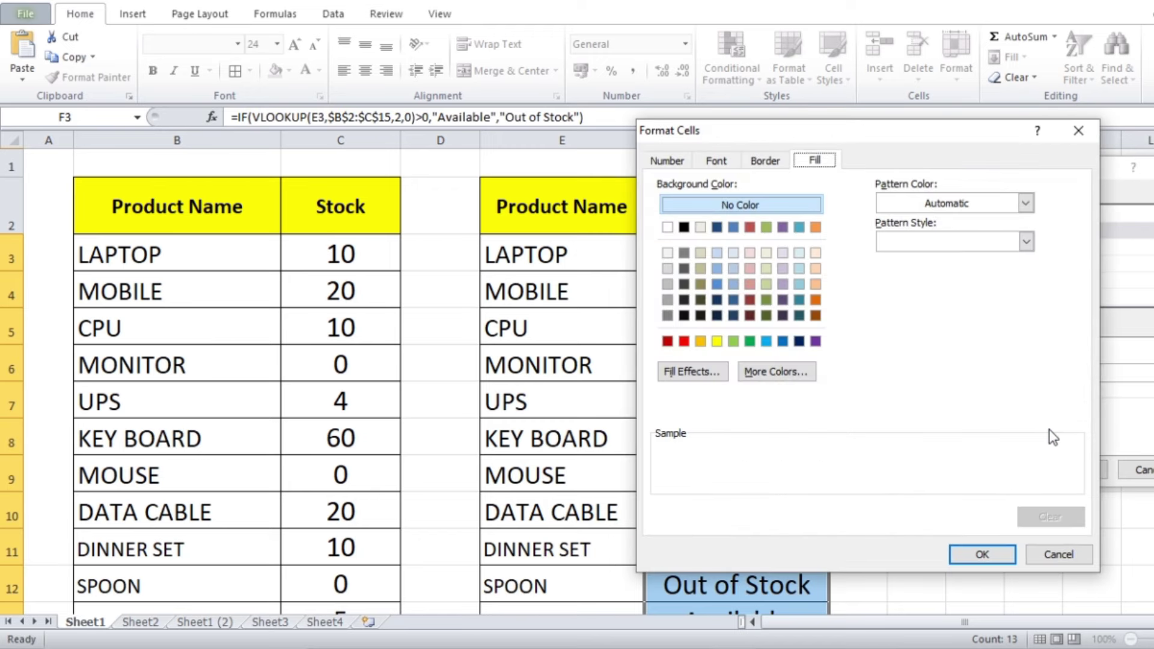
{"action": "left_click", "coordinate": [749, 341]}
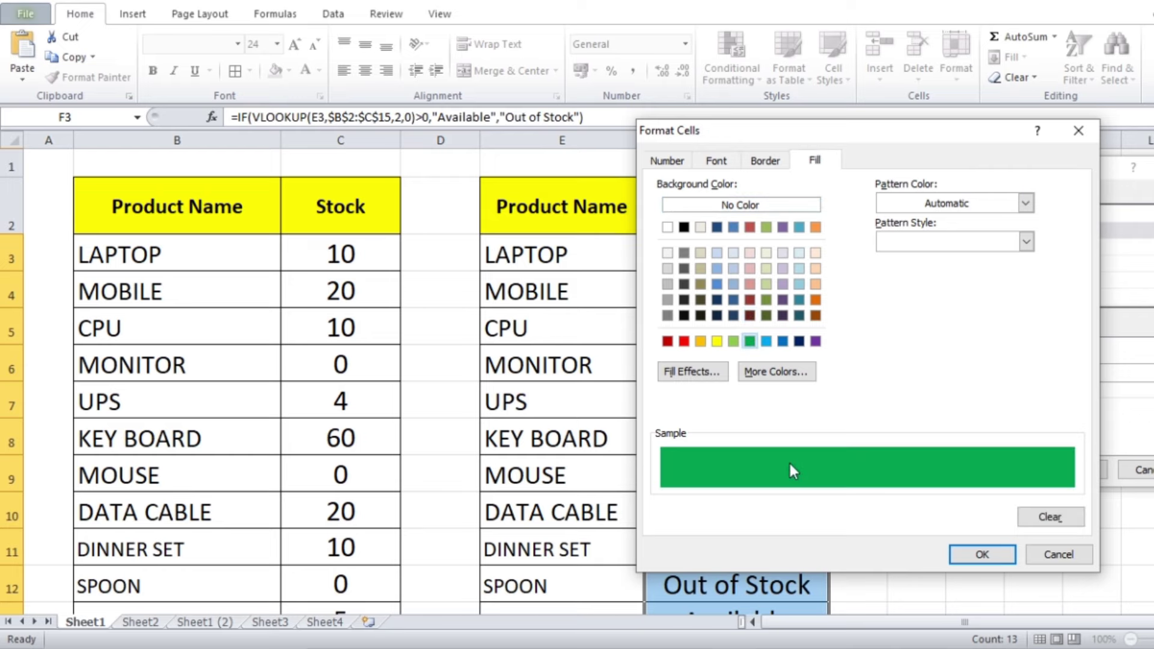
{"action": "left_click", "coordinate": [983, 553]}
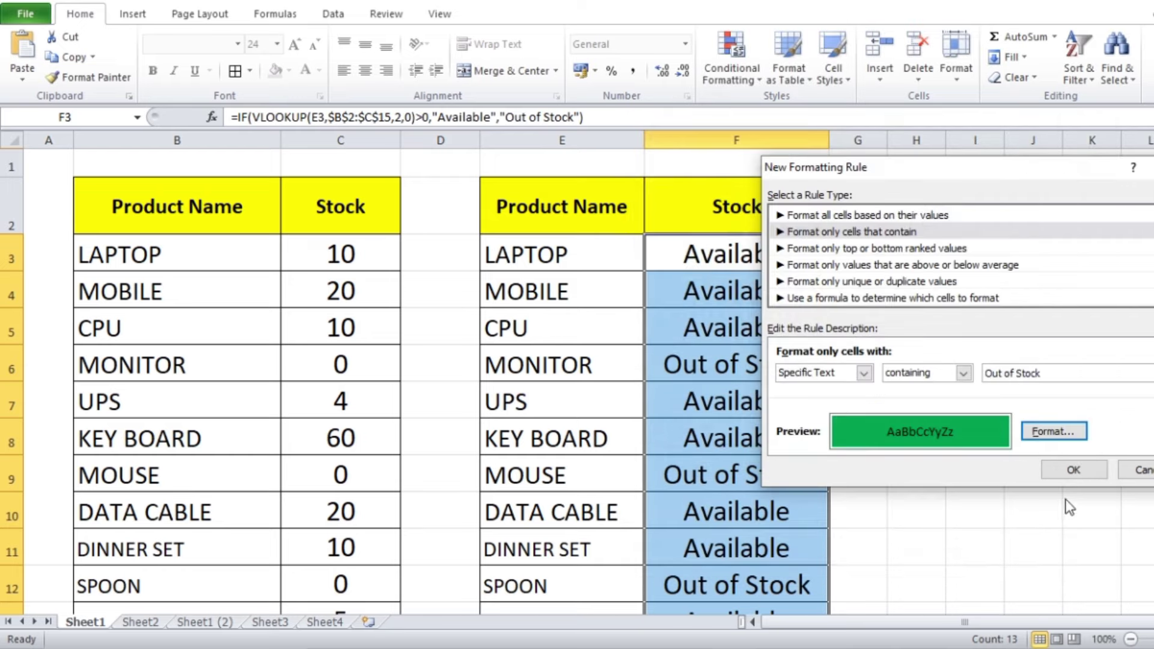
{"action": "left_click", "coordinate": [1074, 469]}
{"action": "scroll", "coordinate": [684, 390], "scroll_direction": "down", "scroll_amount": 1}
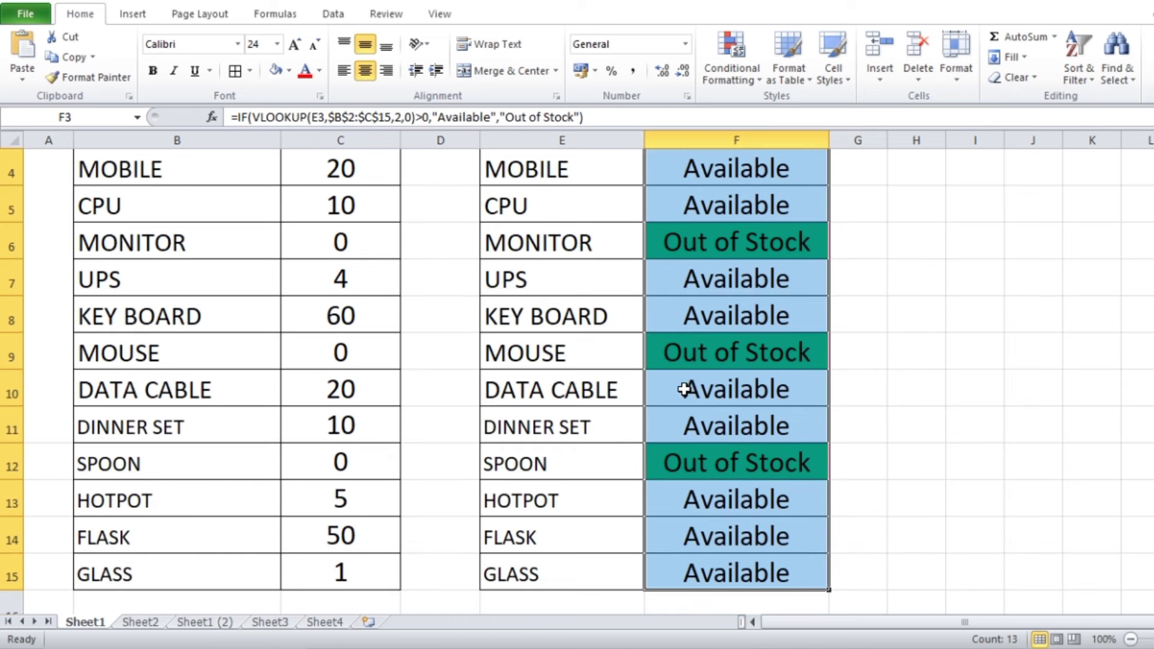
Set CPU's stock in C5 to 0
{"action": "left_click", "coordinate": [742, 337]}
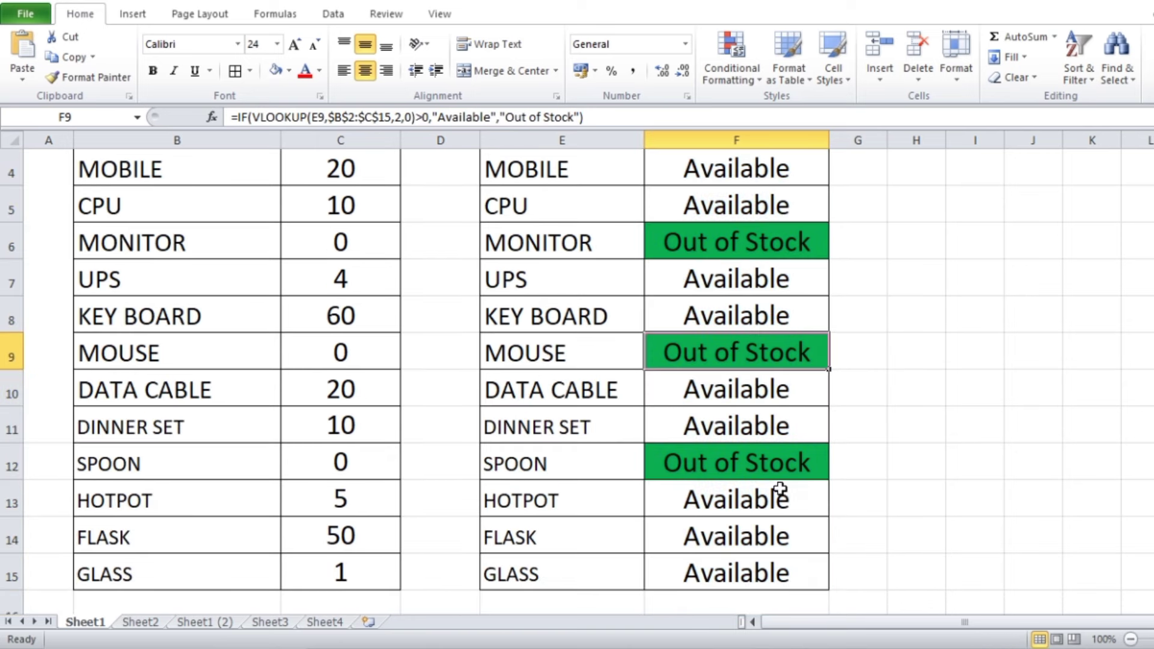
{"action": "scroll", "coordinate": [775, 457], "scroll_direction": "down", "scroll_amount": 1}
{"action": "scroll", "coordinate": [769, 408], "scroll_direction": "up", "scroll_amount": 2}
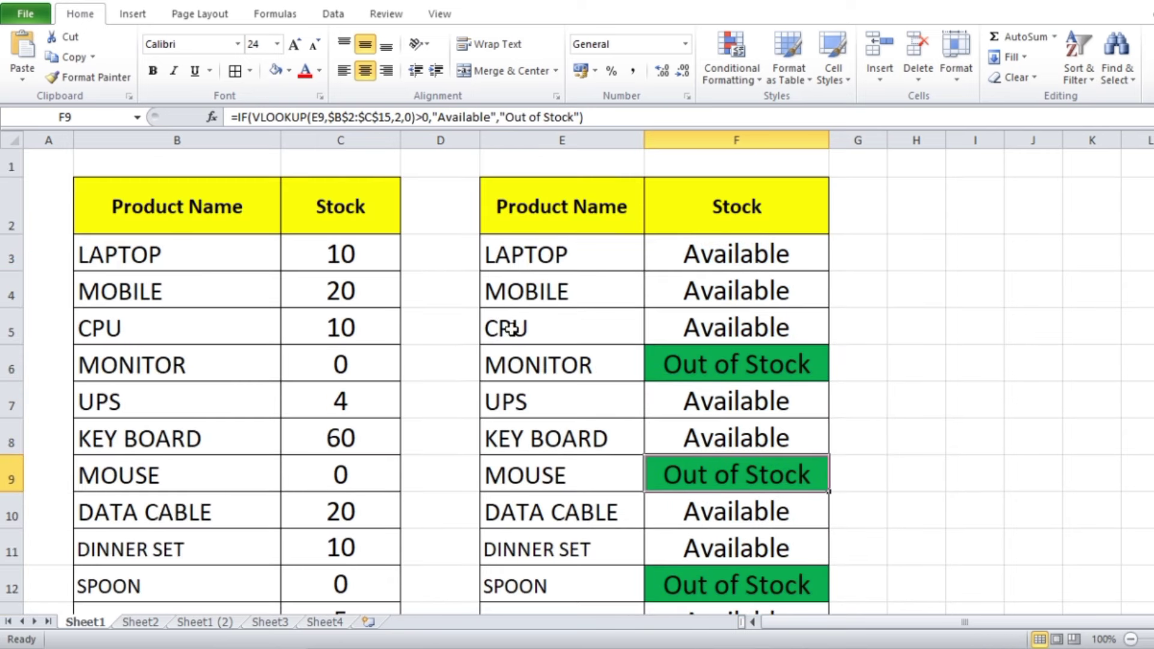
{"action": "left_click", "coordinate": [352, 329]}
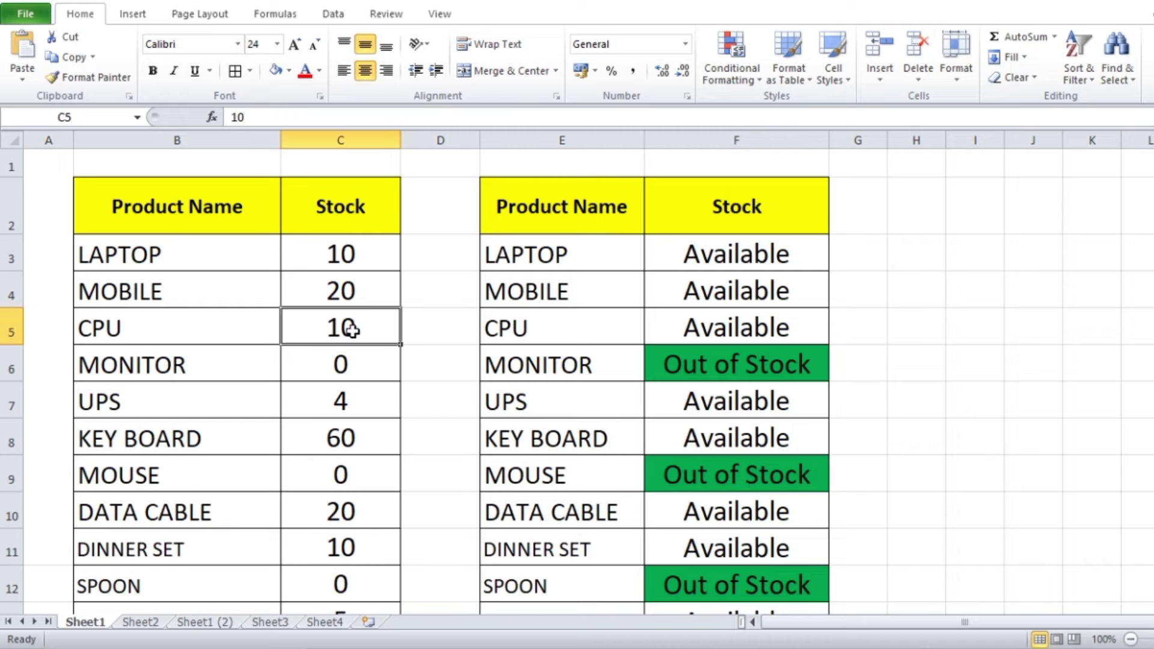
{"action": "type", "text": "0"}
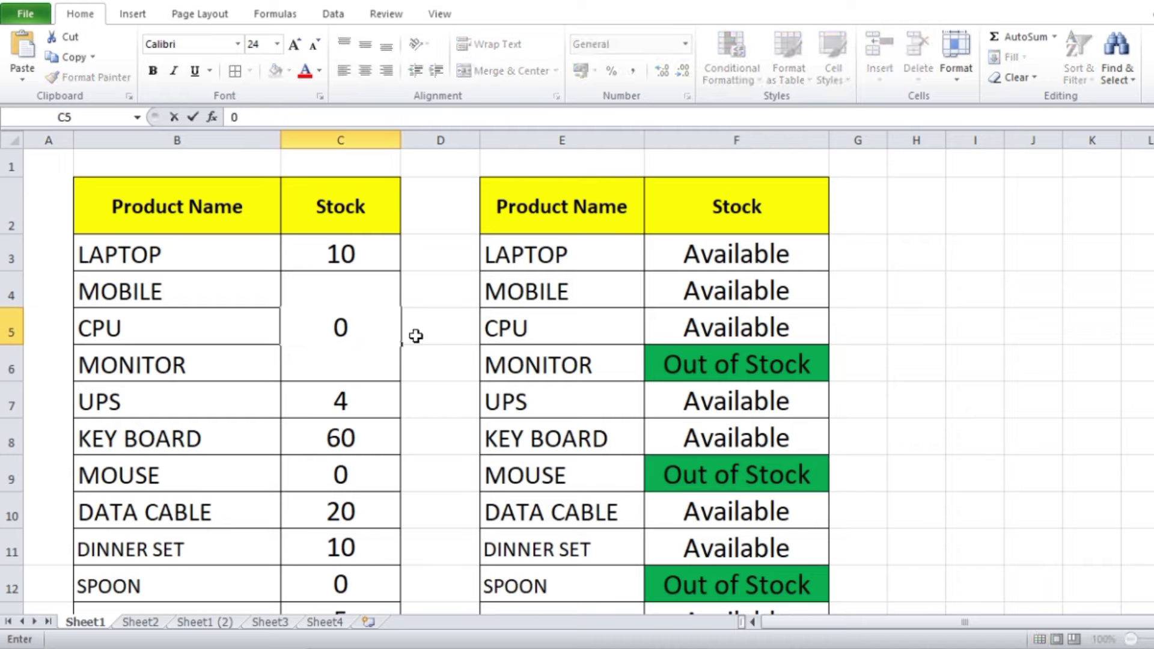
{"action": "key", "text": "Return"}
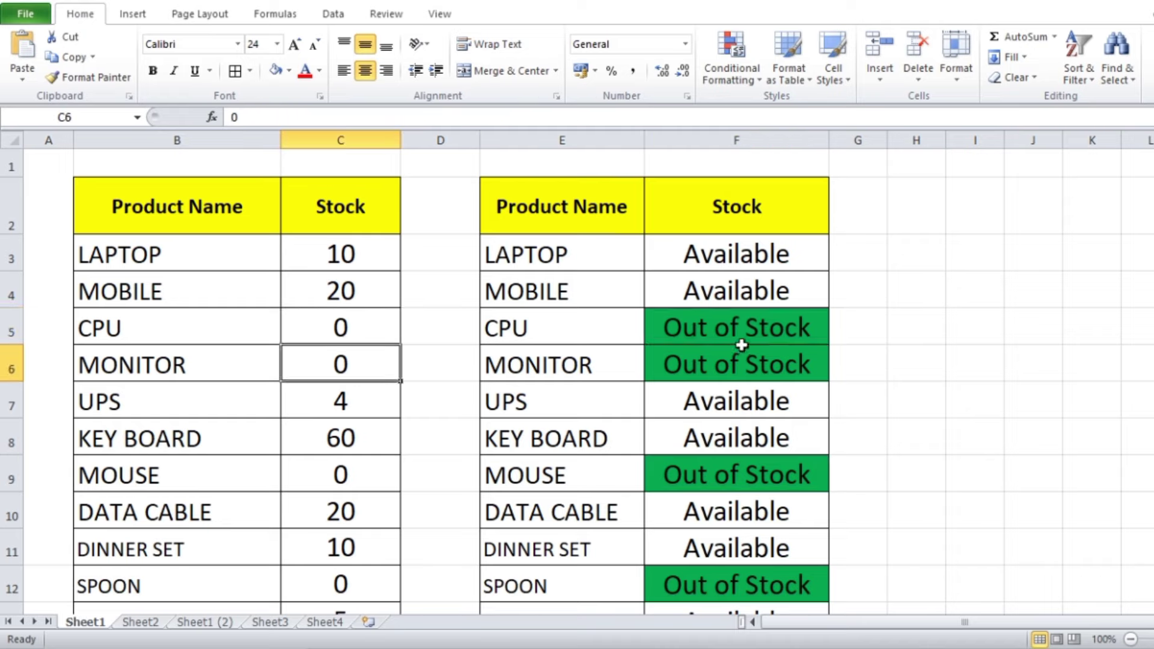
Set LAPTOP's stock in C3 to 0 so its status turns green Out of Stock
{"action": "left_click", "coordinate": [344, 247]}
{"action": "type", "text": "0"}
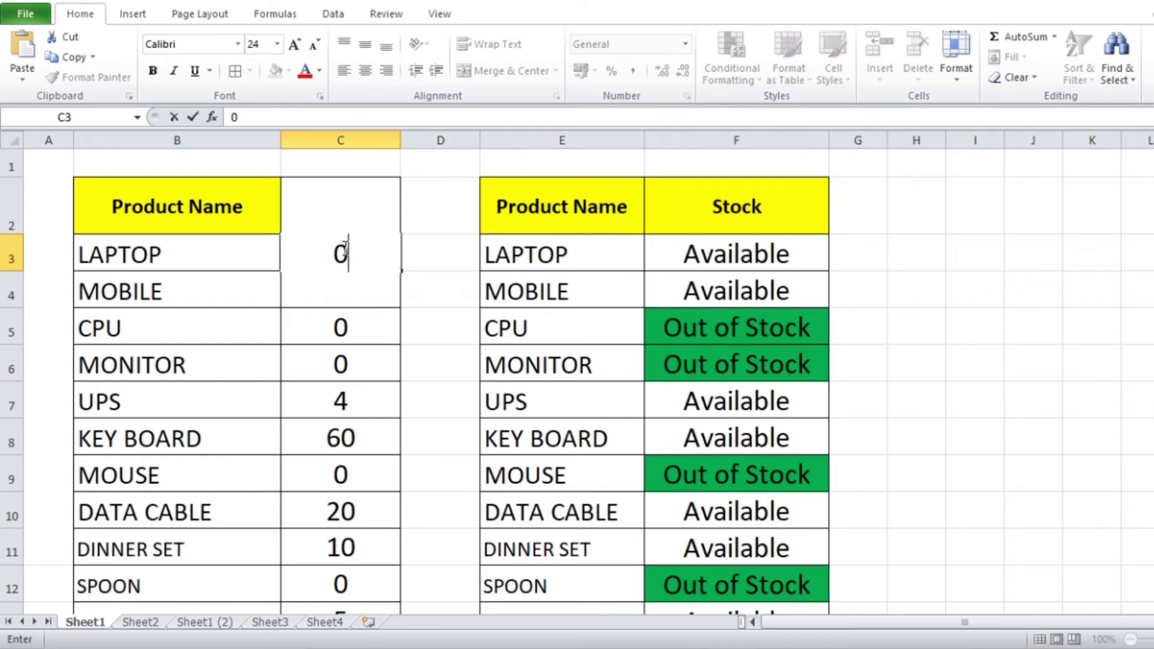
{"action": "left_click", "coordinate": [939, 304]}
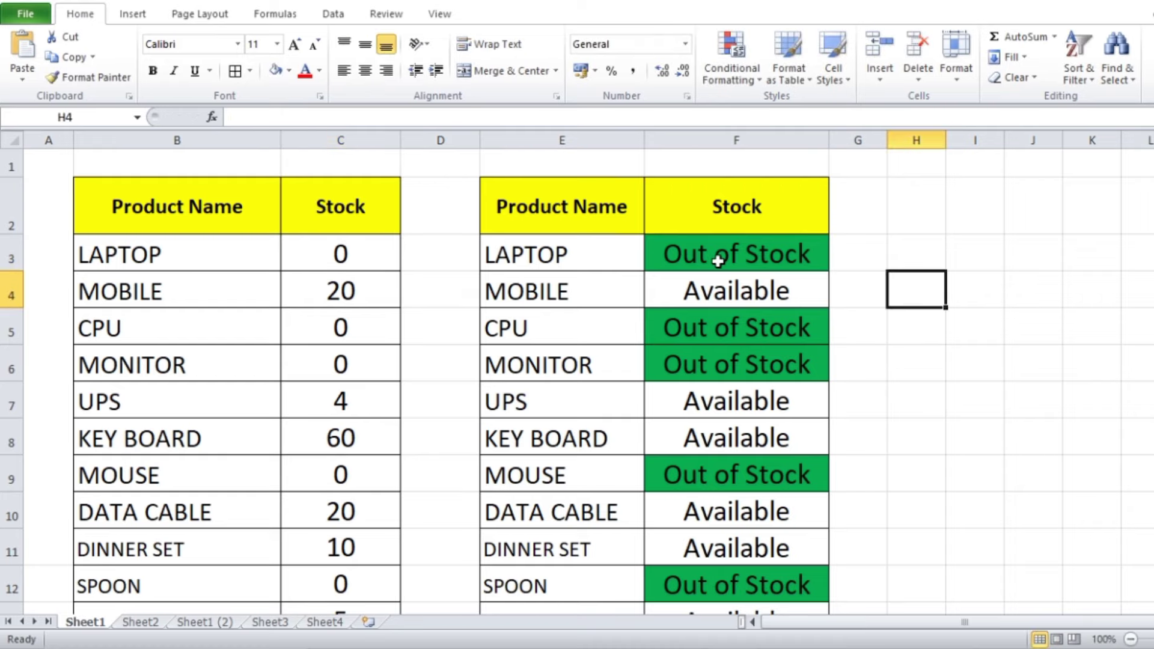
{"action": "scroll", "coordinate": [718, 261], "scroll_direction": "down", "scroll_amount": 3}
{"action": "scroll", "coordinate": [720, 268], "scroll_direction": "up", "scroll_amount": 3}
Review the Sheet1 (2) stock table, then begin a =VLOOKUP formula in Sheet2 cell G3
{"action": "left_click", "coordinate": [143, 625]}
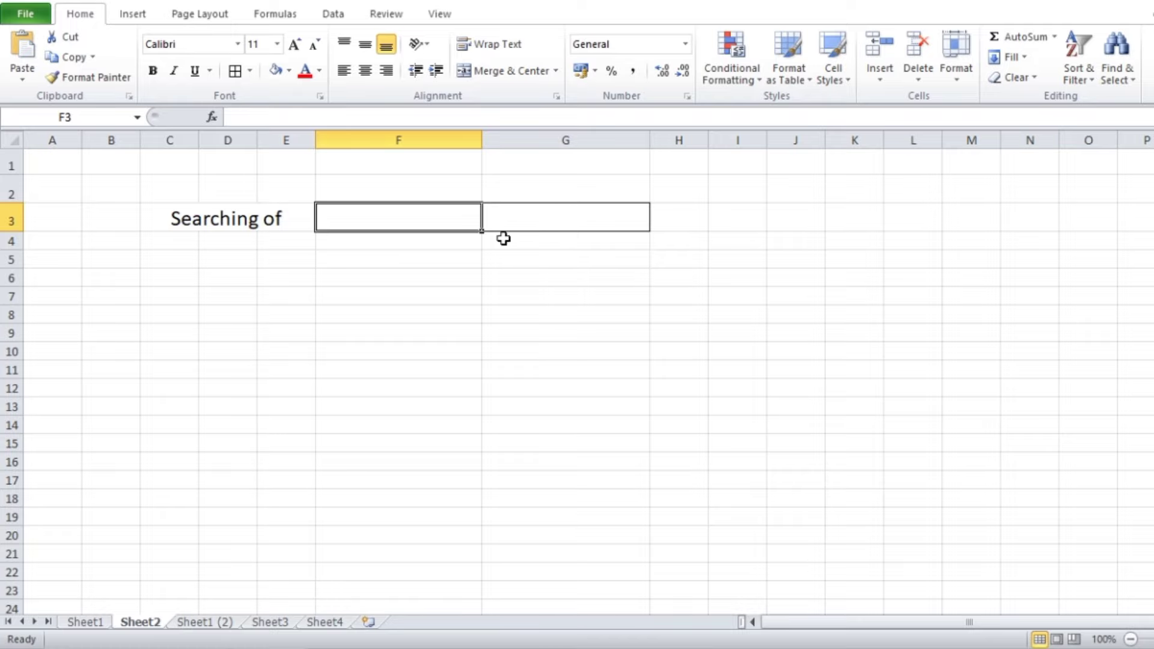
{"action": "left_click", "coordinate": [199, 622]}
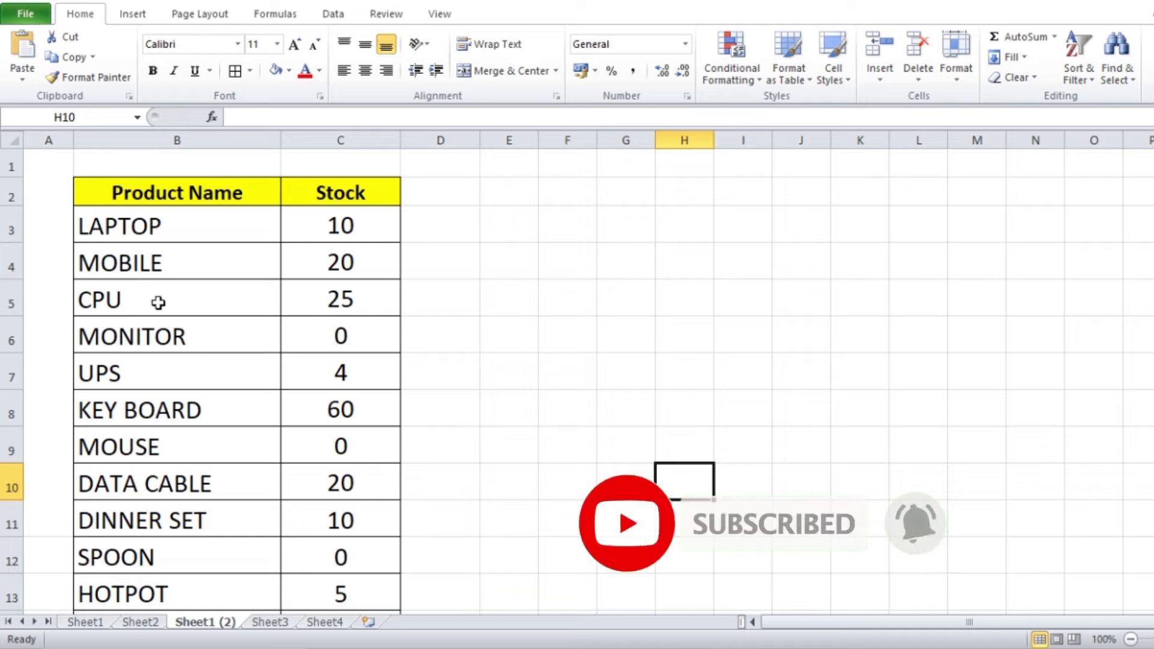
{"action": "scroll", "coordinate": [224, 473], "scroll_direction": "down", "scroll_amount": 3}
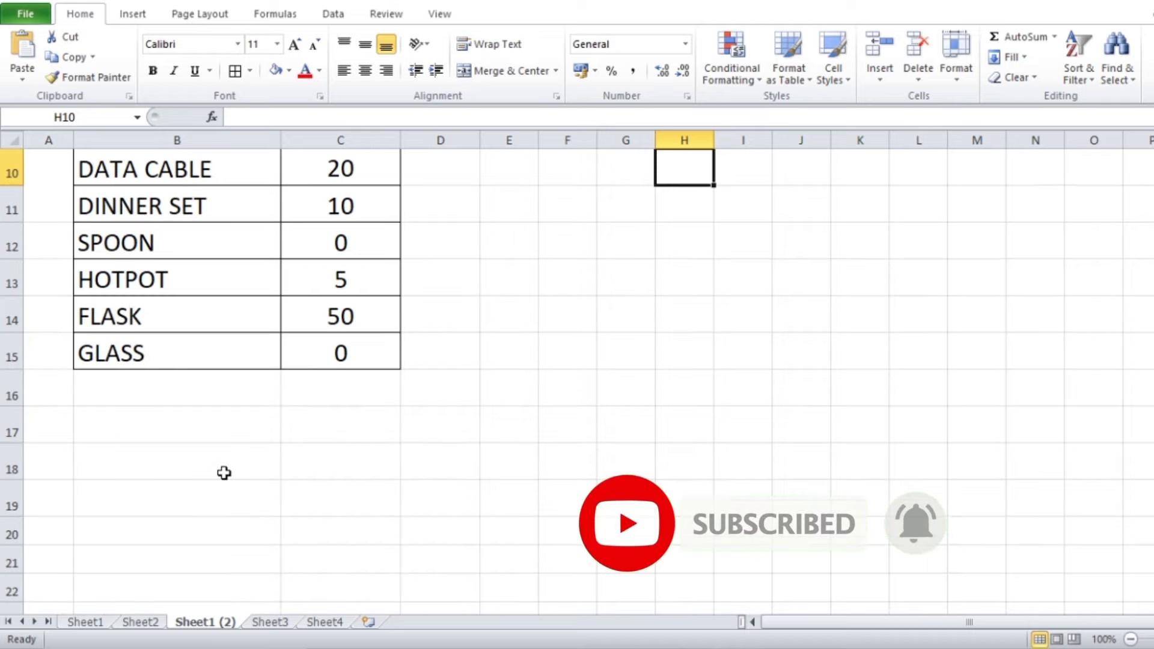
{"action": "left_click", "coordinate": [140, 624]}
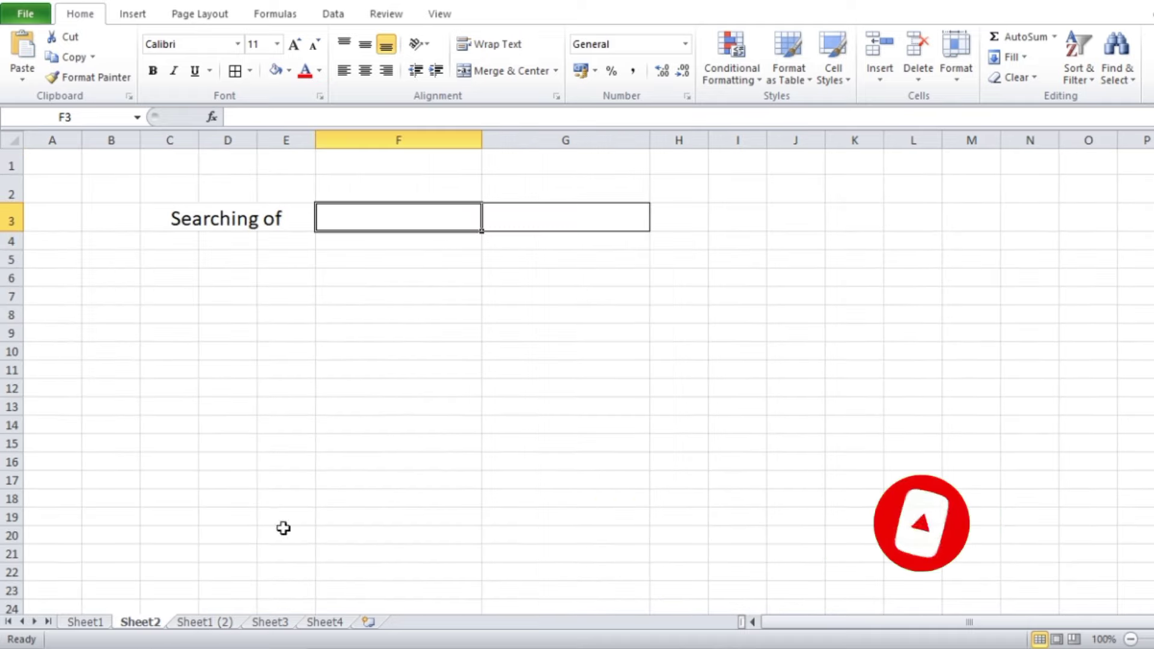
{"action": "left_click", "coordinate": [567, 219]}
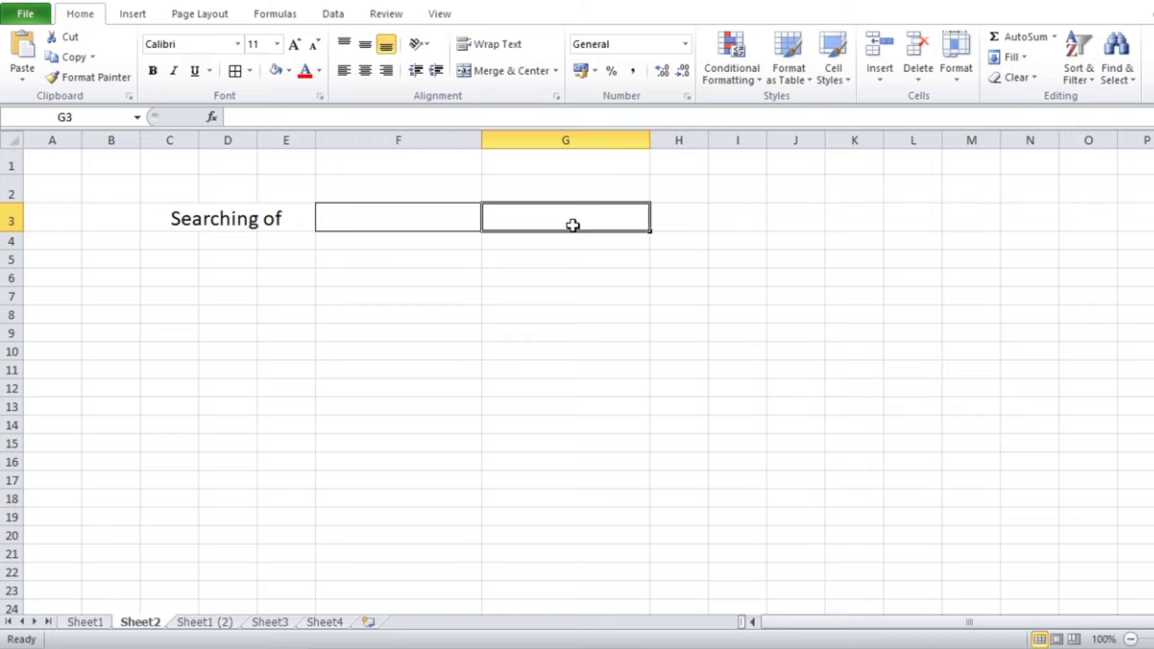
{"action": "type", "text": "="}
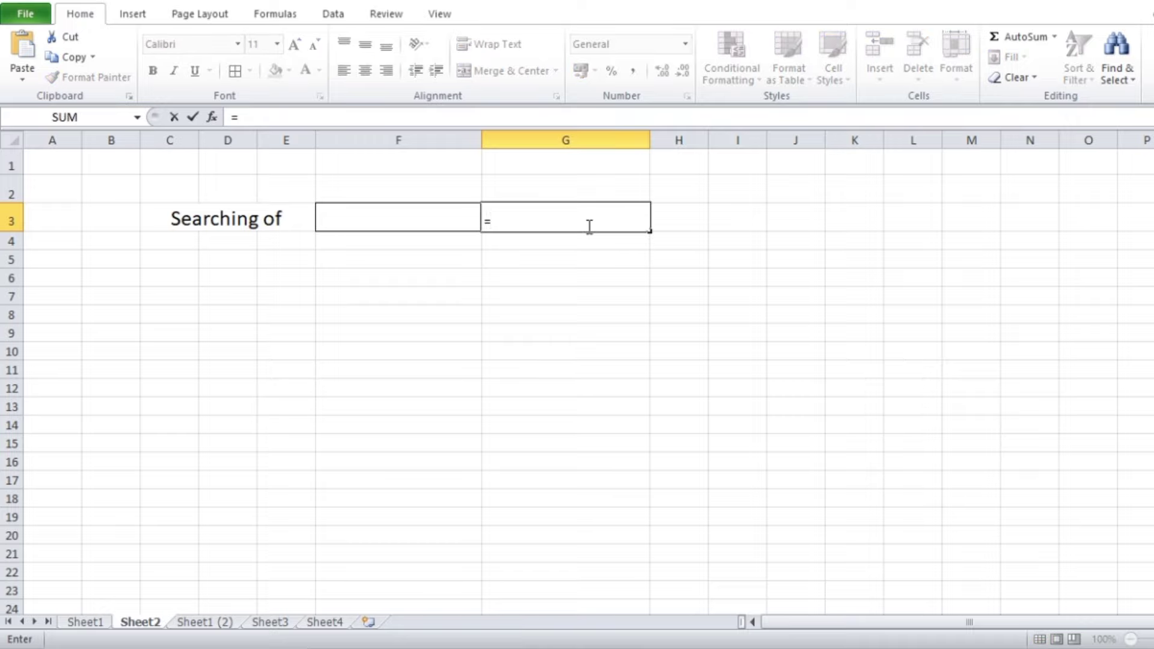
{"action": "type", "text": "vlo"}
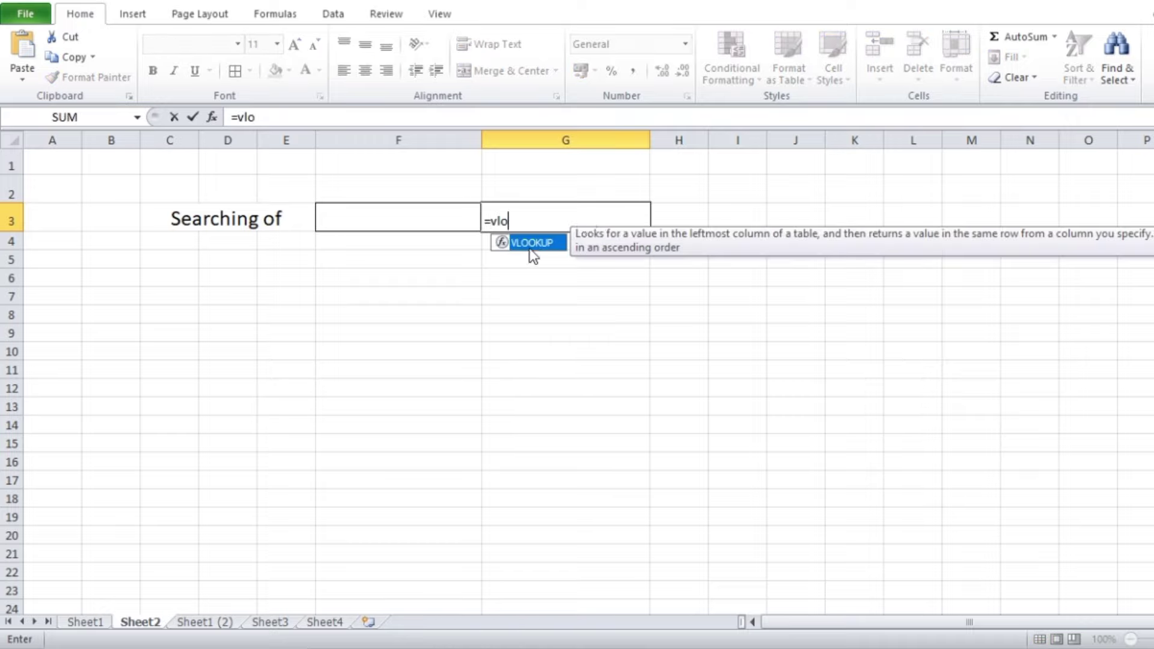
Start G3's VLOOKUP with F3 as lookup value and Sheet1 (2) B2:C15 as the table
{"action": "double_click", "coordinate": [530, 240]}
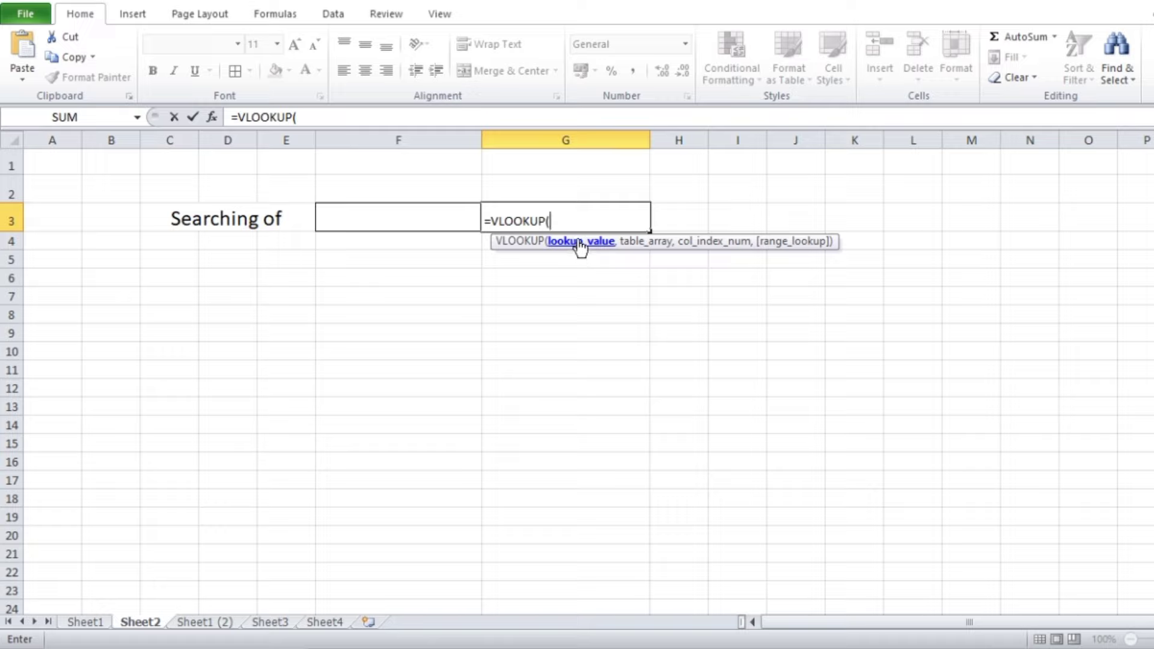
{"action": "left_click", "coordinate": [389, 222]}
{"action": "type", "text": ","}
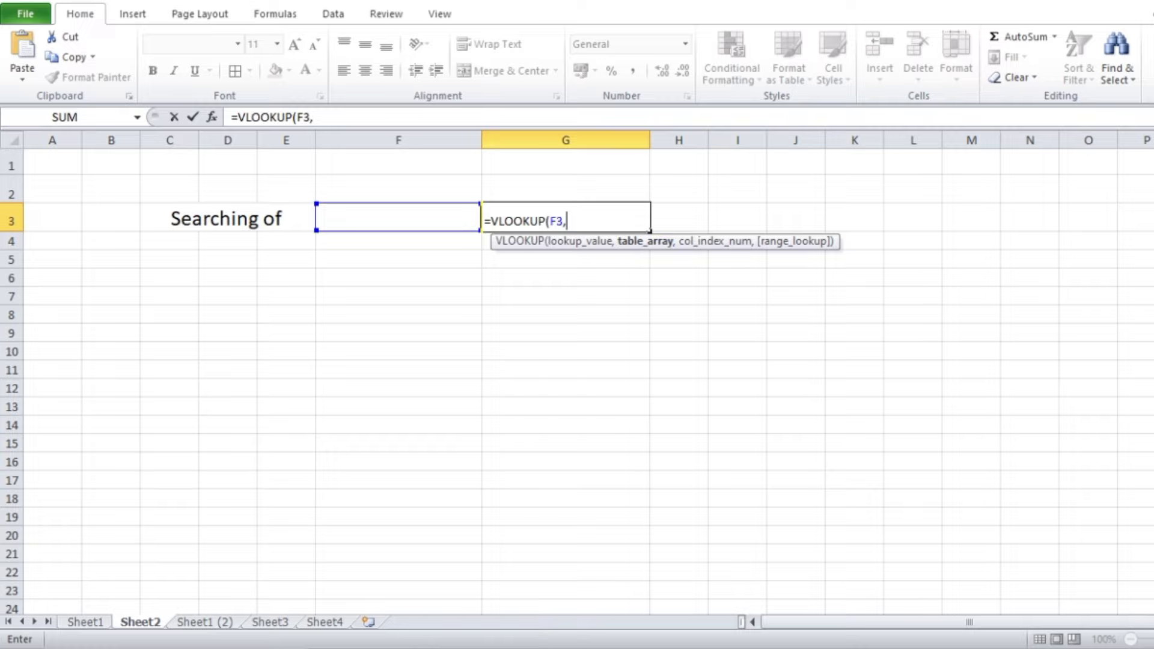
{"action": "left_click", "coordinate": [204, 622]}
{"action": "scroll", "coordinate": [175, 216], "scroll_direction": "up", "scroll_amount": 3}
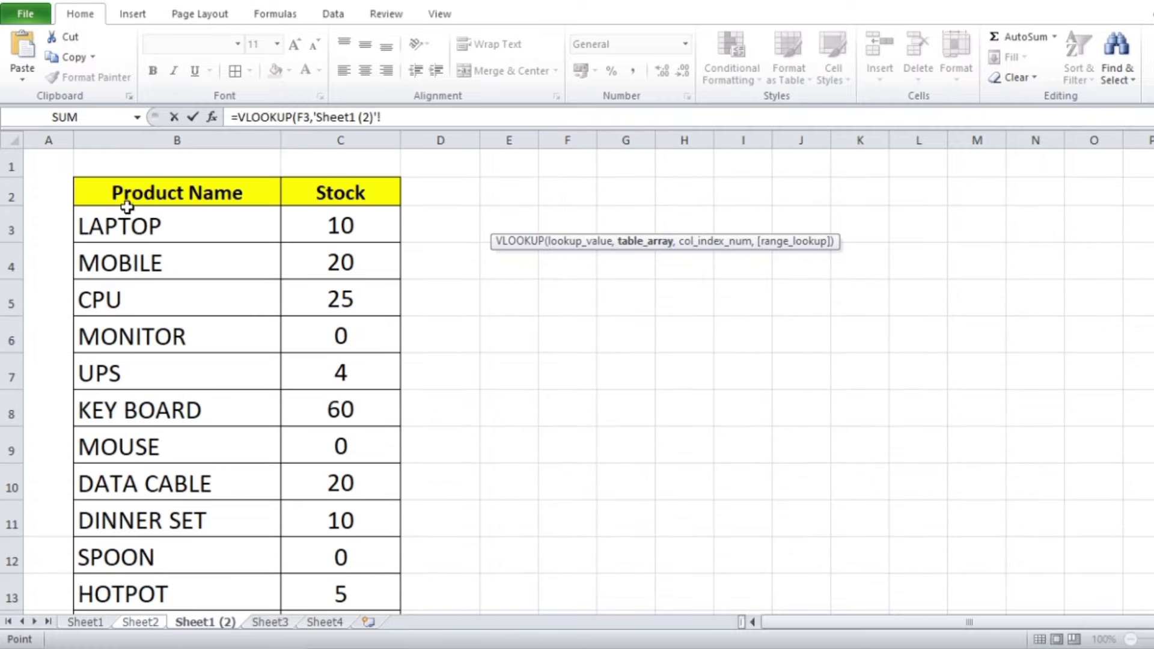
{"action": "mouse_move", "coordinate": [164, 201]}
{"action": "left_mouse_down"}
{"action": "mouse_move", "coordinate": [360, 484]}
{"action": "mouse_move", "coordinate": [368, 537]}
{"action": "left_mouse_up"}
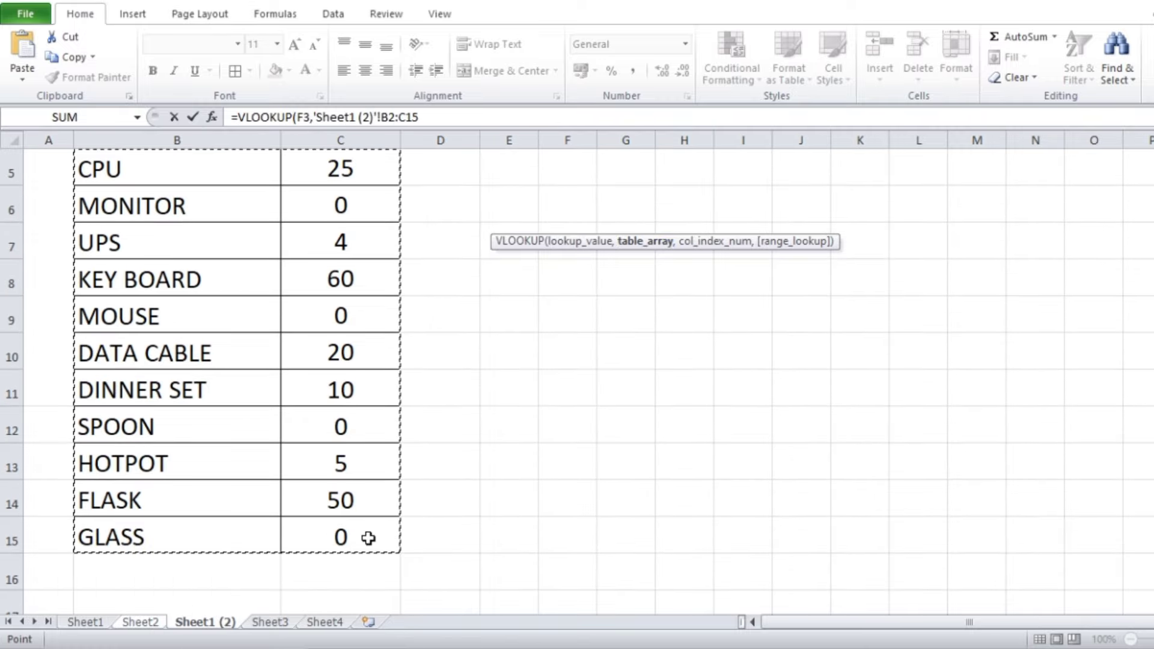
Make the range end $C$15, return column 2 with exact match 0, and commit the formula
{"action": "type", "text": ","}
{"action": "key", "text": "BackSpace"}
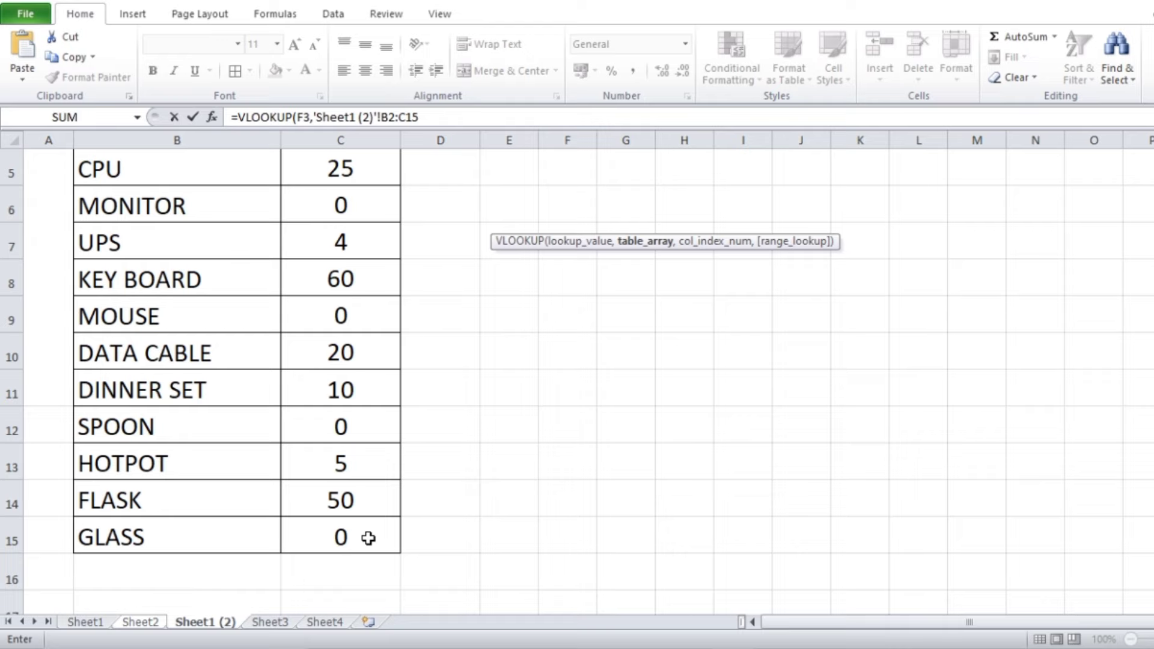
{"action": "key", "text": "F4"}
{"action": "type", "text": "$C$15,2"}
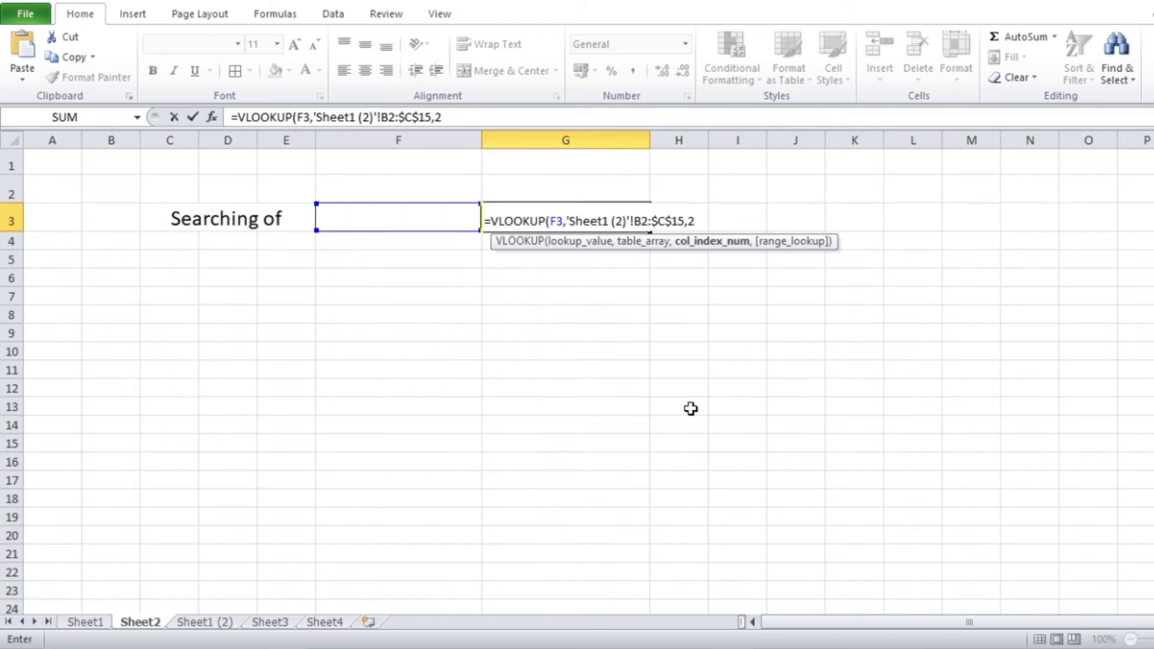
{"action": "type", "text": ","}
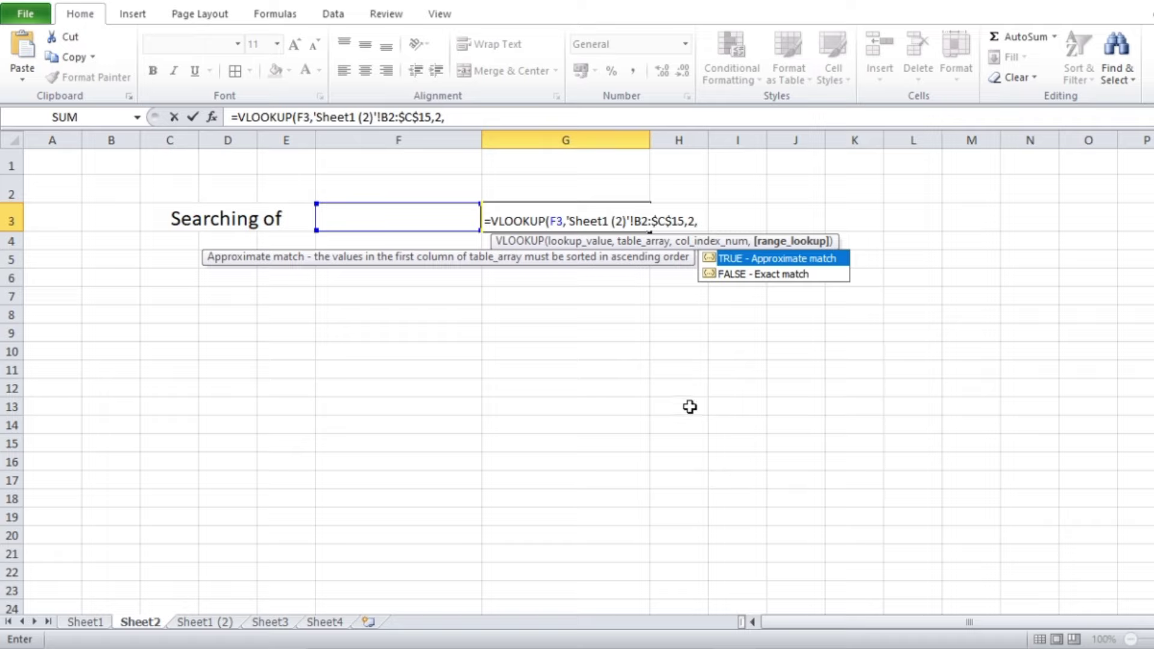
{"action": "type", "text": "1"}
{"action": "key", "text": "BackSpace"}
{"action": "type", "text": "0)"}
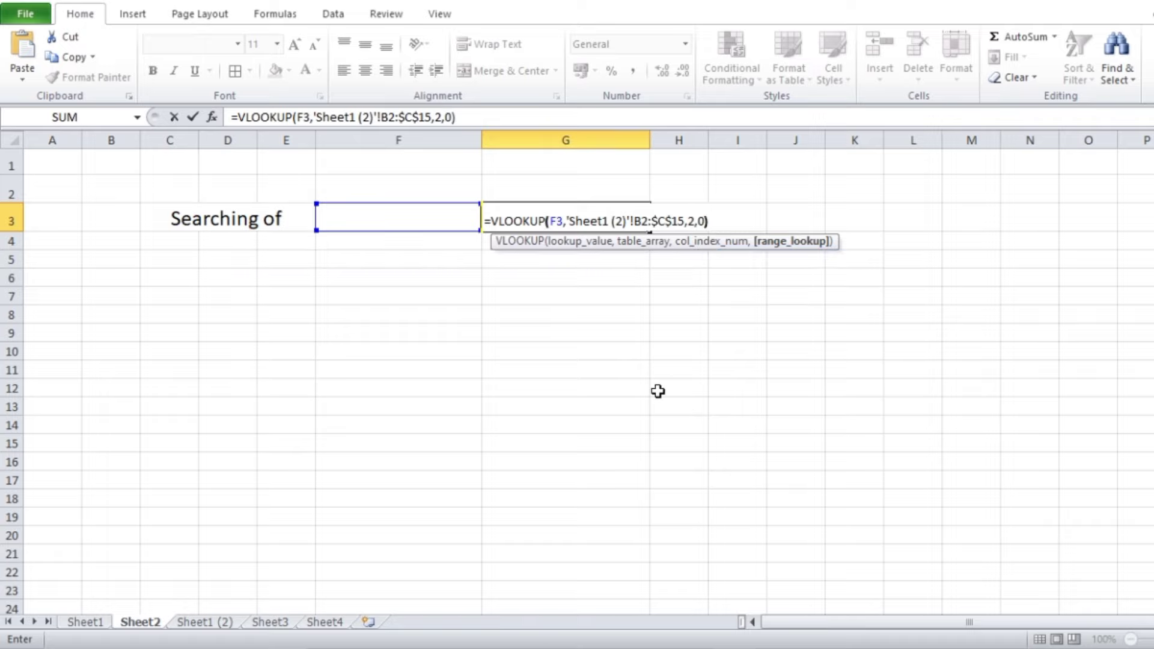
{"action": "key", "text": "Return"}
{"action": "left_click", "coordinate": [405, 221]}
Enter MONITOR as the searched product in F3
{"action": "type", "text": "g"}
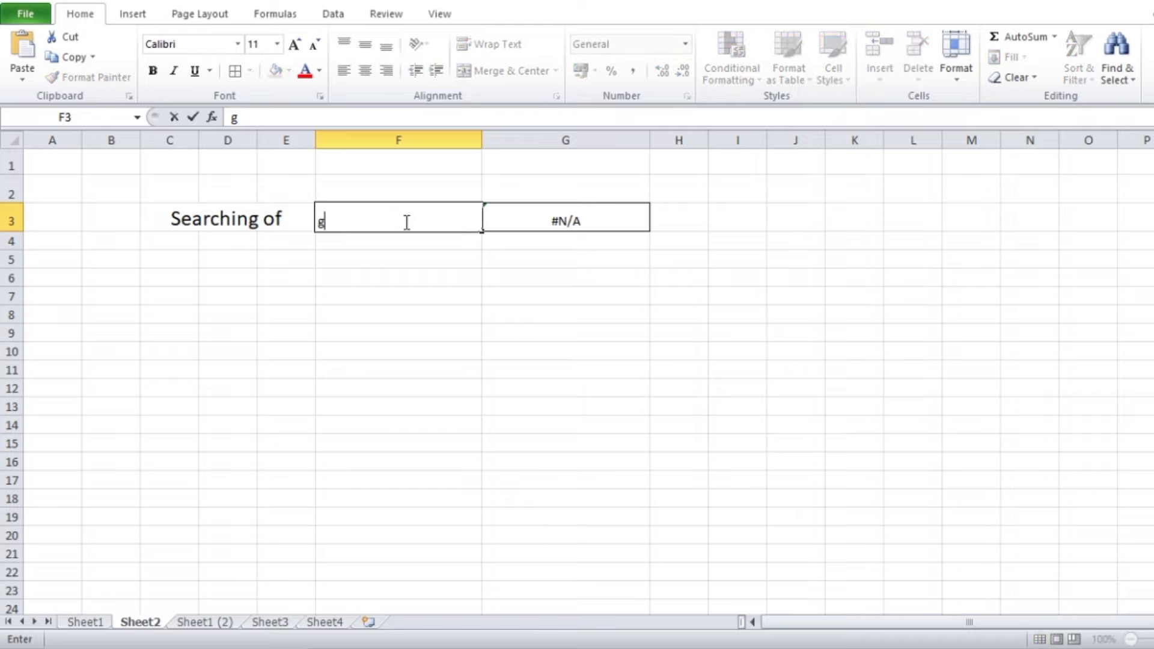
{"action": "type", "text": "f"}
{"action": "key", "text": "BackSpace"}
{"action": "key", "text": "BackSpace"}
{"action": "type", "text": "MO"}
{"action": "type", "text": "NITOR"}
{"action": "left_click", "coordinate": [563, 351]}
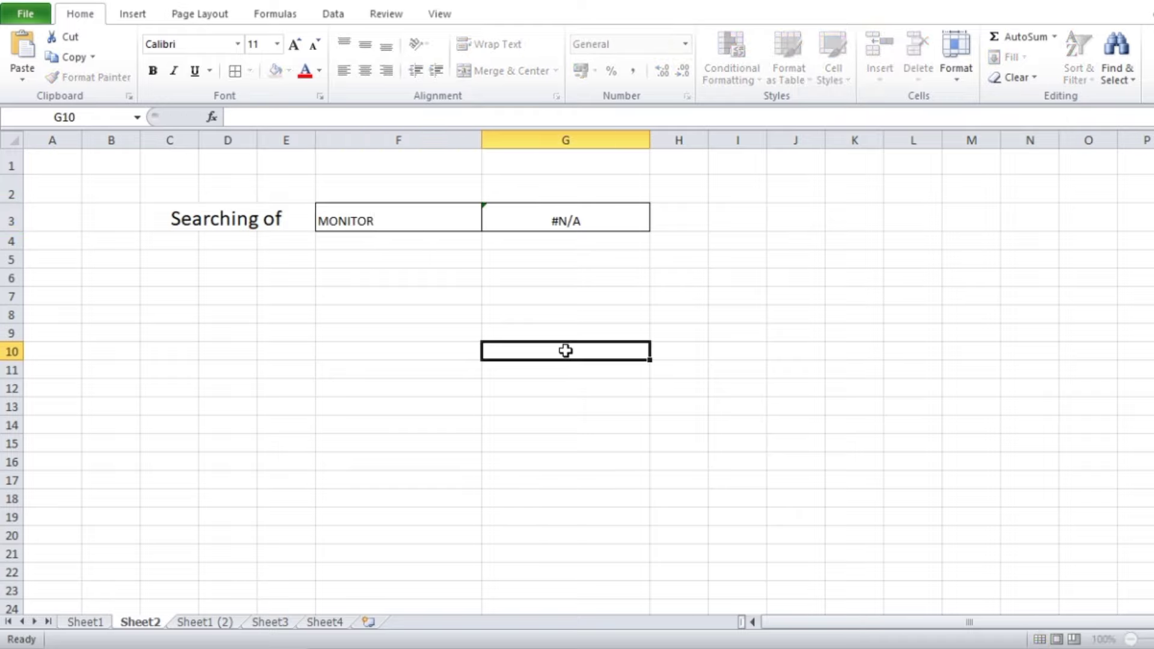
Check the Sheet1 (2) and Sheet3 tabs, then return to Sheet2
{"action": "left_click", "coordinate": [198, 622]}
{"action": "scroll", "coordinate": [232, 336], "scroll_direction": "up", "scroll_amount": 2}
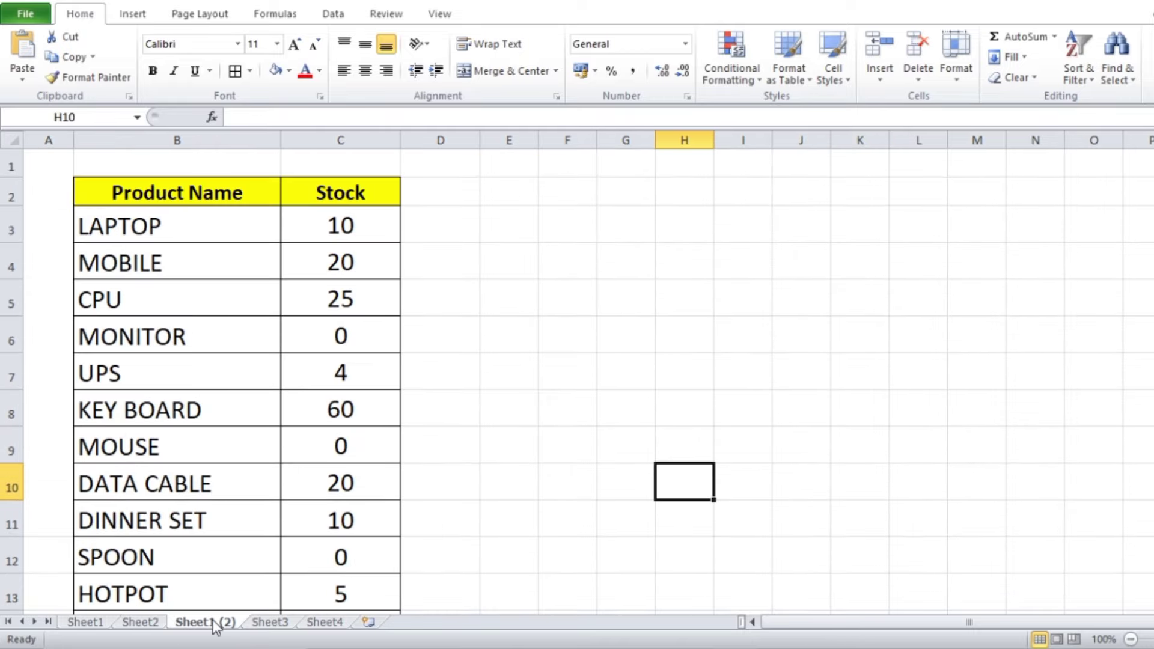
{"action": "left_click", "coordinate": [269, 622]}
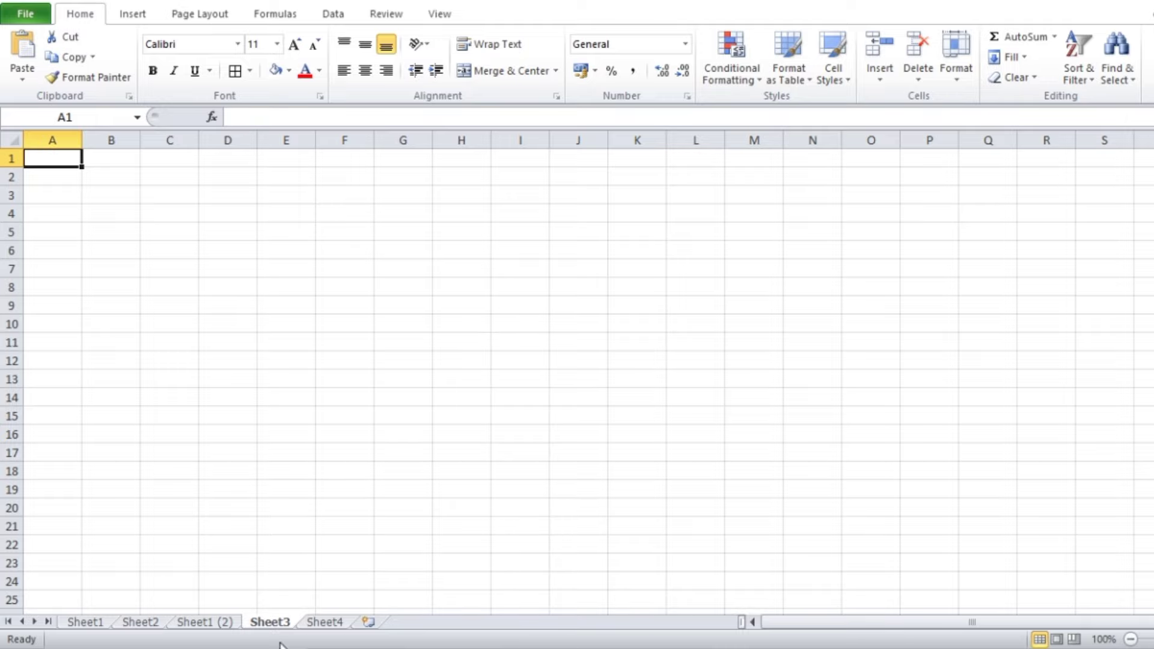
{"action": "left_click", "coordinate": [217, 625]}
{"action": "left_click", "coordinate": [155, 624]}
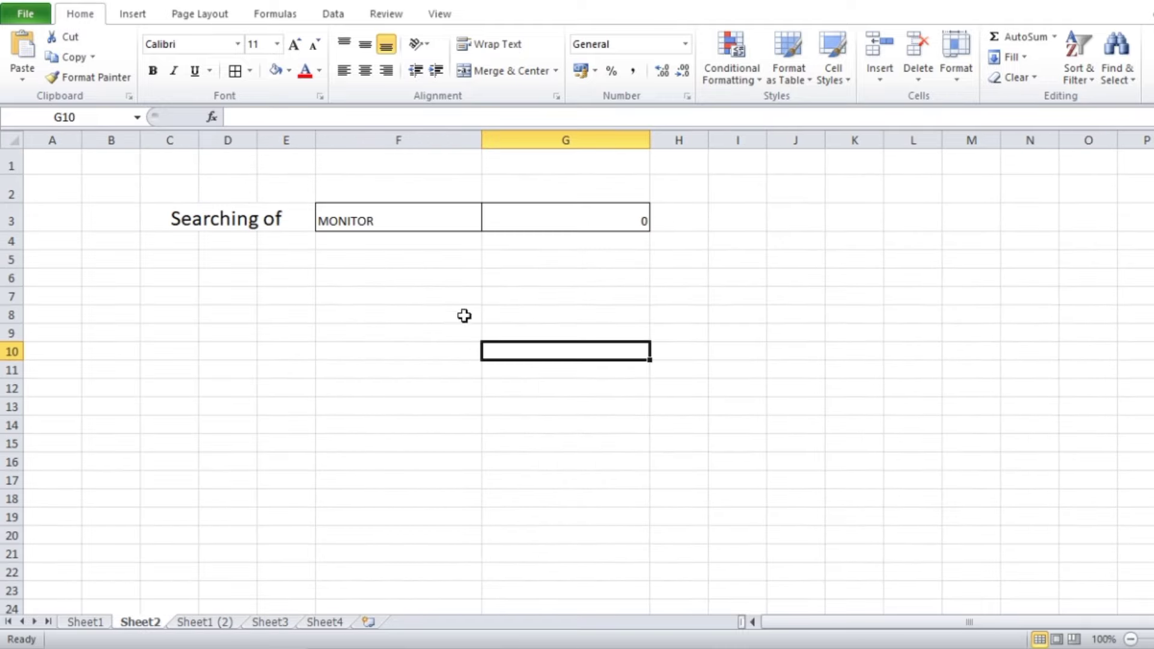
Wrap G3's VLOOKUP in IF(...>0,"Available","Out of Stock") and commit the formula
{"action": "double_click", "coordinate": [599, 222]}
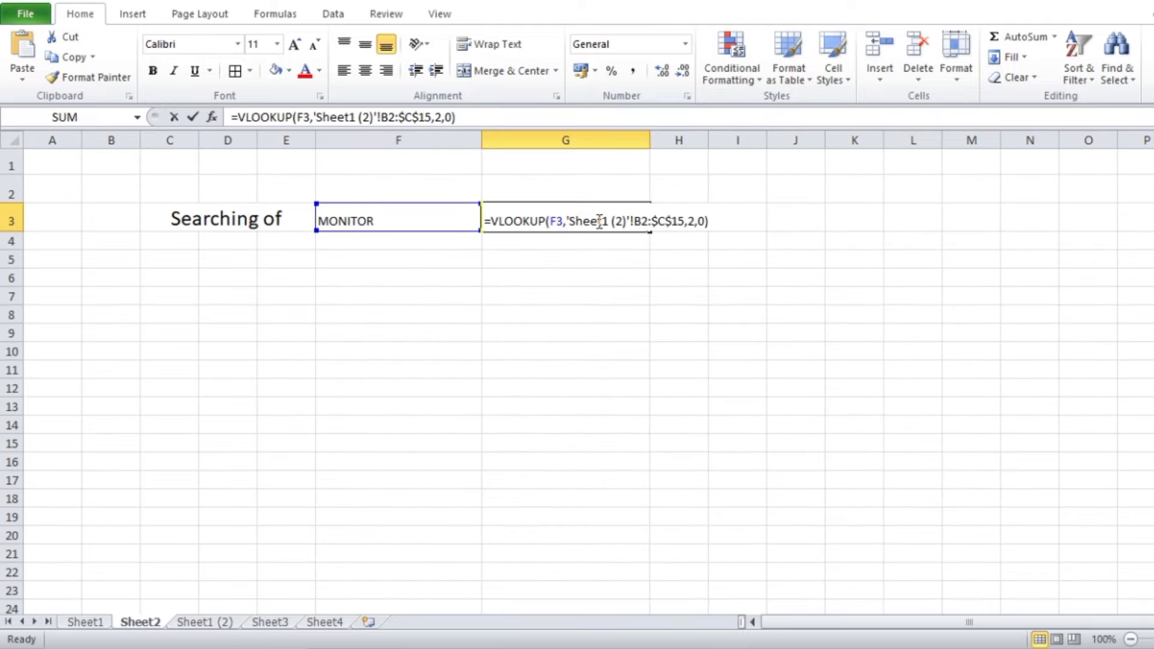
{"action": "left_click", "coordinate": [492, 221]}
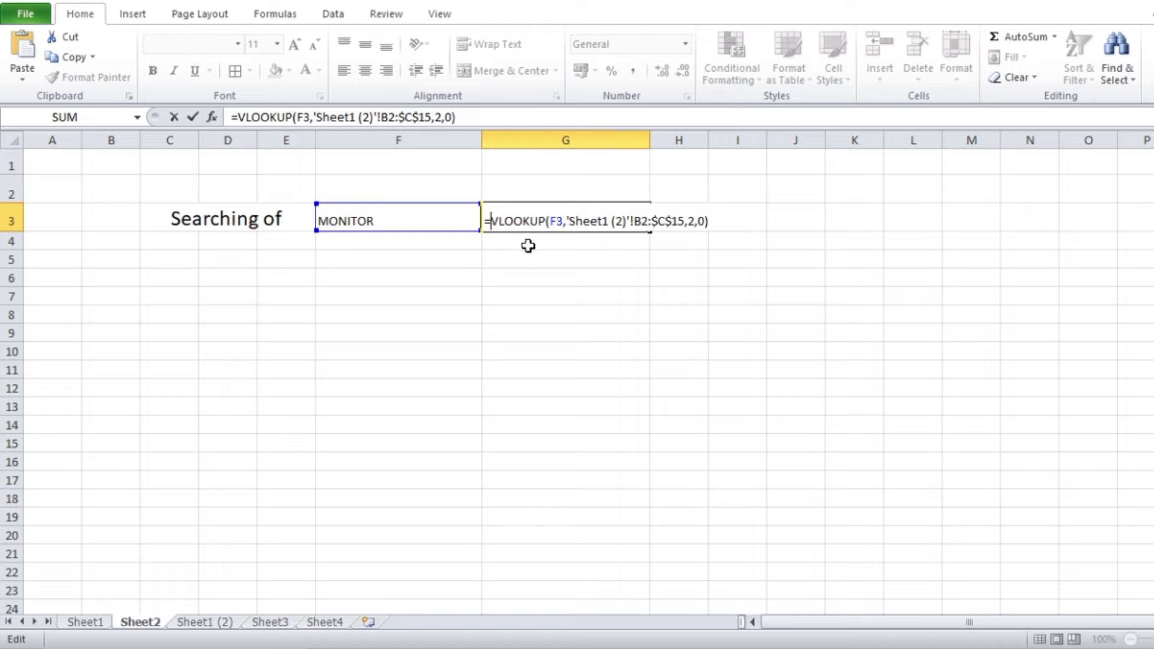
{"action": "type", "text": "IF("}
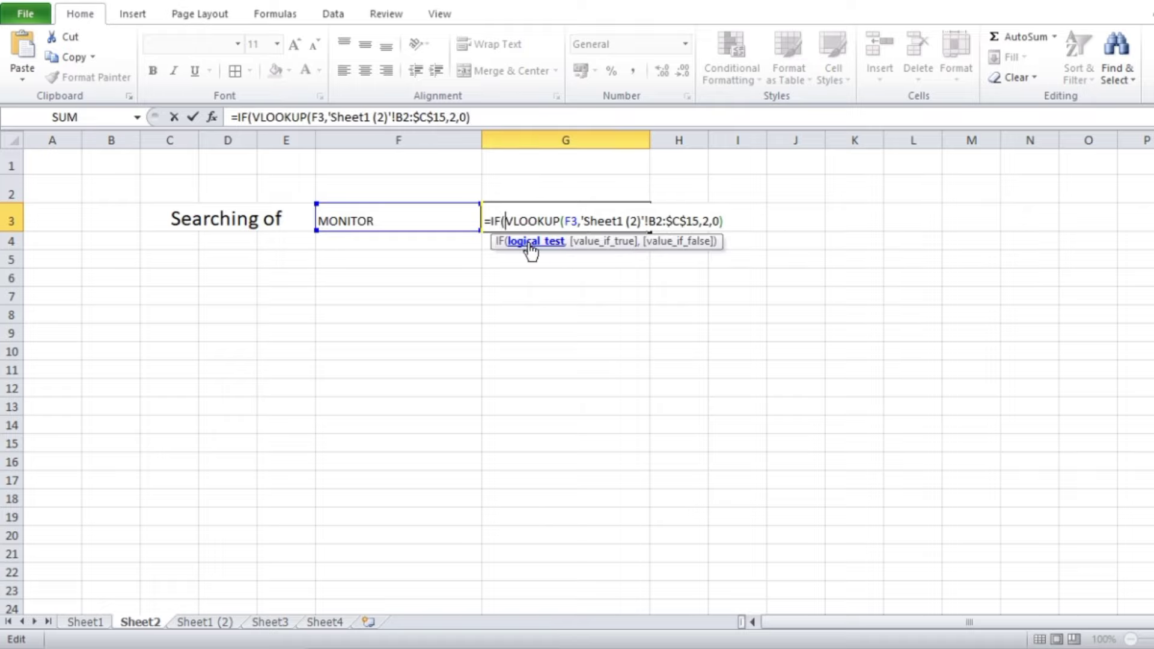
{"action": "left_click", "coordinate": [531, 247]}
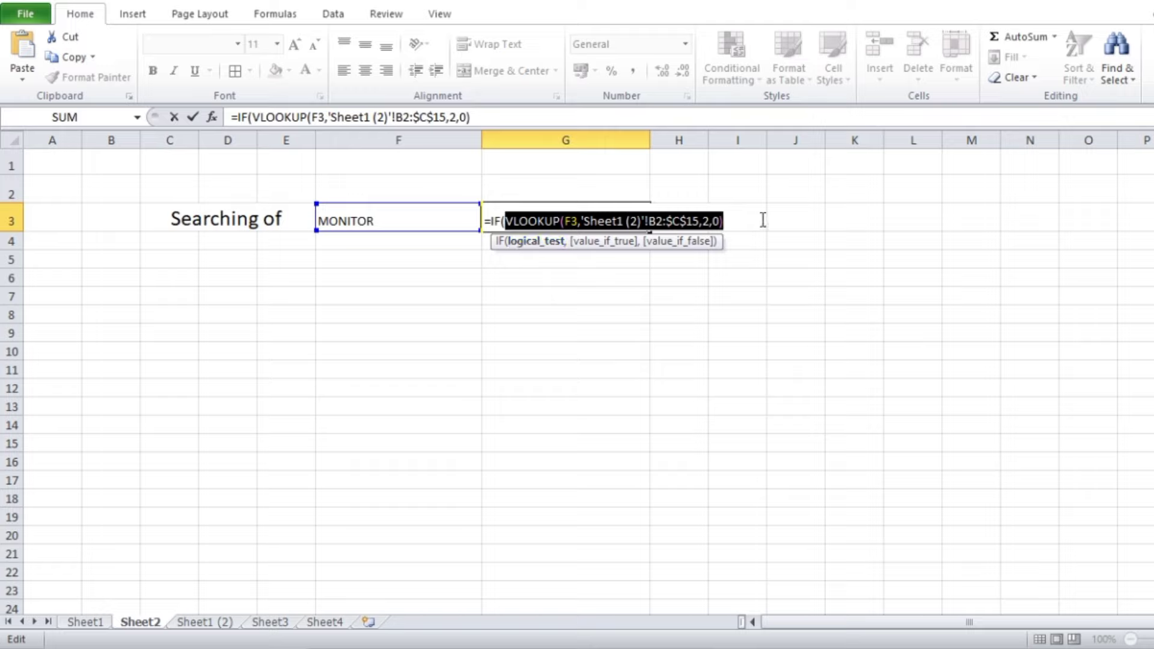
{"action": "left_click", "coordinate": [734, 227]}
{"action": "type", "text": ">"}
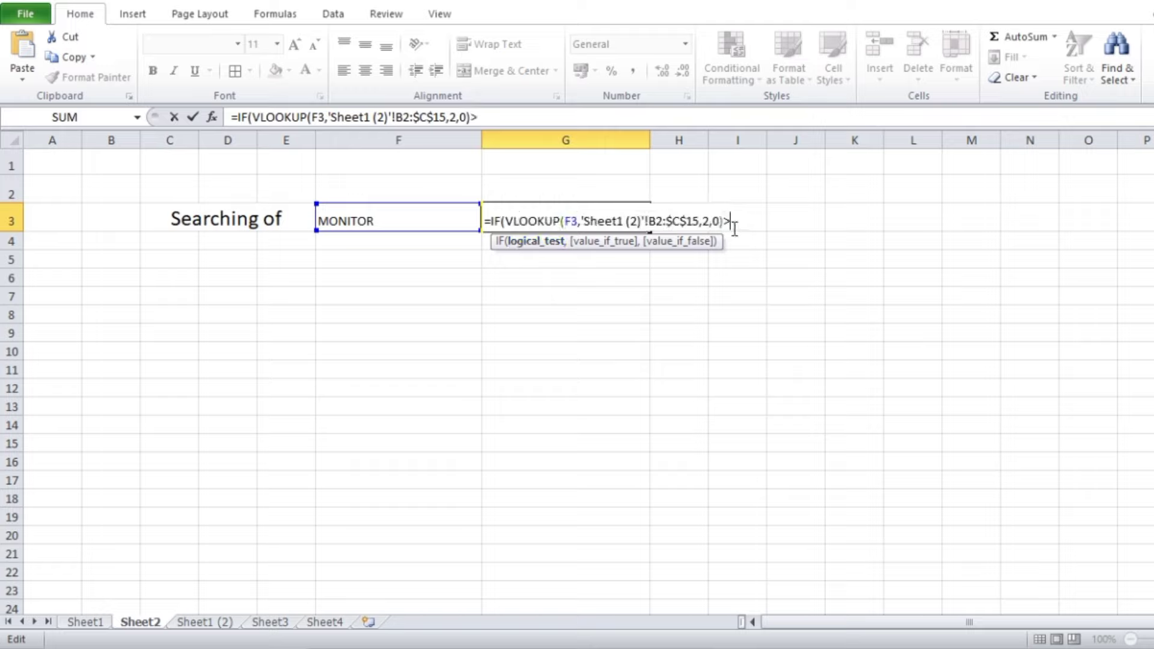
{"action": "type", "text": "0"}
{"action": "type", "text": ","}
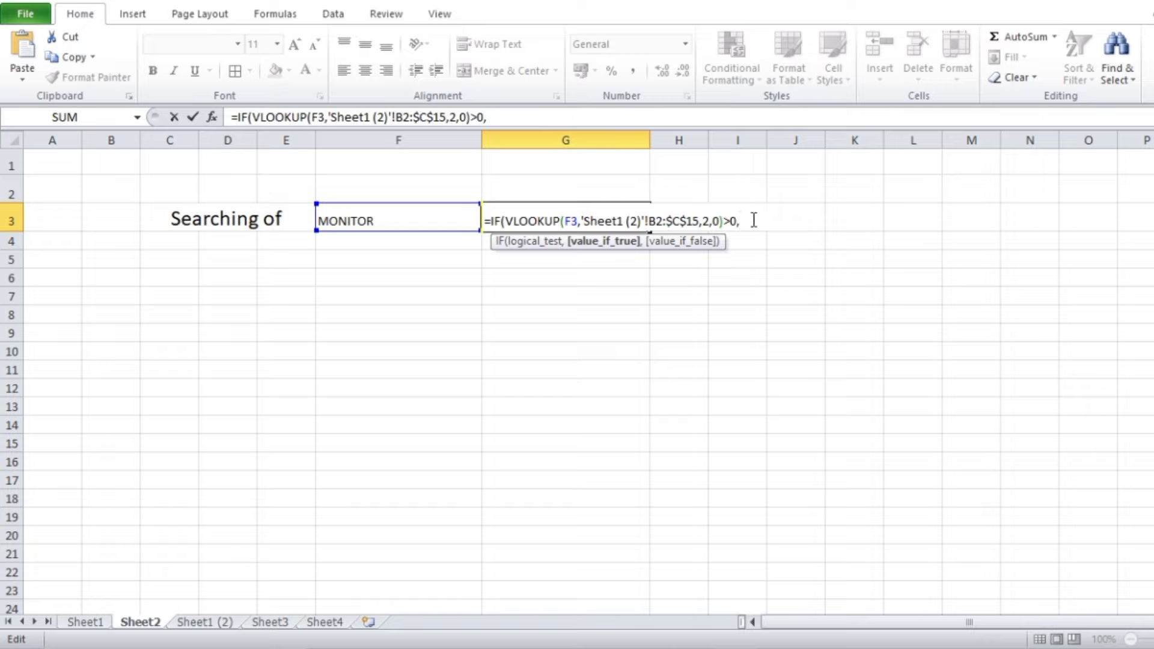
{"action": "type", "text": "\"A"}
{"action": "type", "text": "vail"}
{"action": "type", "text": "abl"}
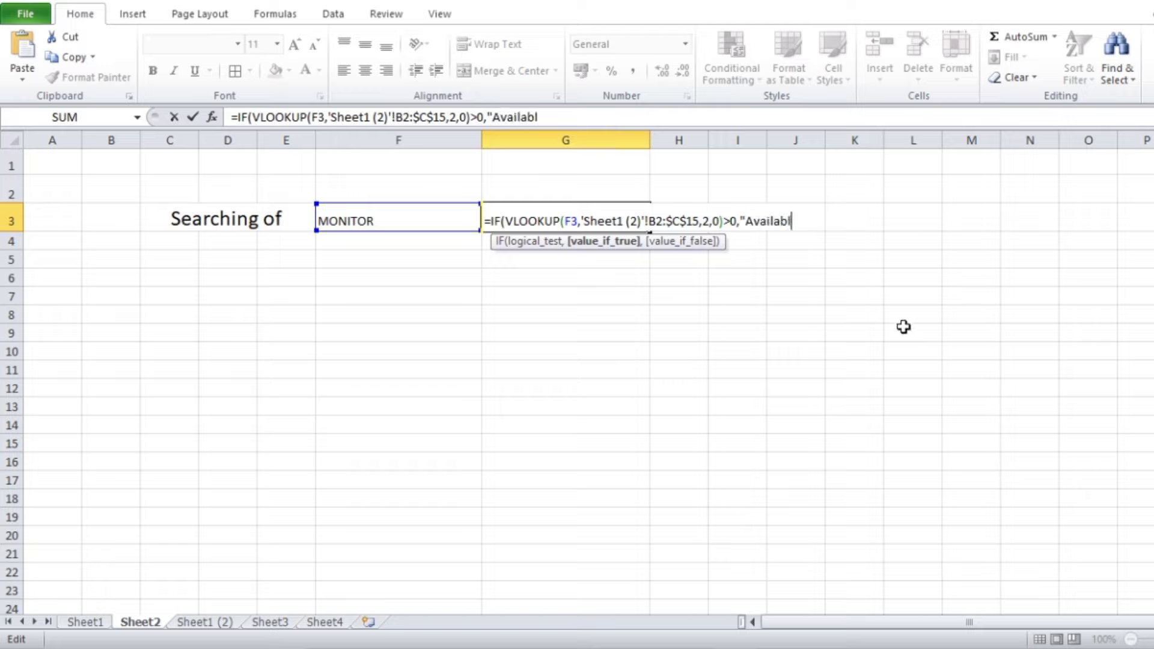
{"action": "type", "text": "e"}
{"action": "type", "text": ","}
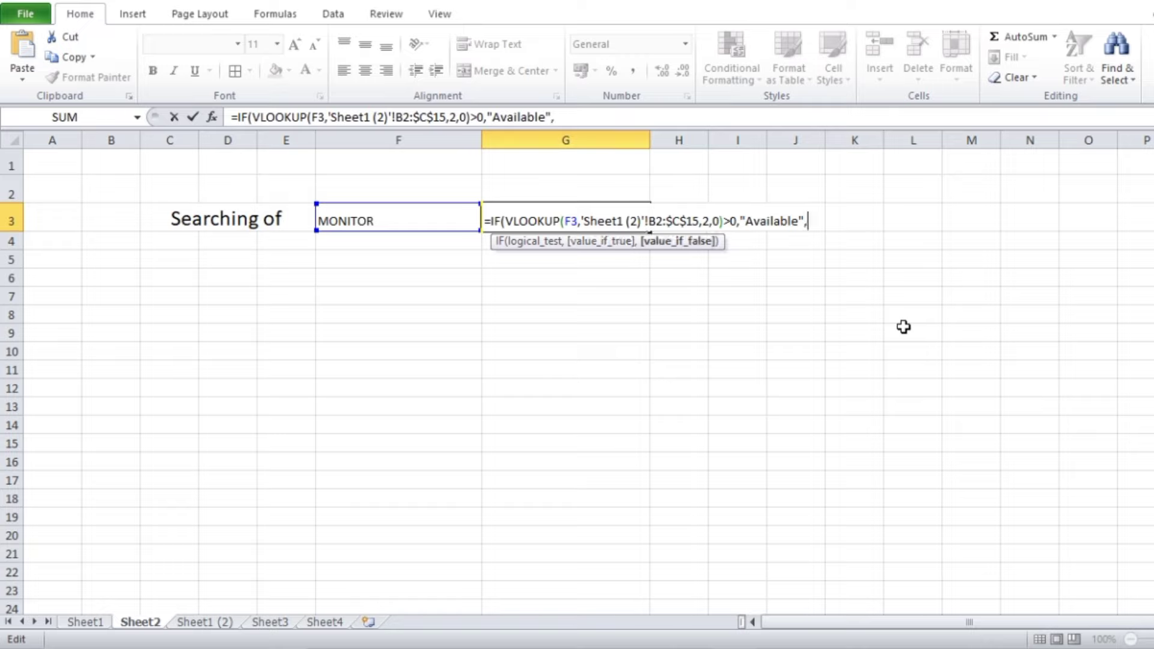
{"action": "type", "text": "\""}
{"action": "type", "text": "No"}
{"action": "key", "text": "BackSpace"}
{"action": "key", "text": "BackSpace"}
{"action": "type", "text": "Out o"}
{"action": "type", "text": "f Stoc"}
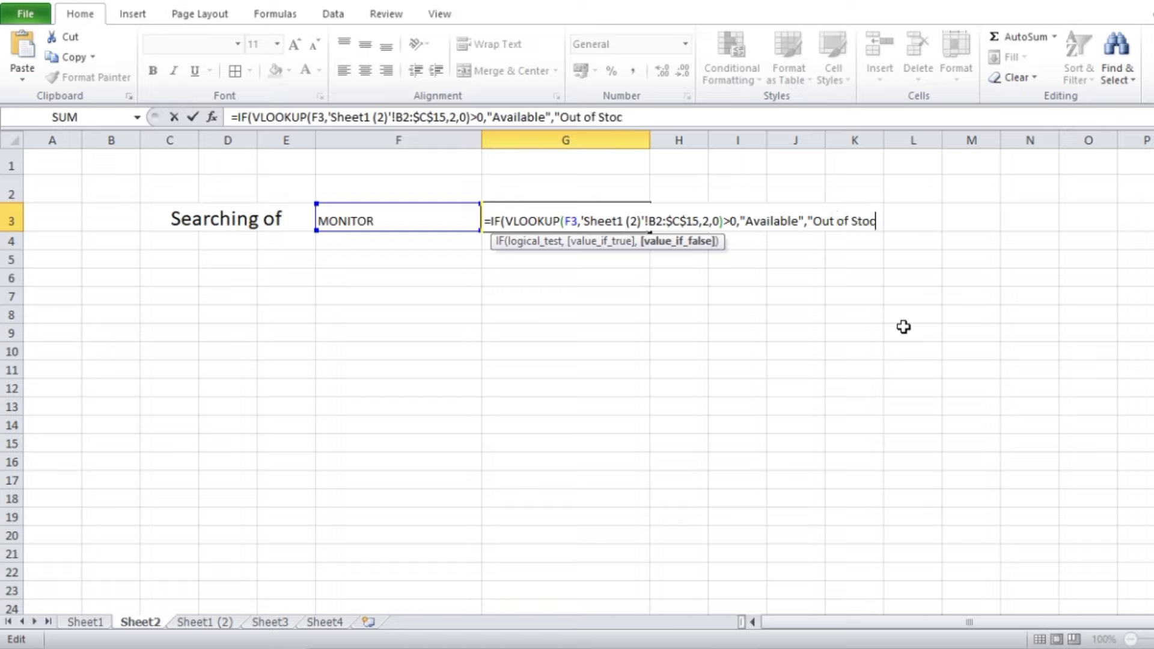
{"action": "type", "text": "k\""}
{"action": "type", "text": ")"}
{"action": "key", "text": "Return"}
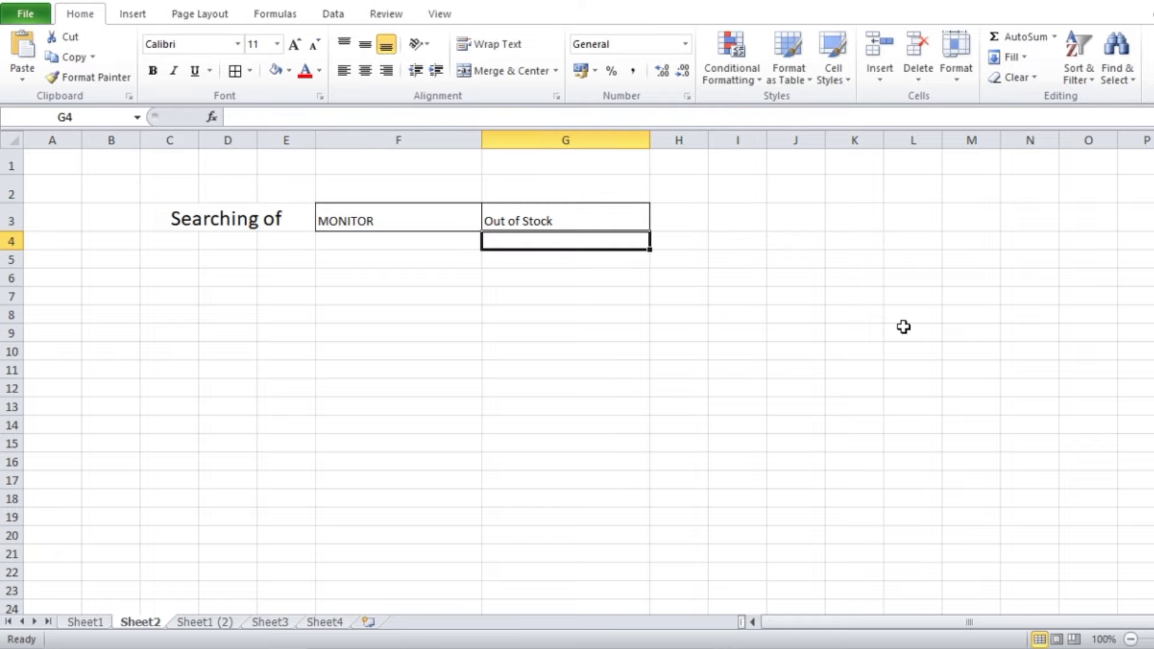
Enlarge the text of F3 and G3 with repeated Grow Font
{"action": "left_click", "coordinate": [356, 220]}
{"action": "left_click", "coordinate": [500, 221], "text": "shift"}
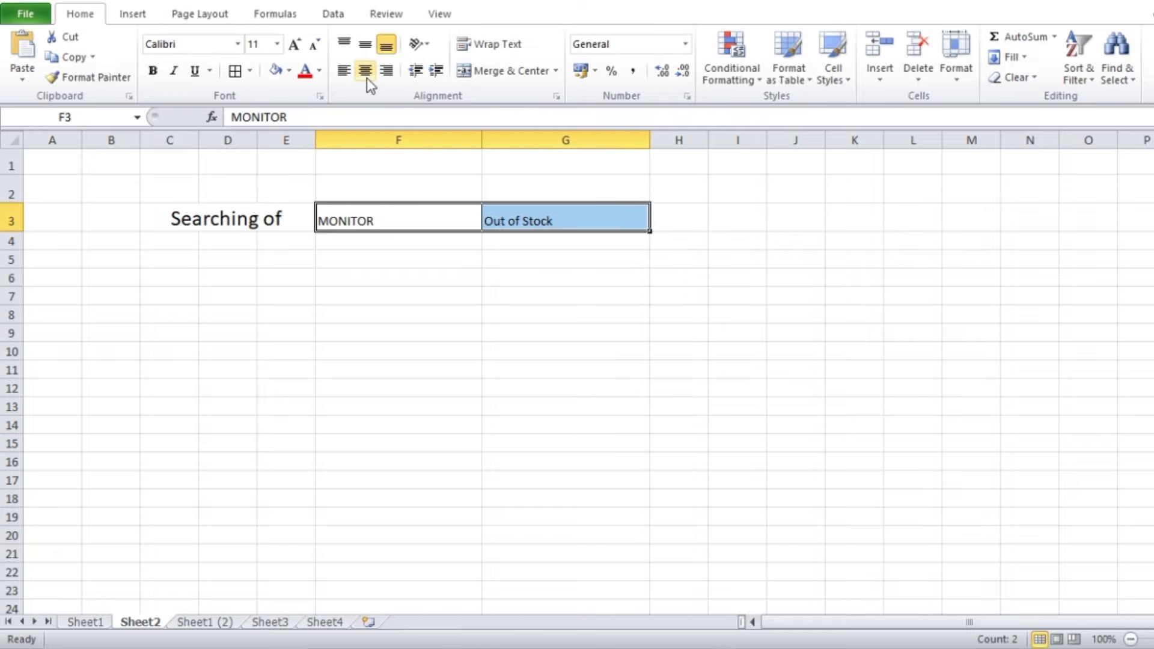
{"action": "left_click", "coordinate": [291, 46]}
{"action": "left_click", "coordinate": [291, 45]}
{"action": "left_click", "coordinate": [291, 45]}
{"action": "left_click", "coordinate": [291, 46]}
{"action": "left_click", "coordinate": [290, 45]}
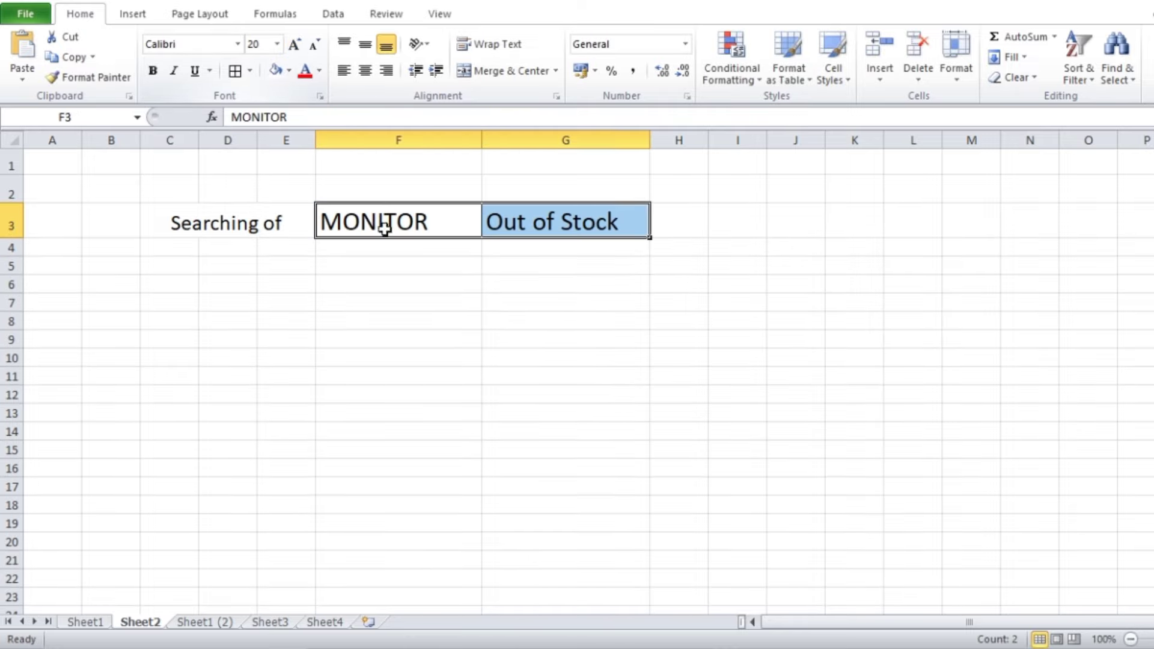
{"action": "left_click", "coordinate": [673, 378]}
Search for Glass, then Ups, in F3 to see G3 update
{"action": "left_click", "coordinate": [372, 222]}
{"action": "type", "text": "G"}
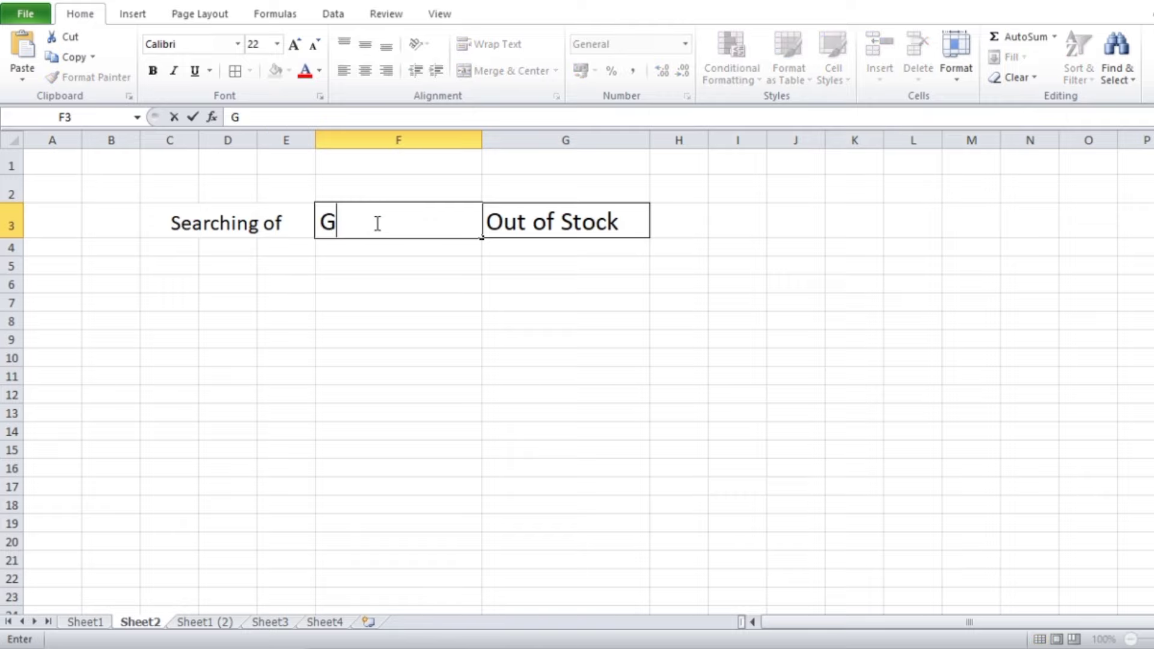
{"action": "type", "text": "lass"}
{"action": "left_click", "coordinate": [691, 334]}
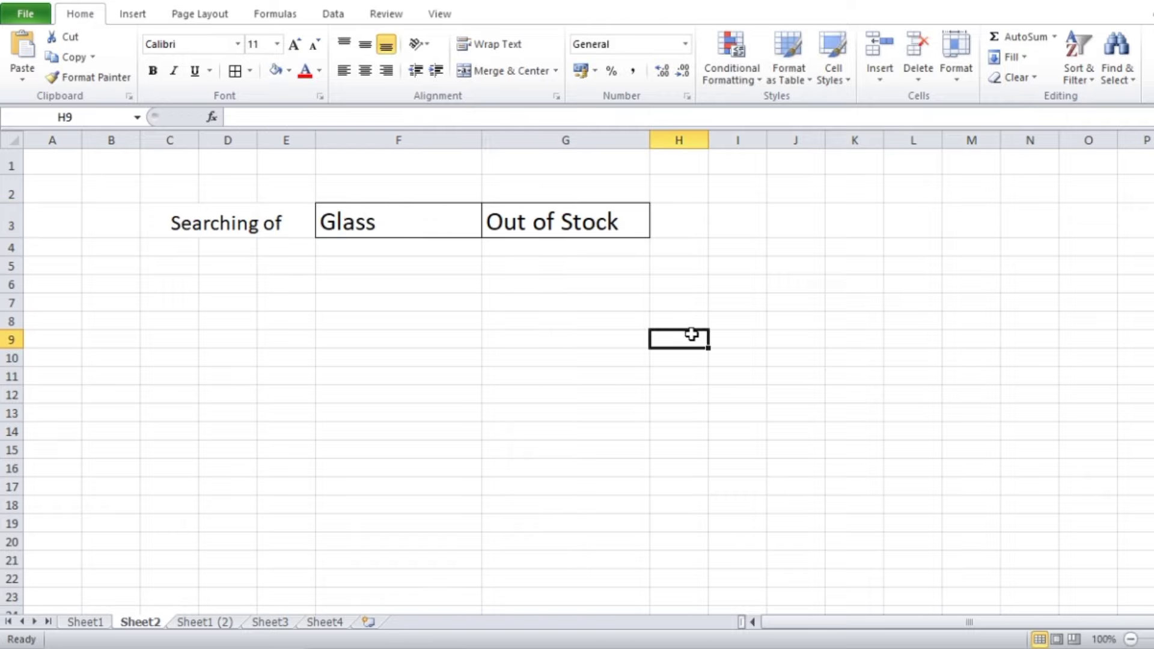
{"action": "left_click", "coordinate": [434, 226]}
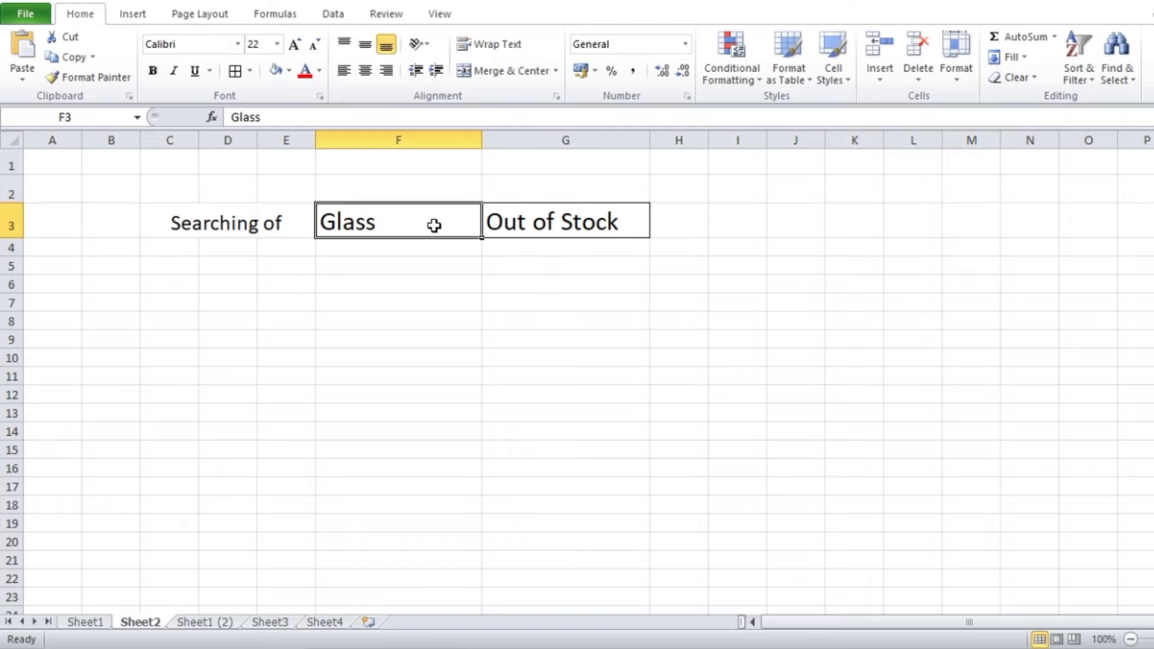
{"action": "type", "text": "U"}
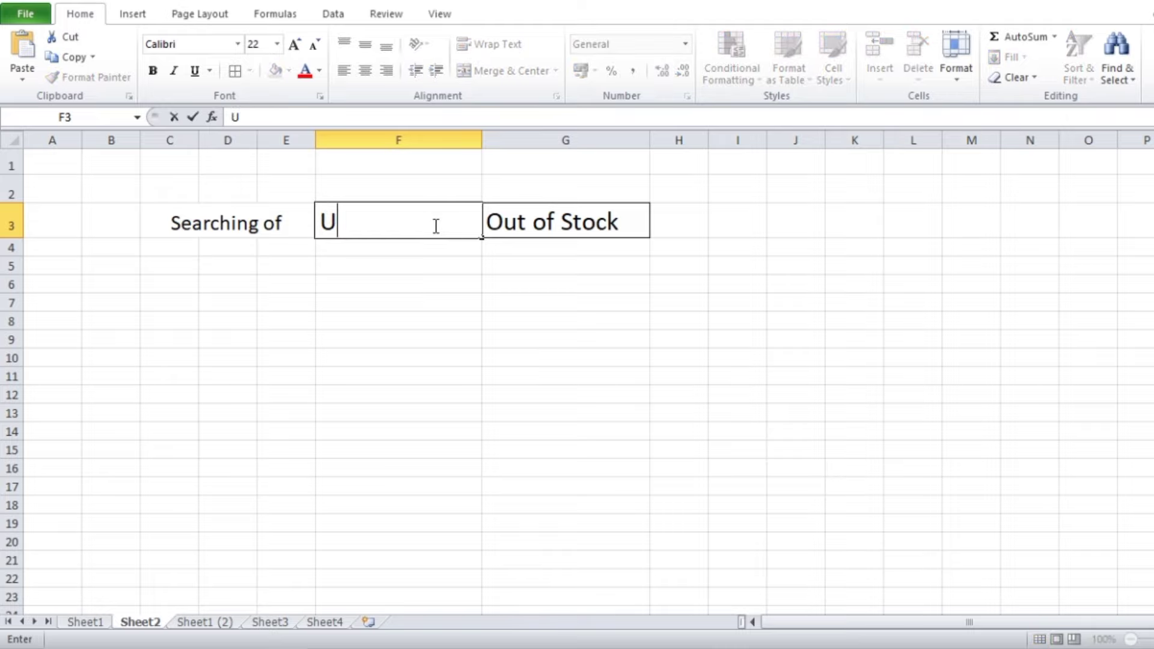
{"action": "type", "text": "ps"}
{"action": "left_click", "coordinate": [562, 344]}
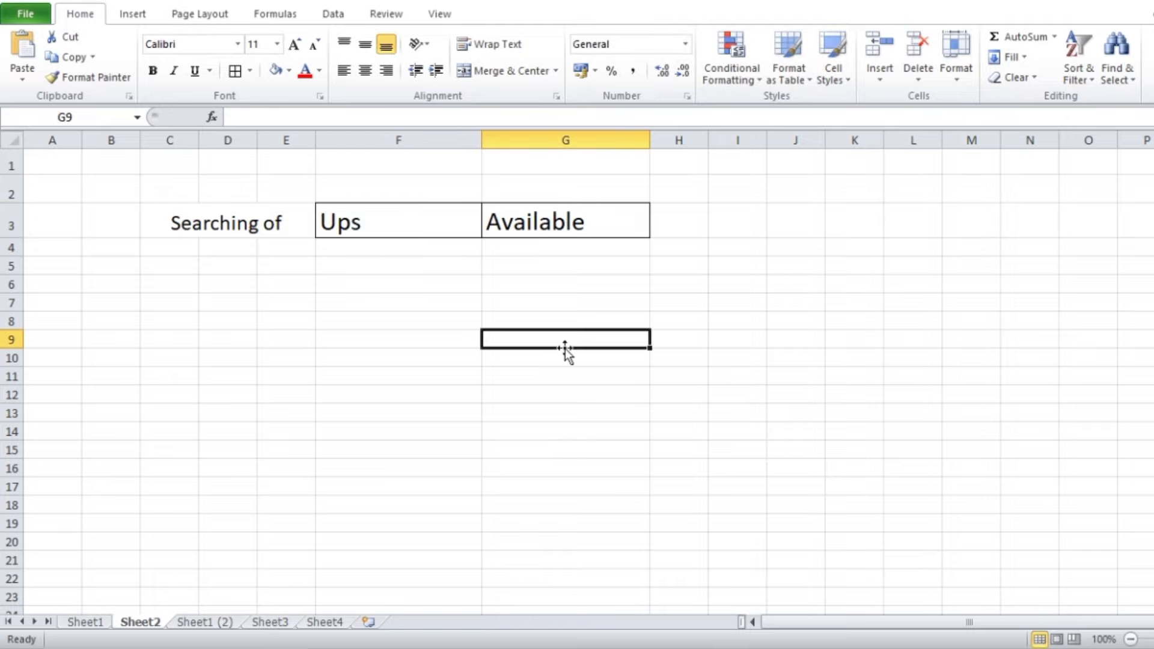
Check UPS's stock value in C7 of Sheet1 (2), then return to Sheet2
{"action": "left_click", "coordinate": [214, 622]}
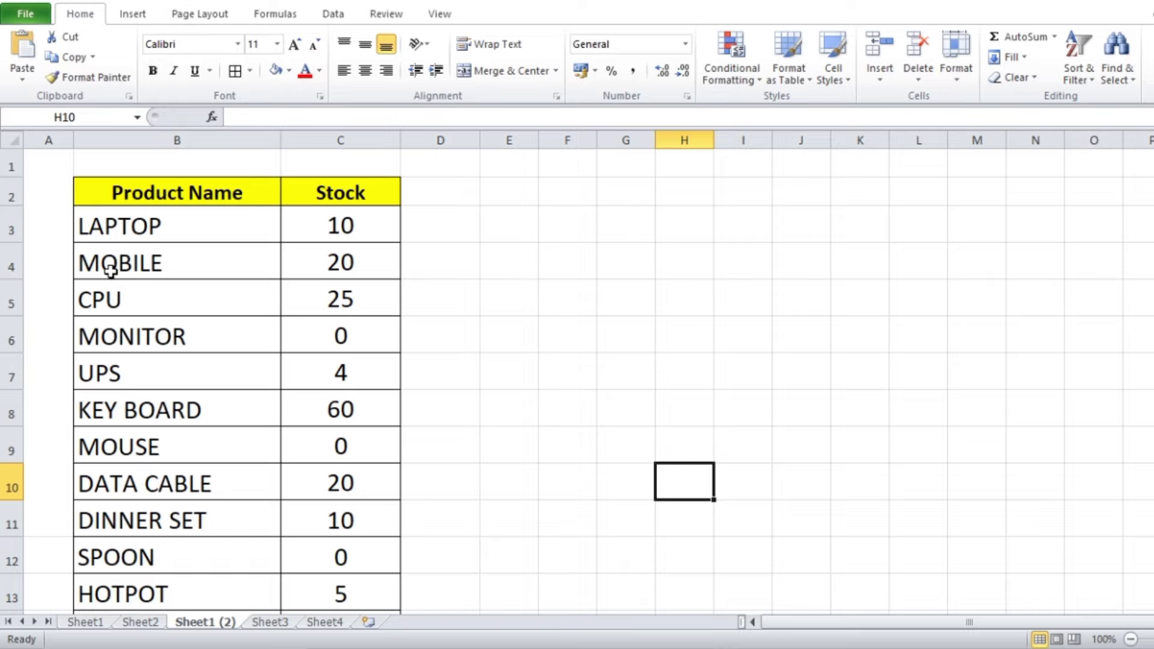
{"action": "scroll", "coordinate": [265, 360], "scroll_direction": "down", "scroll_amount": 1}
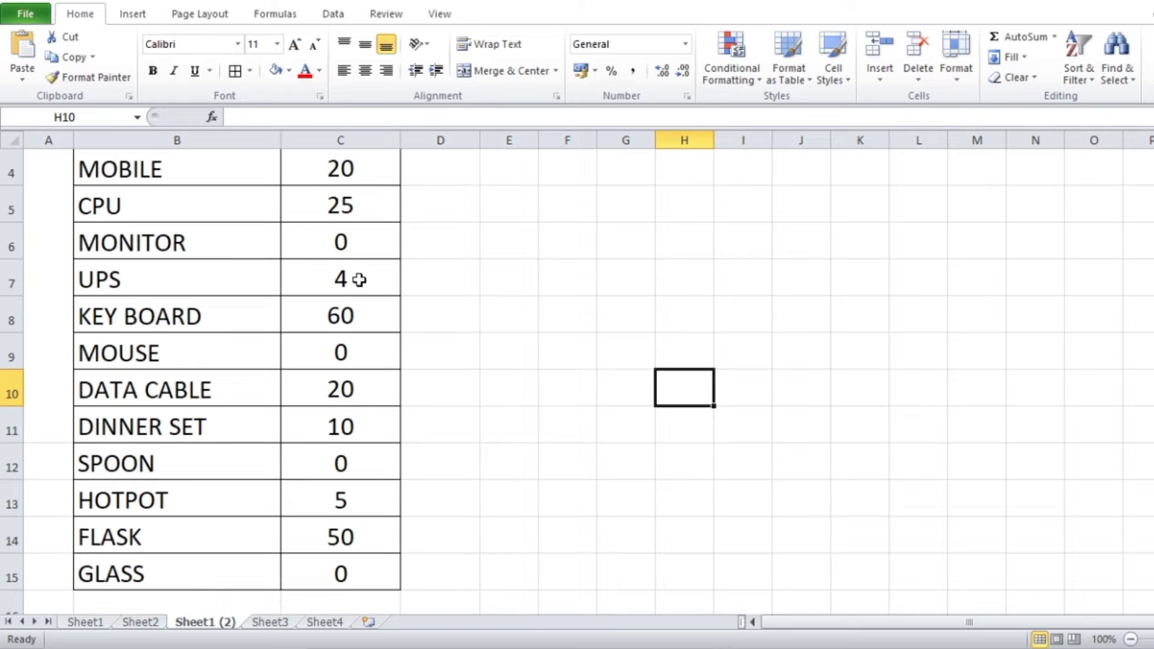
{"action": "left_click", "coordinate": [359, 280]}
{"action": "left_click", "coordinate": [139, 622]}
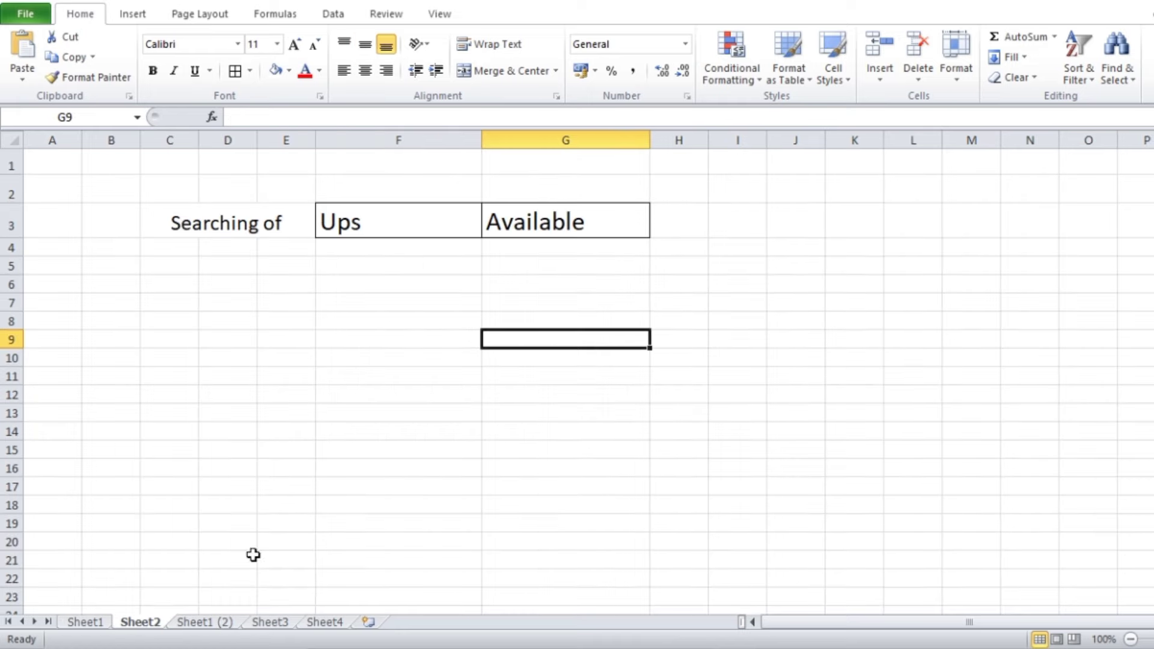
Search for Dinner Set and verify its stock in Sheet1 (2) cell C11
{"action": "left_click", "coordinate": [367, 221]}
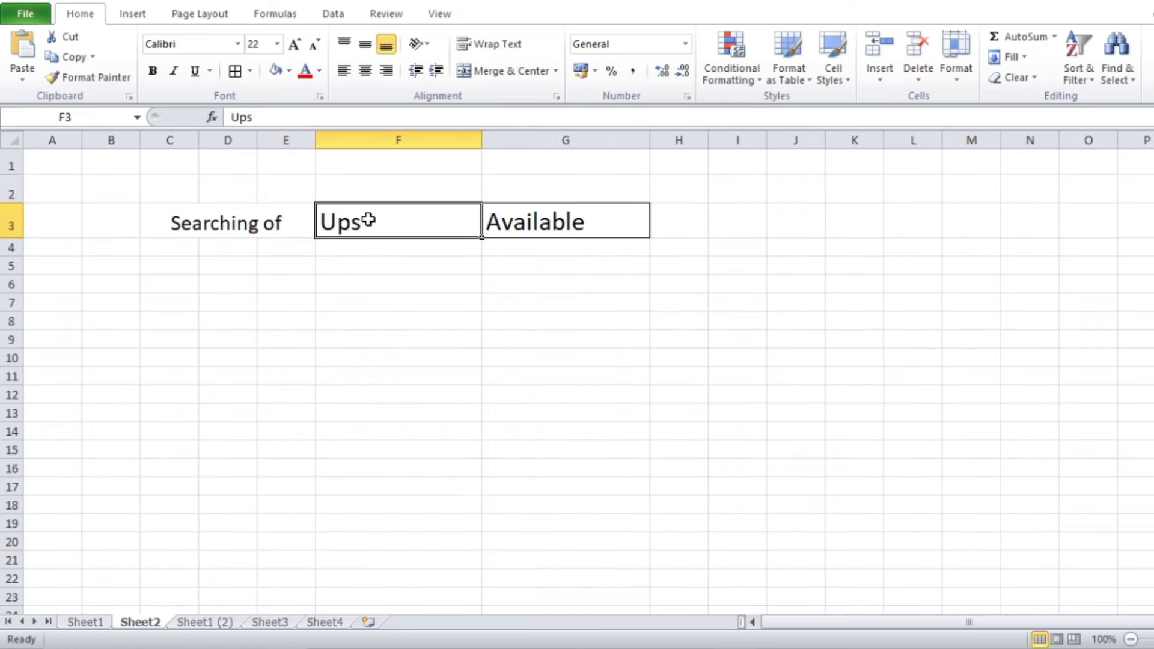
{"action": "type", "text": "Dinn"}
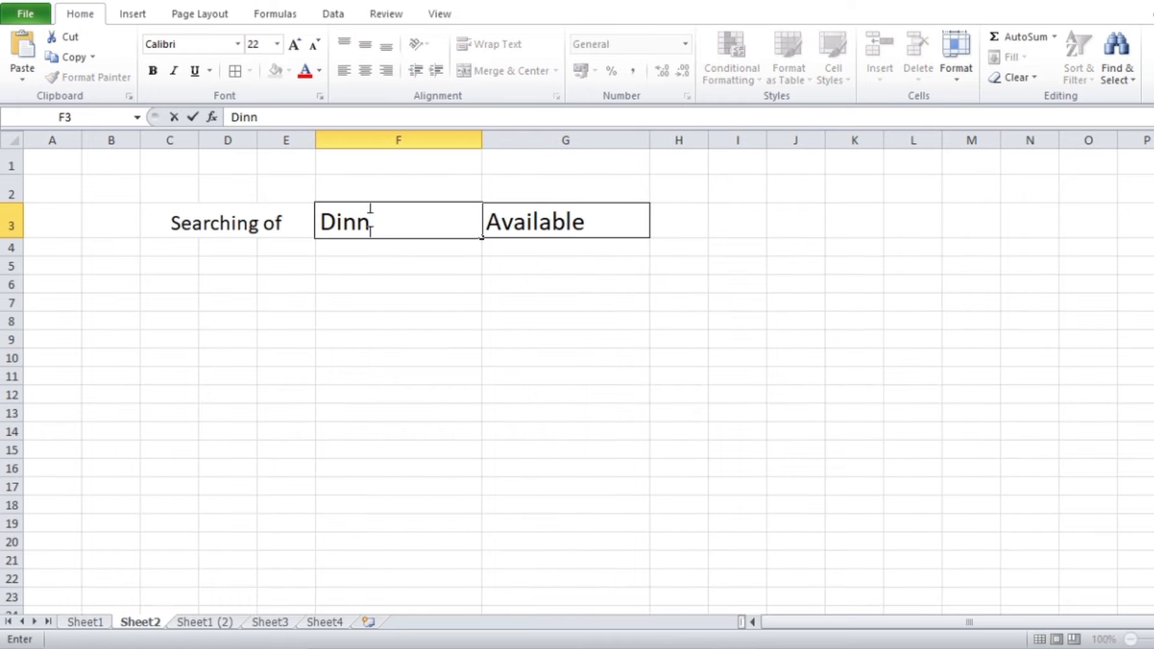
{"action": "type", "text": "er Set"}
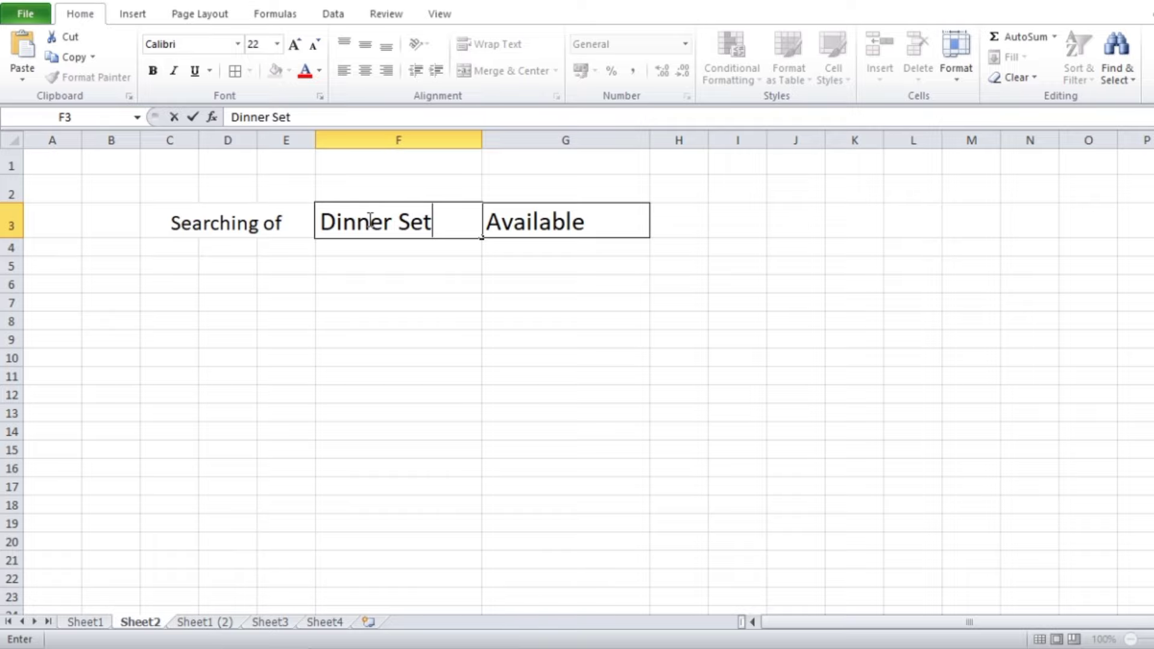
{"action": "left_click", "coordinate": [525, 338]}
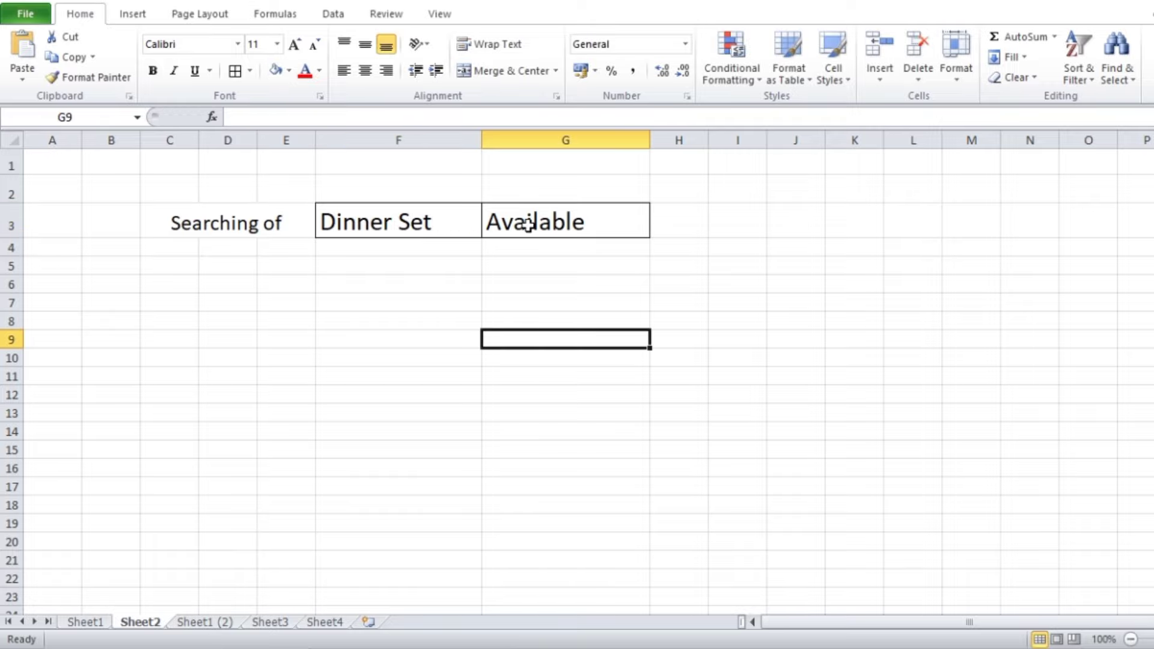
{"action": "left_click", "coordinate": [206, 622]}
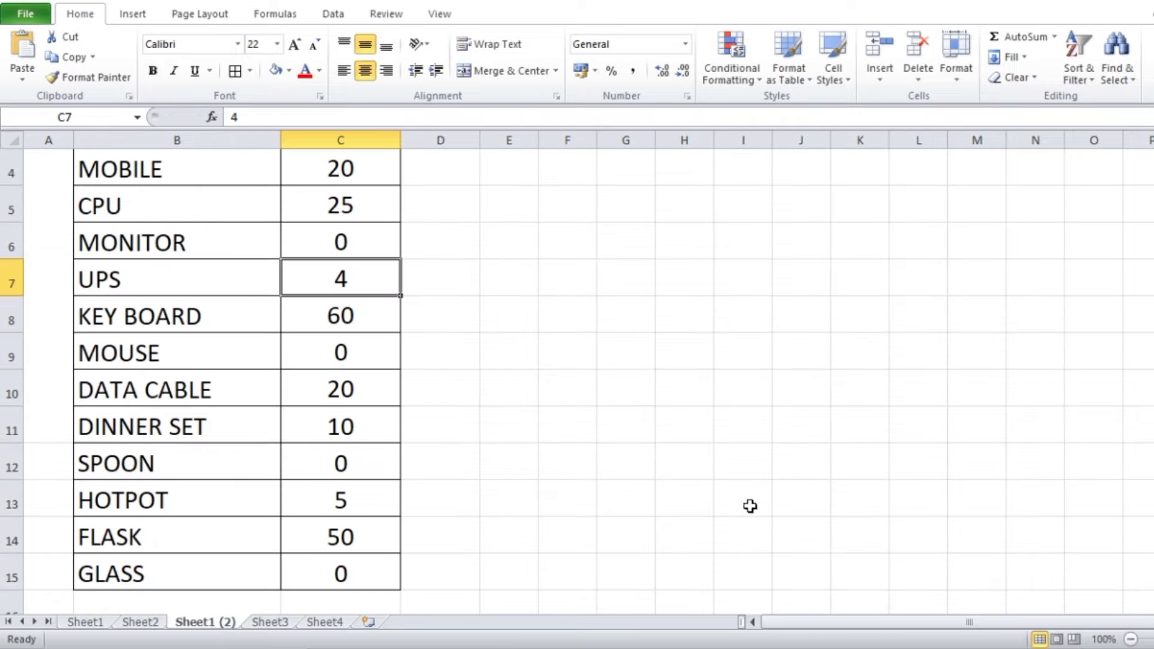
{"action": "left_click", "coordinate": [347, 426]}
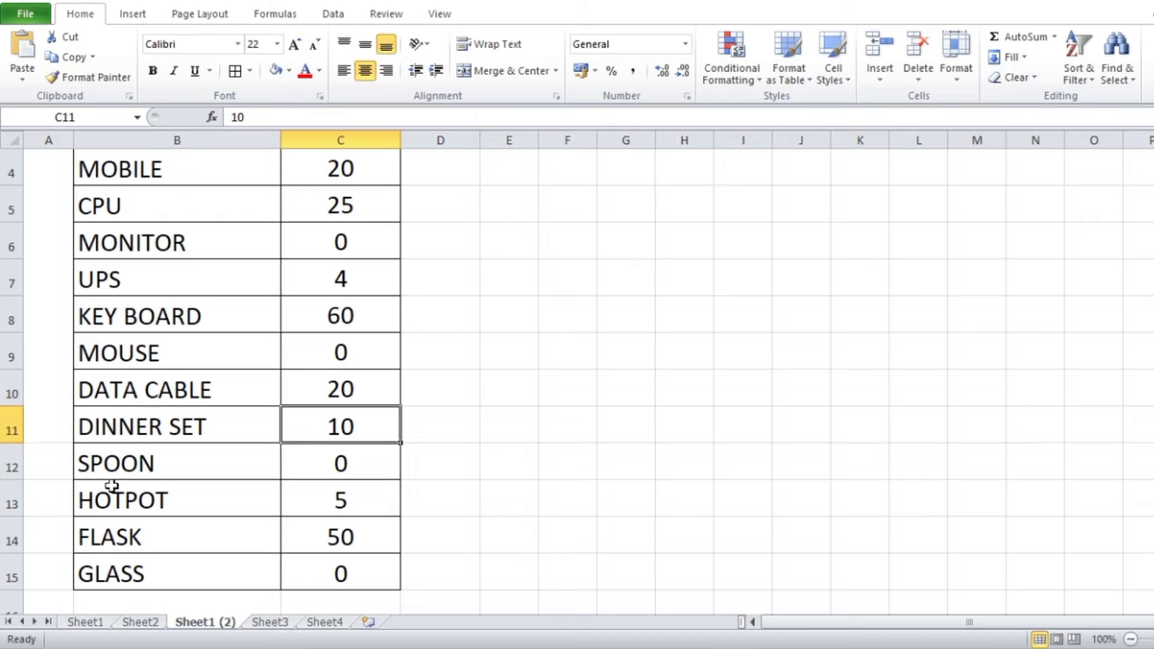
{"action": "left_click", "coordinate": [140, 621]}
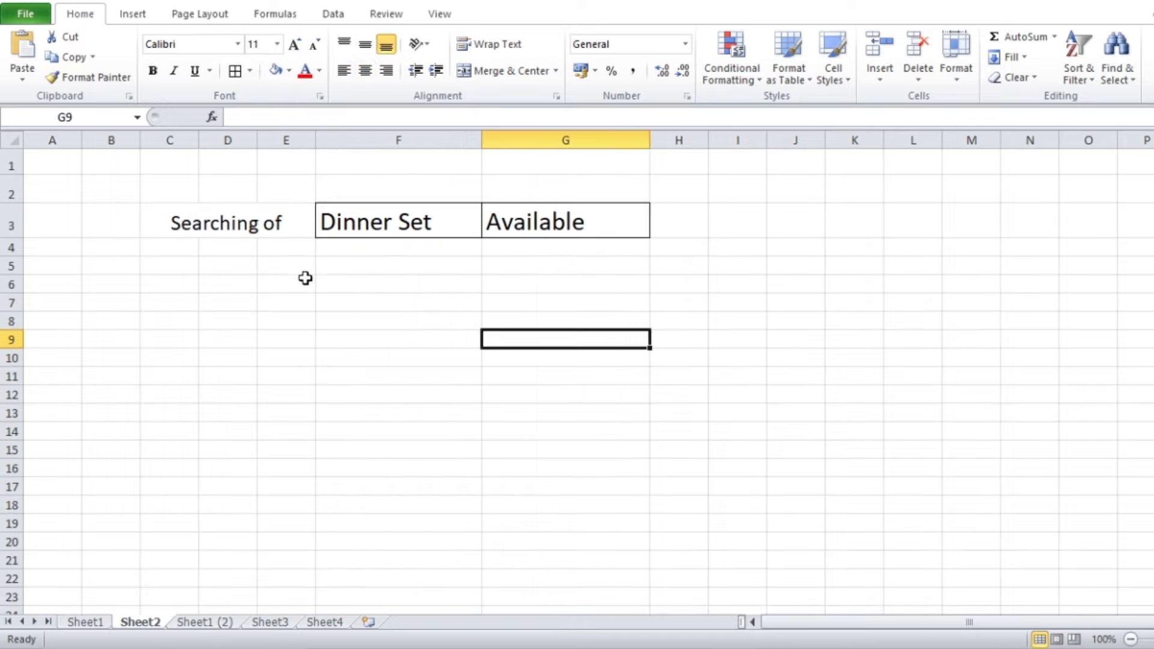
Search for Spoon in F3, making G3 show Out of Stock
{"action": "left_click", "coordinate": [334, 222]}
{"action": "double_click", "coordinate": [347, 226]}
{"action": "type", "text": "Spoon"}
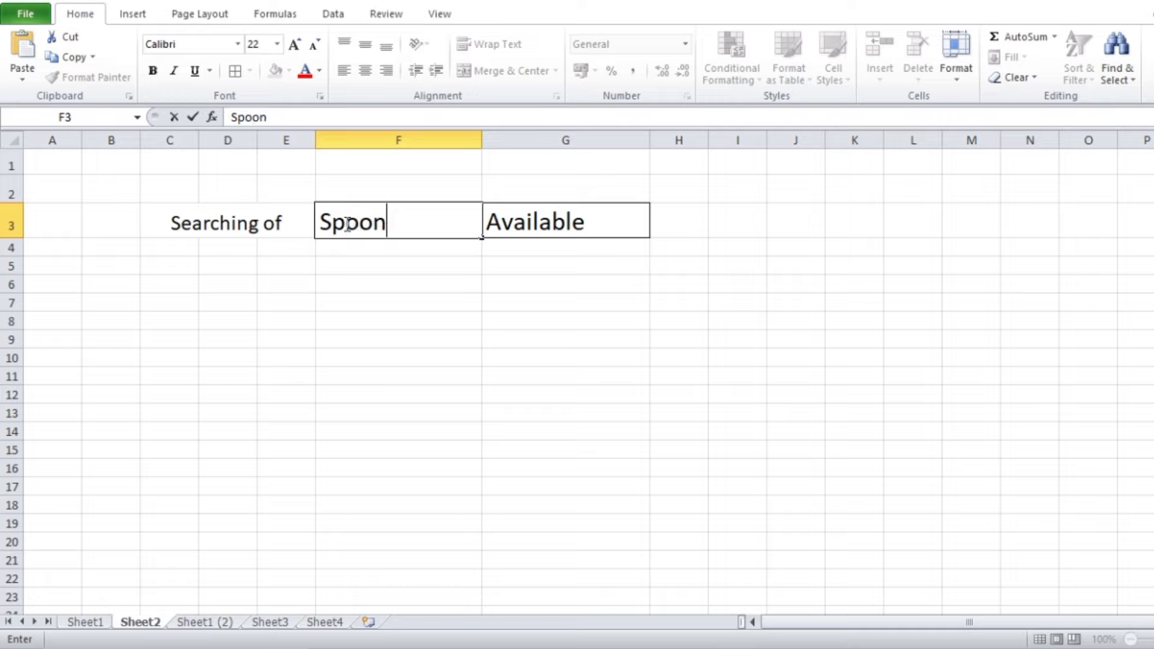
{"action": "left_click", "coordinate": [500, 351]}
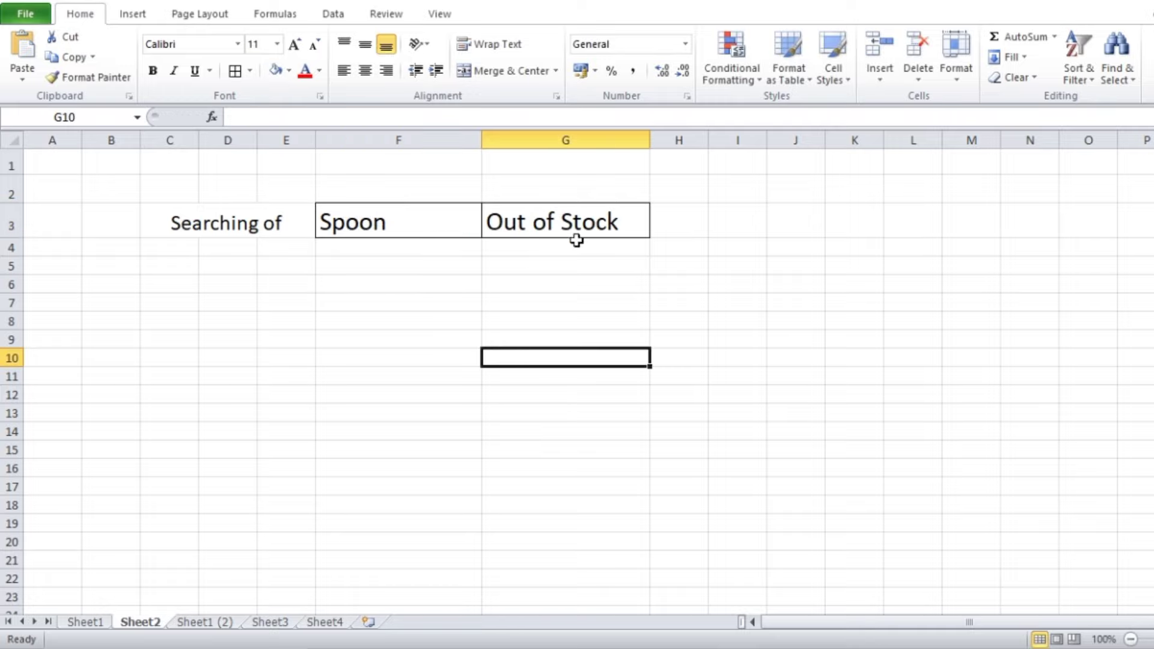